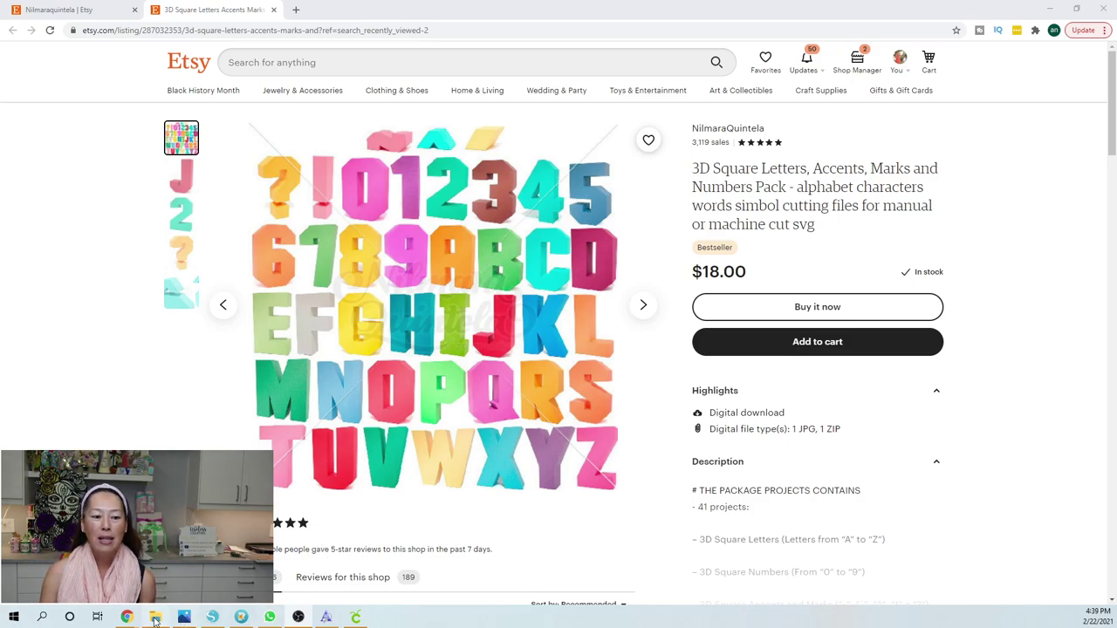
- Open the square letters pack and go to letters > Letter Q, selecting its SVG folder
click(155, 617)
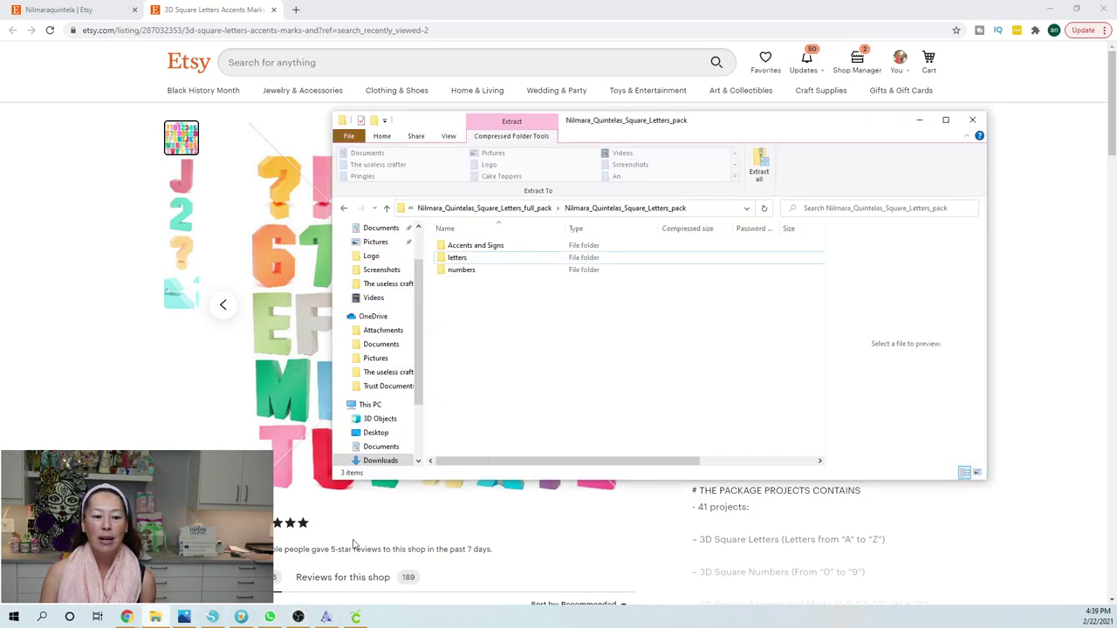
click(458, 258)
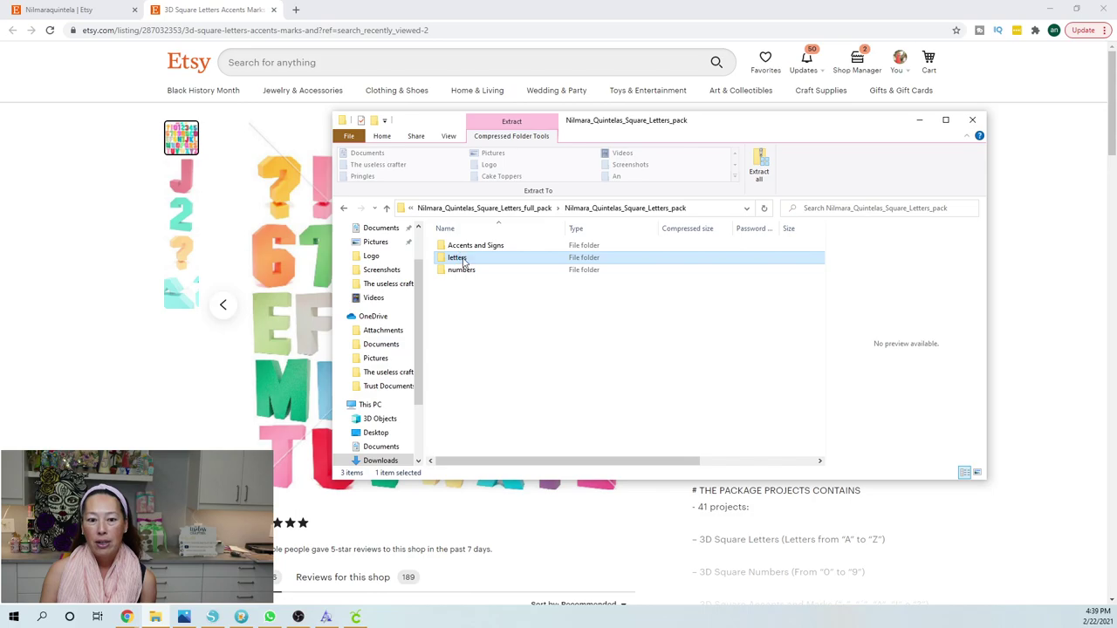
double_click(458, 257)
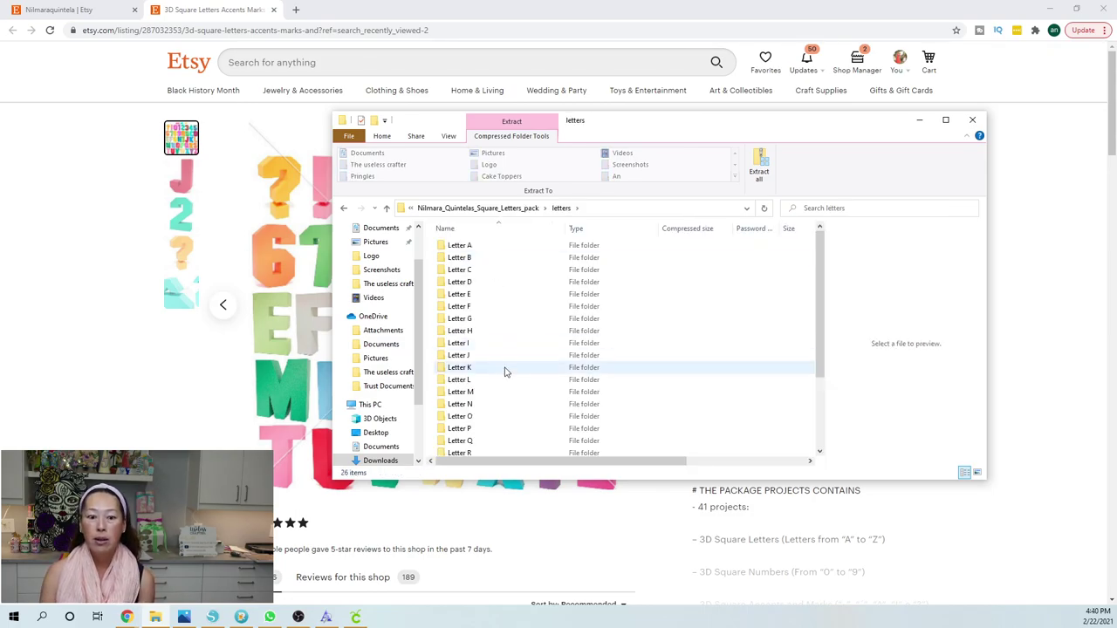
scroll(507, 375, down, 1)
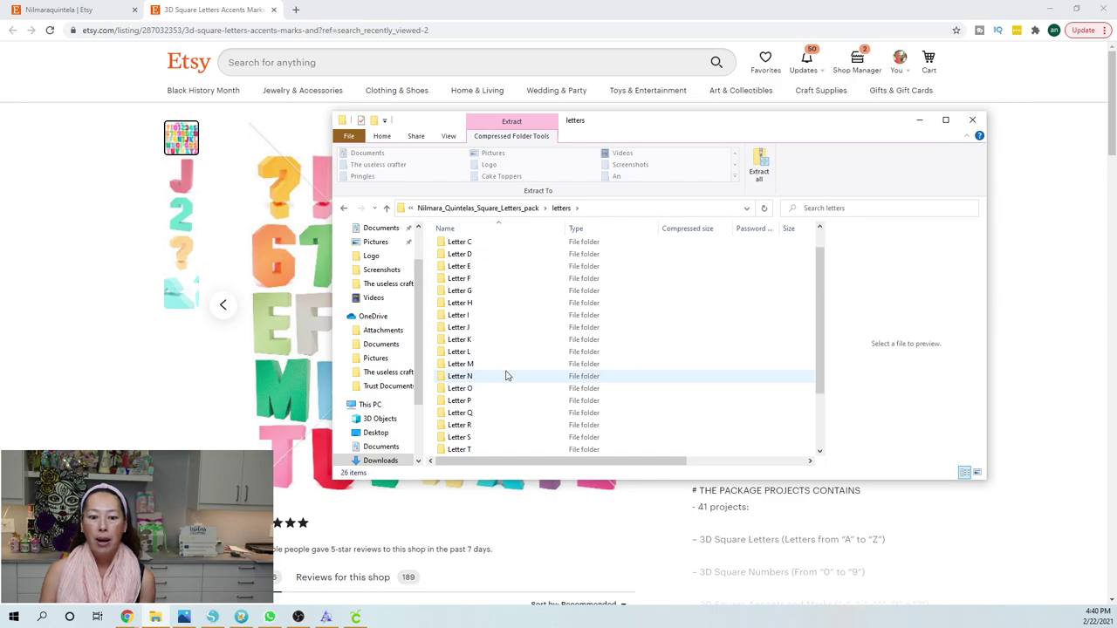
click(467, 416)
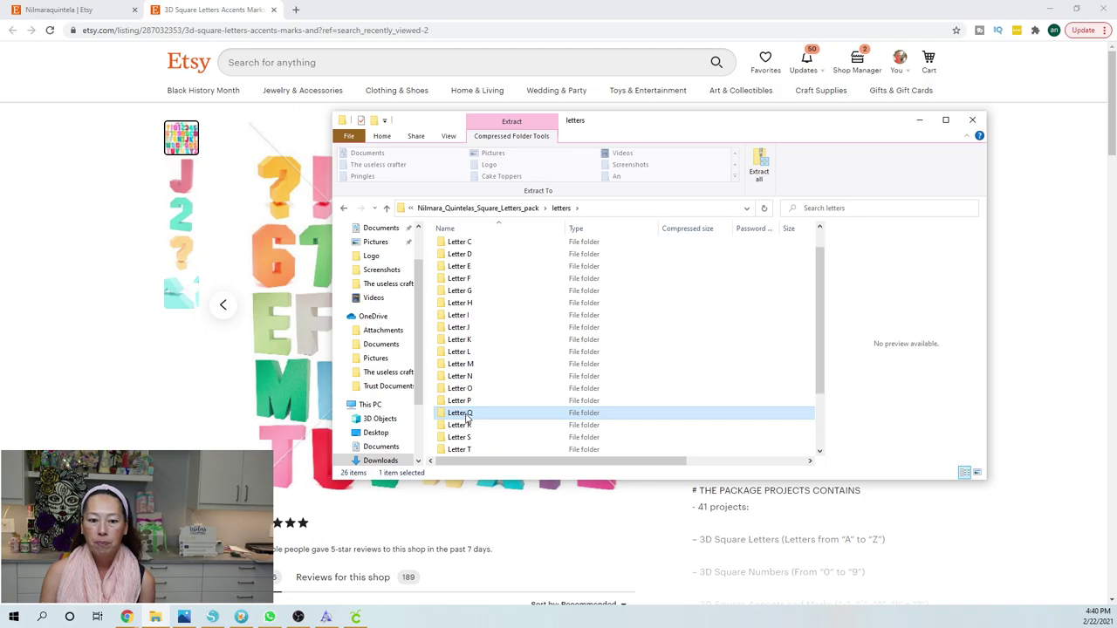
double_click(467, 413)
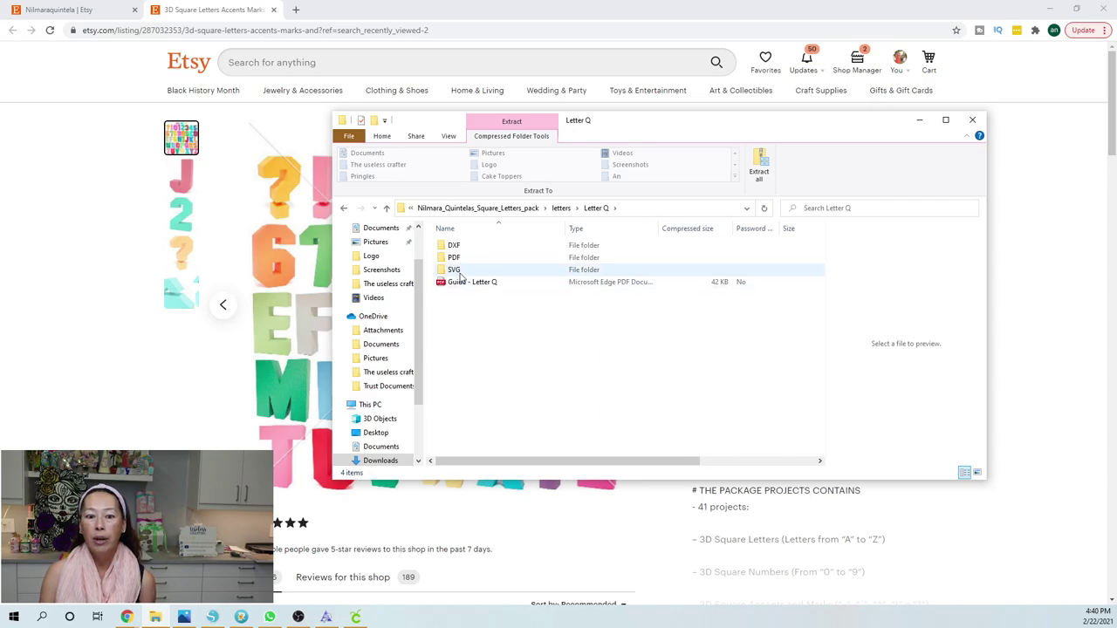
click(459, 272)
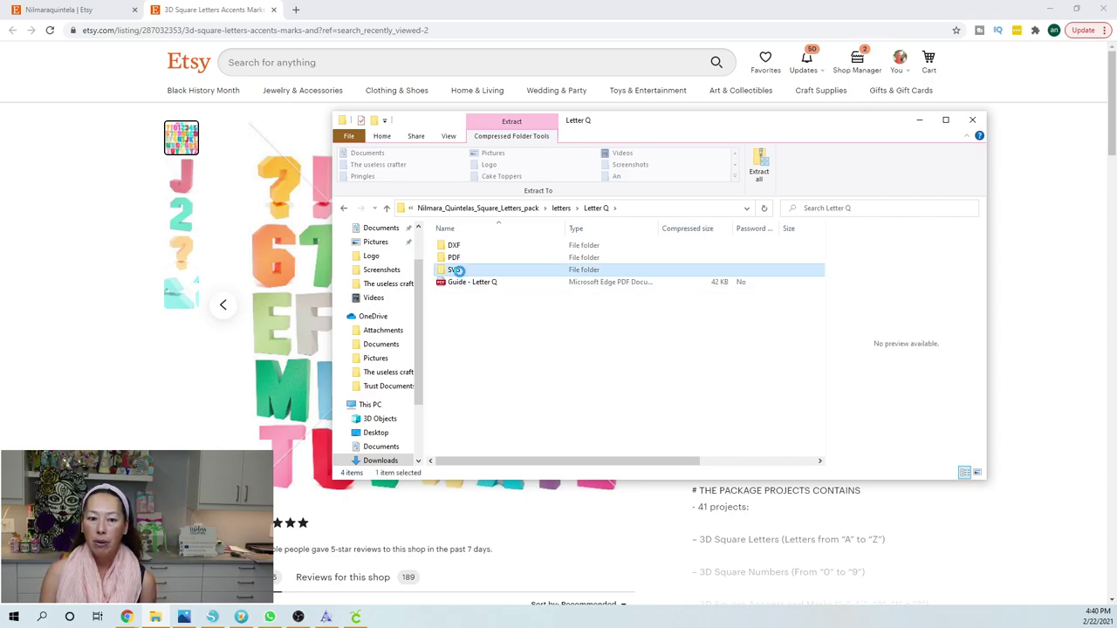
- Copy the Letter Q 'Cut File_Dashed Line Score' SVG from the pack onto the Desktop
double_click(459, 272)
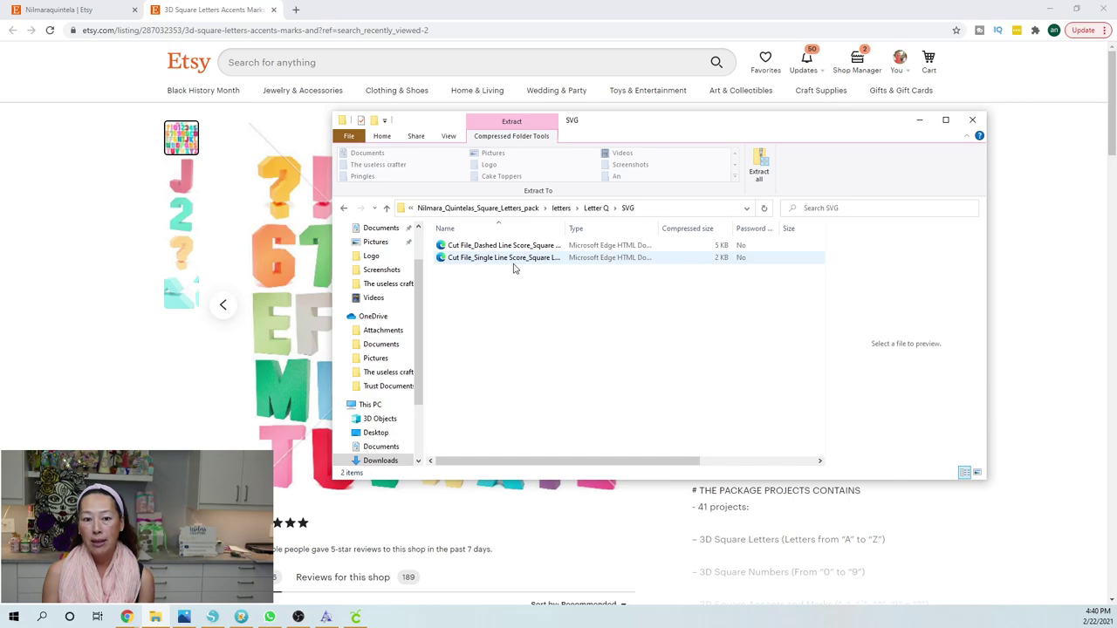
click(508, 245)
drag(509, 245, 390, 435)
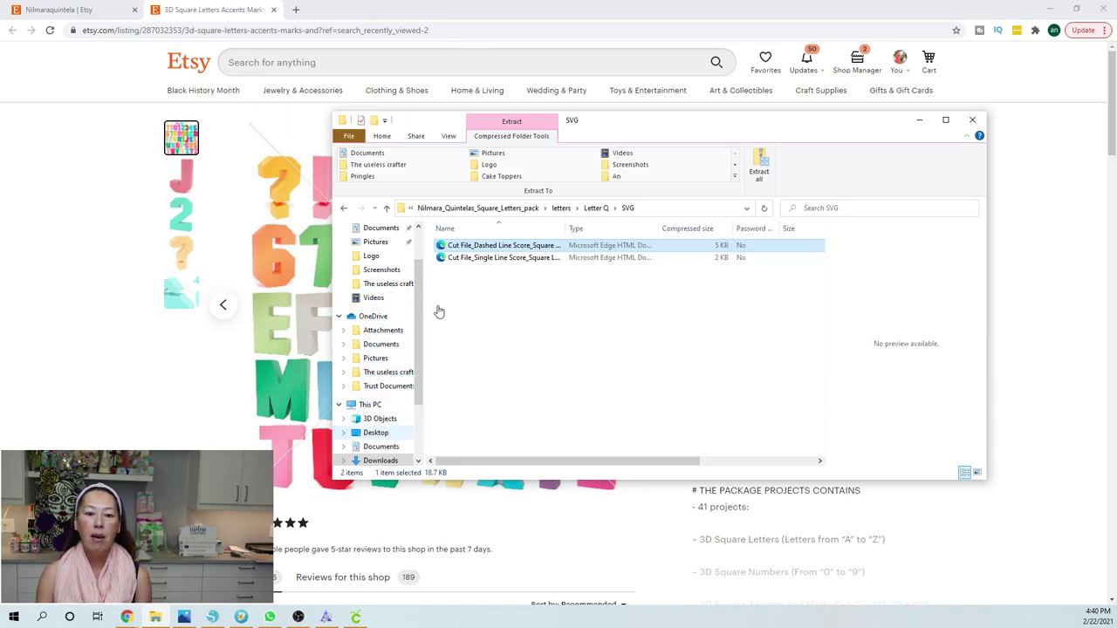
- Upload the Letter Q dashed-line score file from the Desktop as a cut image
click(359, 622)
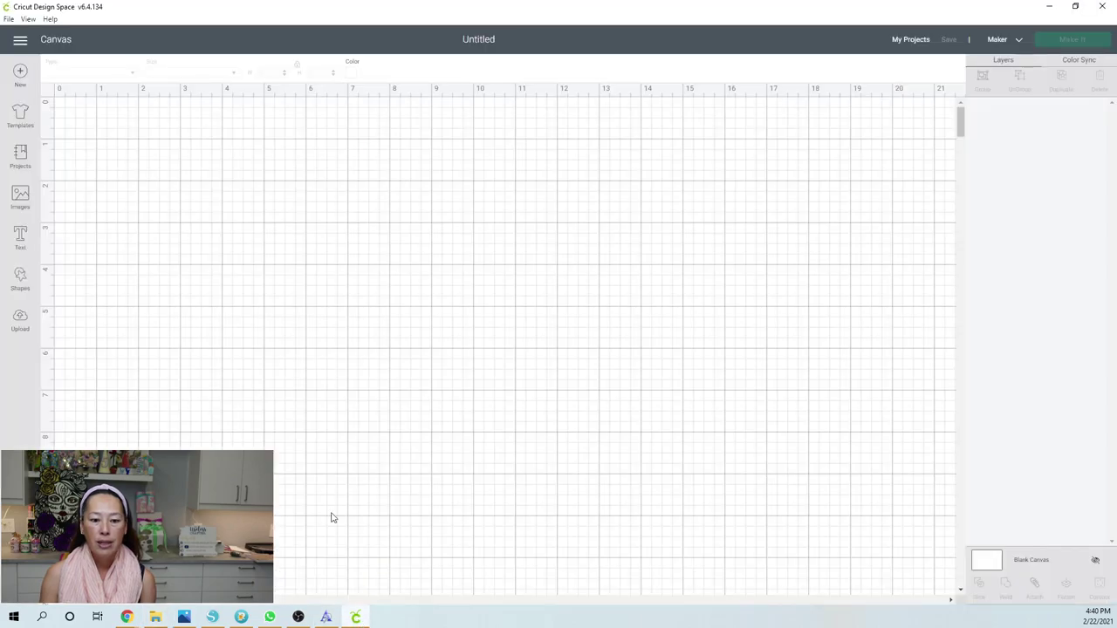
click(18, 325)
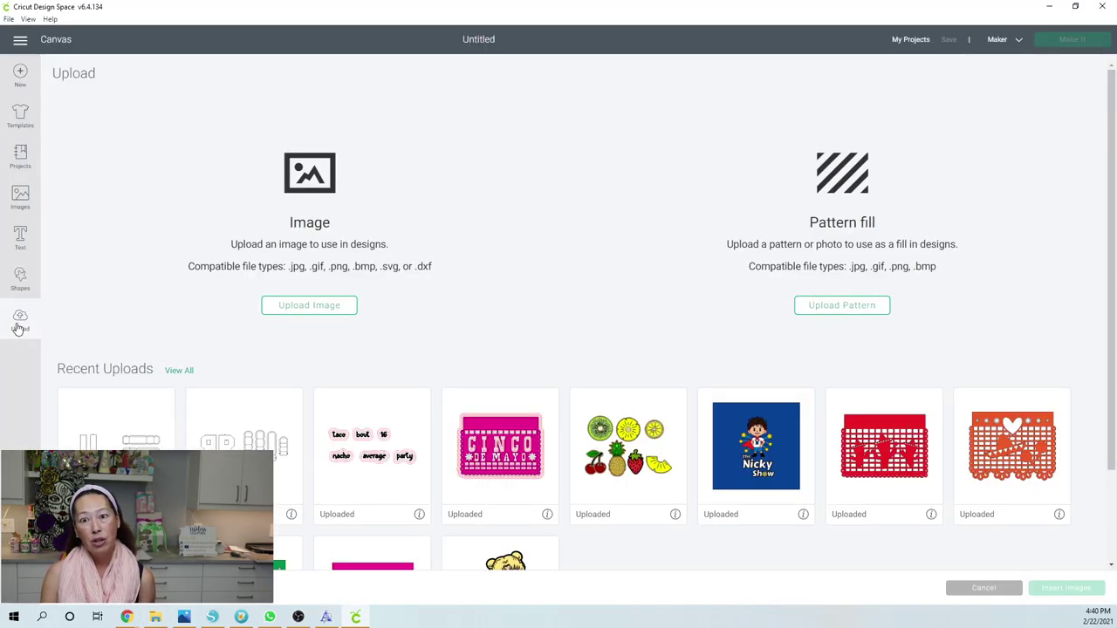
click(309, 309)
click(591, 312)
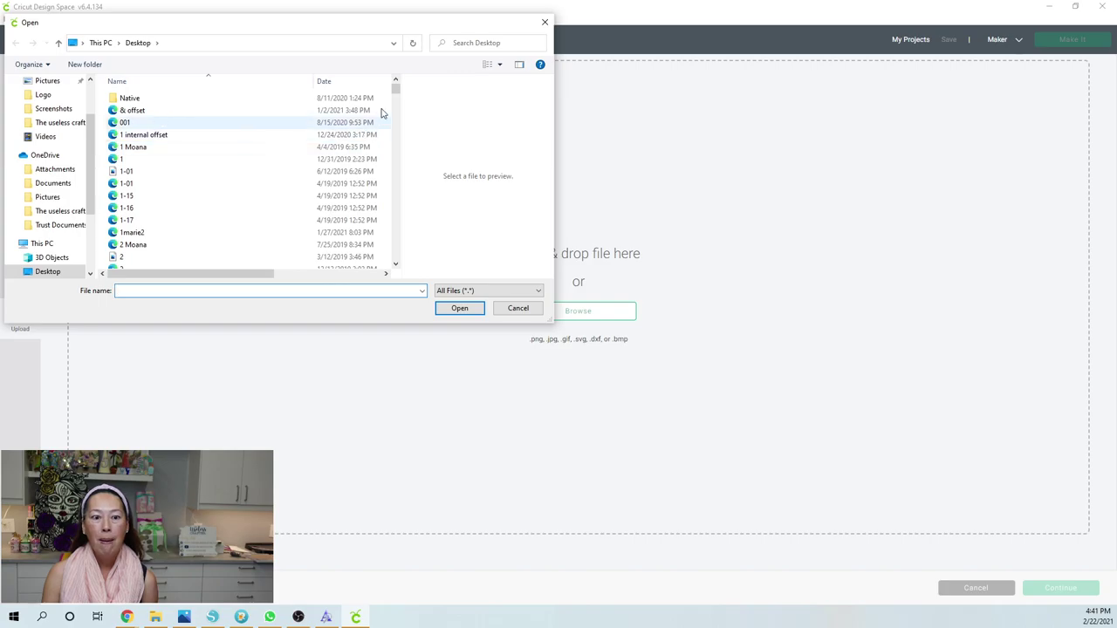
drag(395, 90, 392, 145)
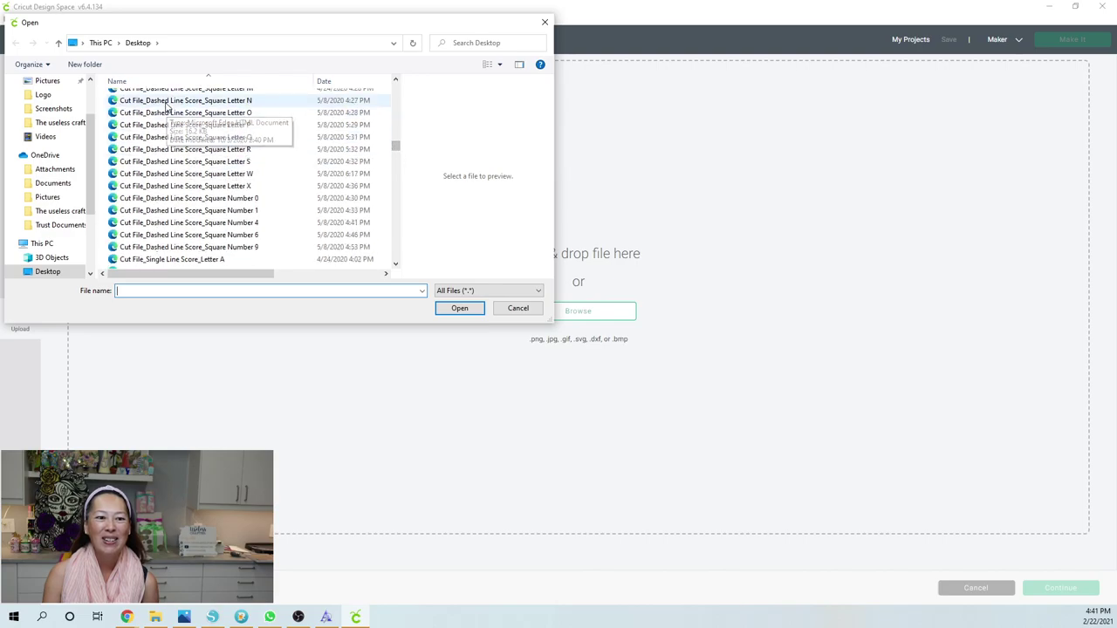
scroll(164, 188, up, 1)
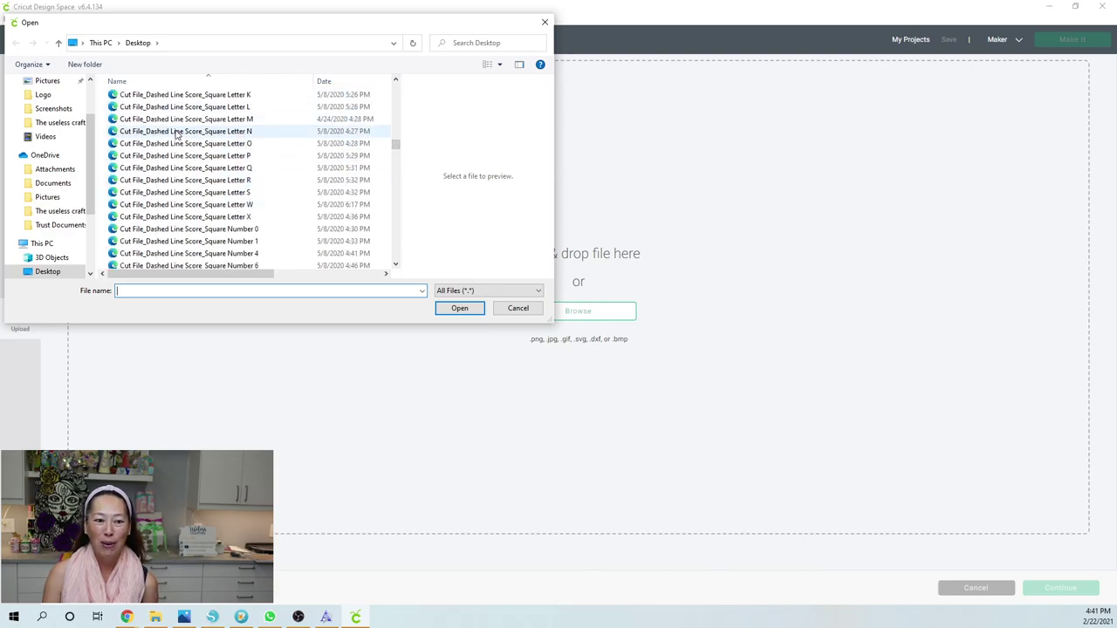
double_click(193, 170)
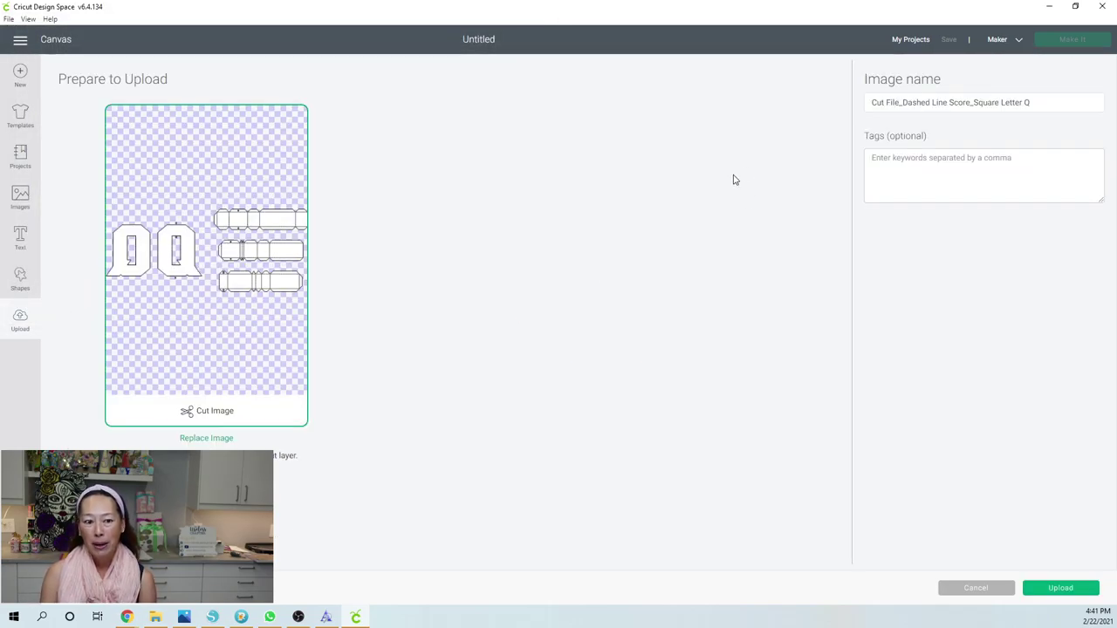
click(1073, 590)
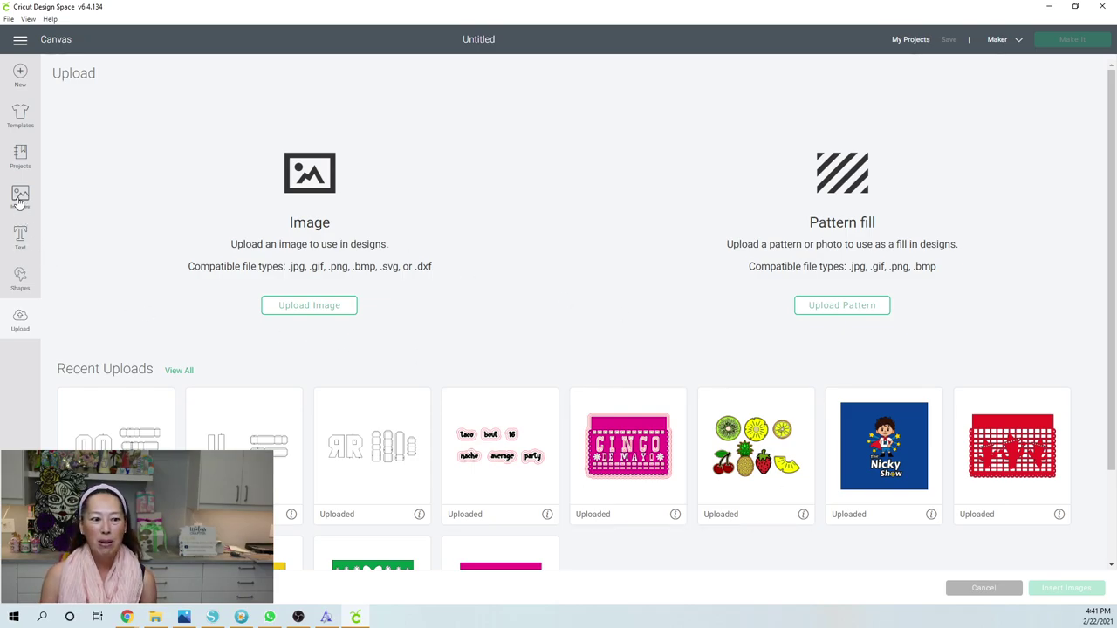
- Filter the image library to Uploaded ownership, listing the 869 uploaded images
click(20, 199)
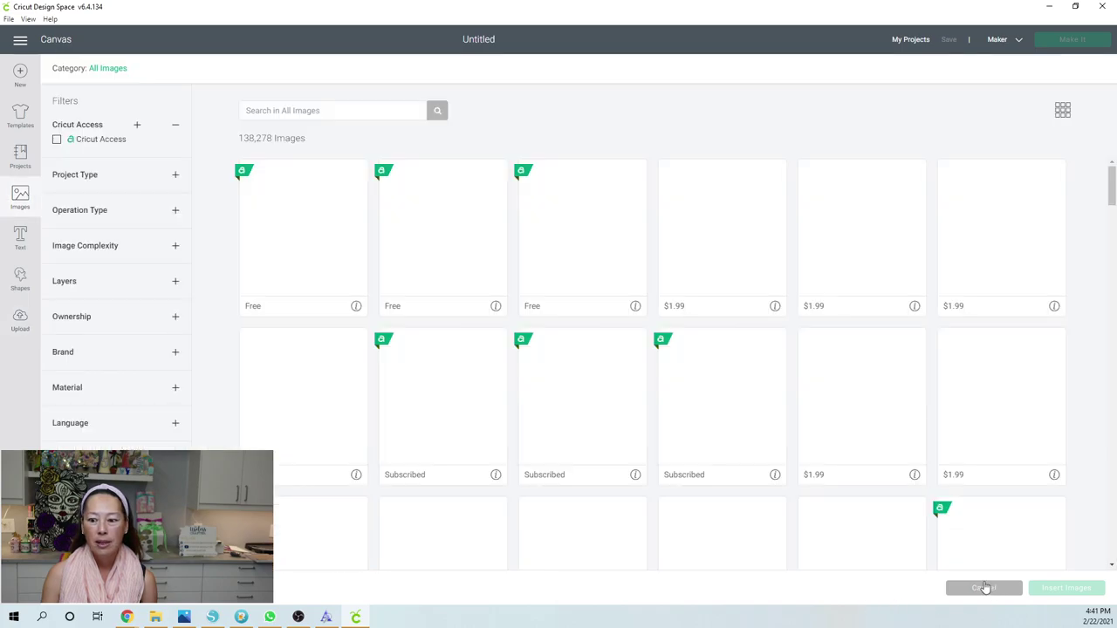
click(984, 588)
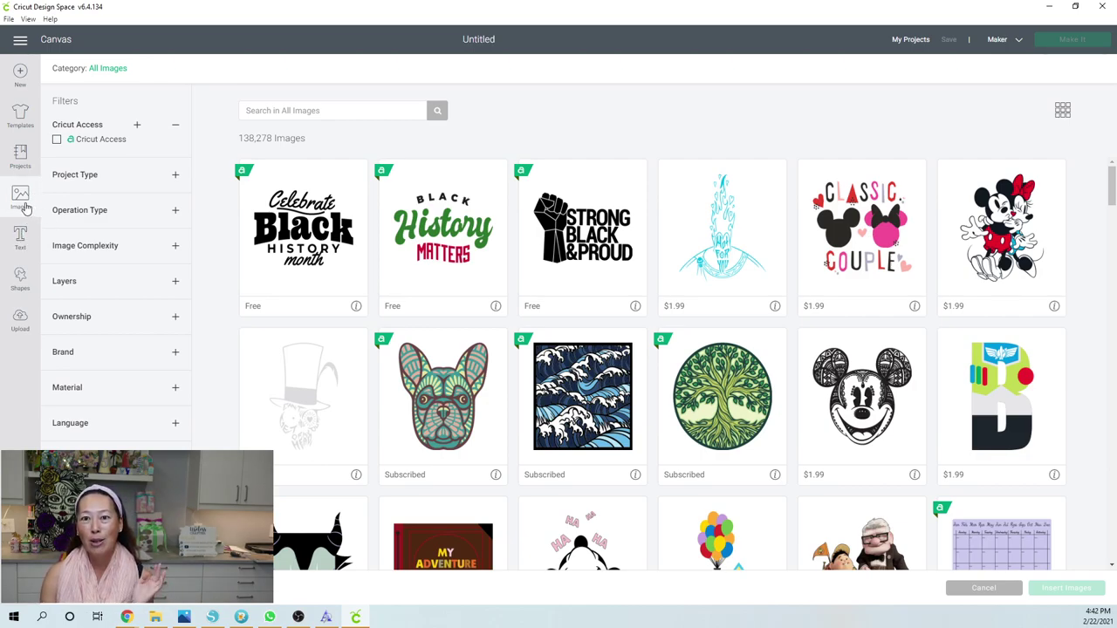
click(174, 320)
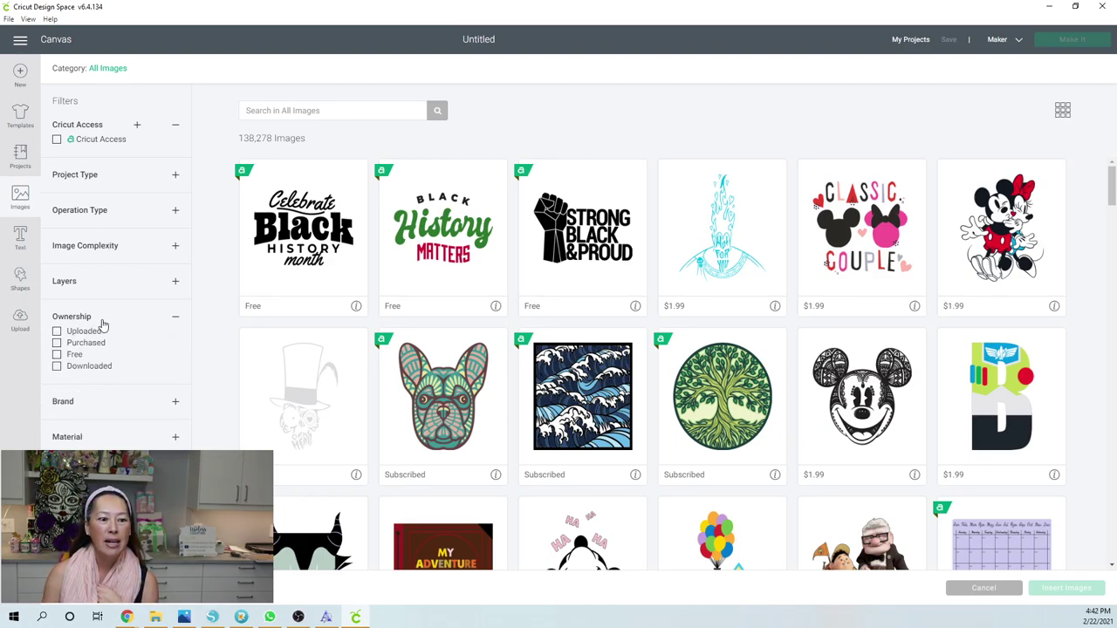
click(75, 337)
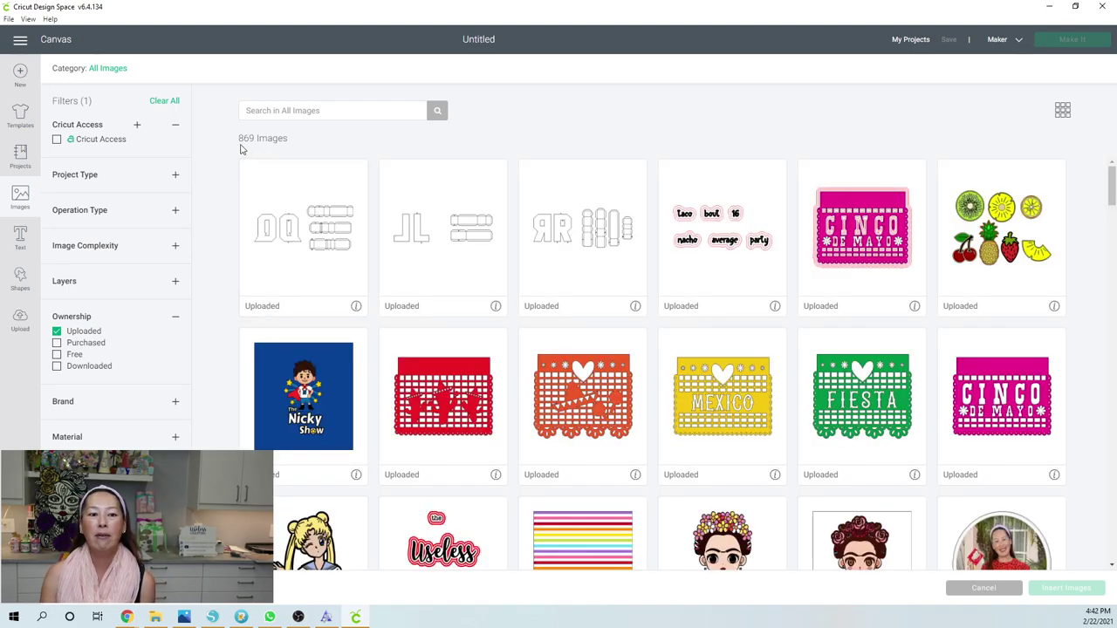
- Search the uploaded images for 'cut' after a trial search for 'a'
click(302, 112)
text(a)
key(Return)
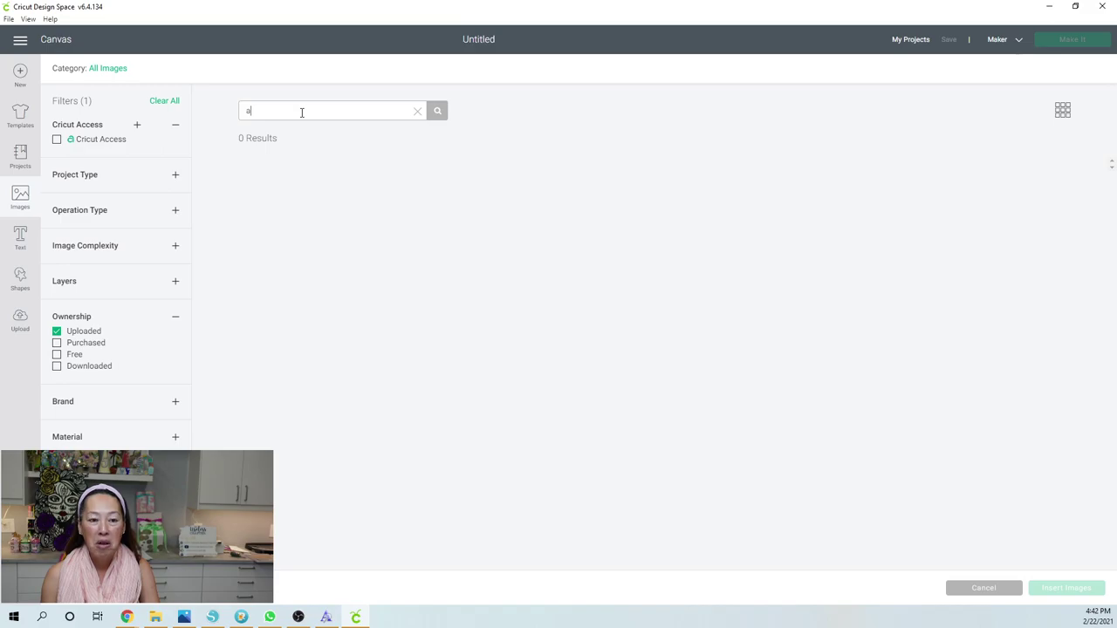
click(417, 111)
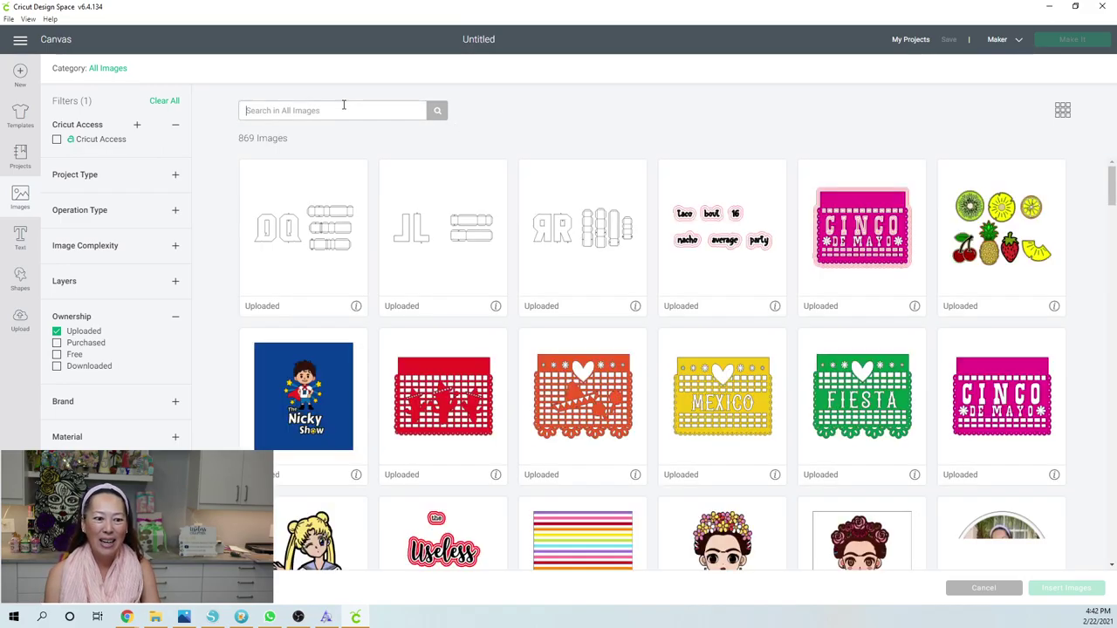
text(cut)
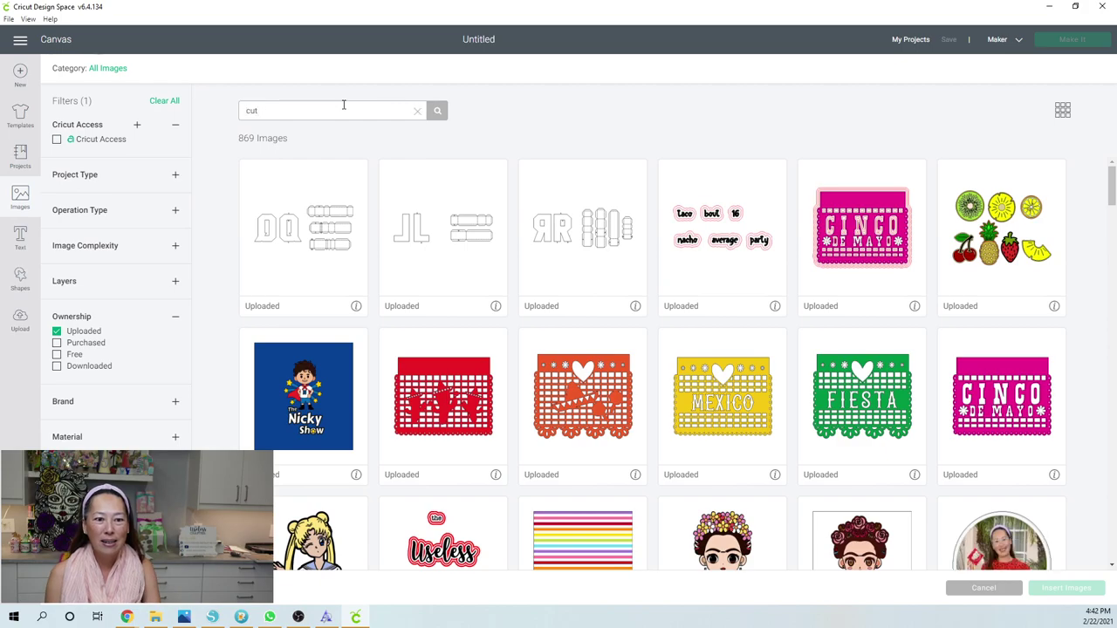
key(Return)
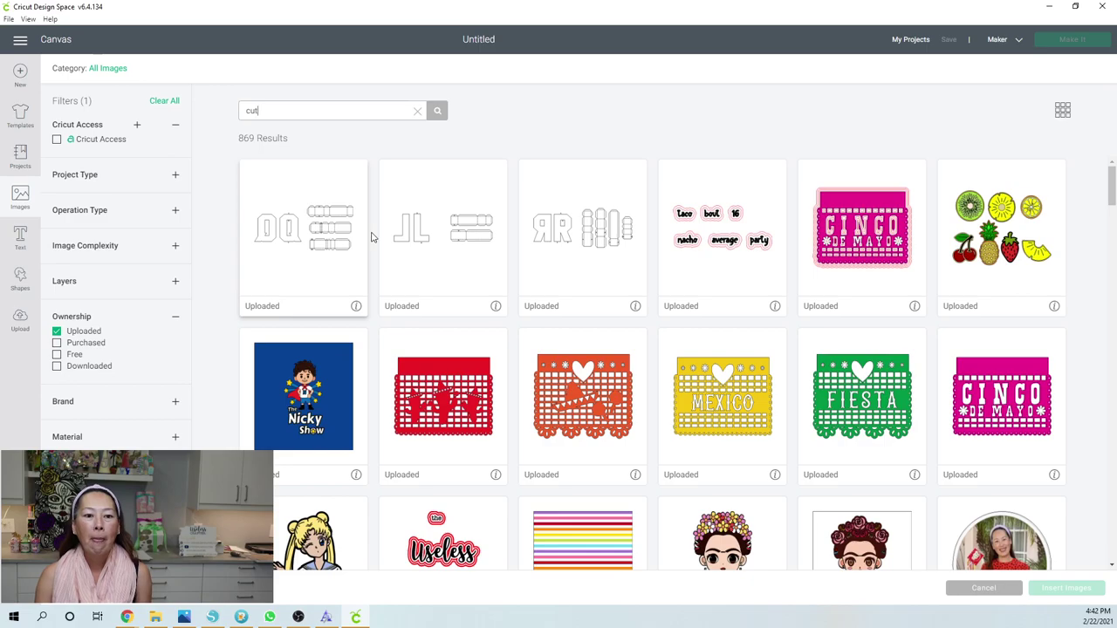
- Select the JL, RR, E and II letter cut files in the results
click(434, 239)
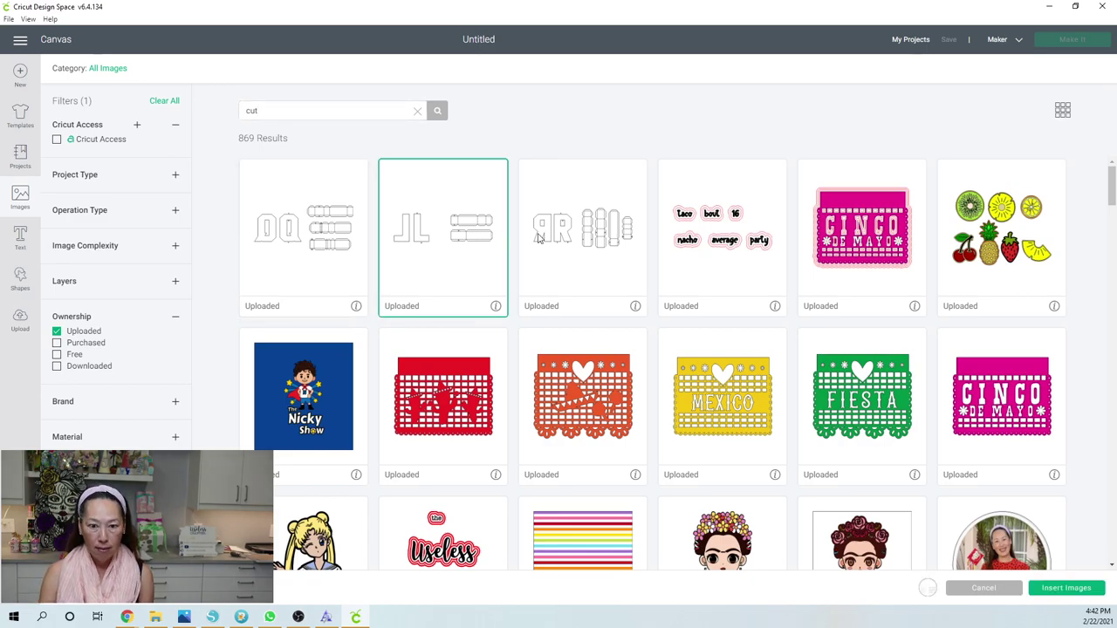
click(576, 238)
scroll(593, 249, down, 4)
scroll(605, 258, down, 6)
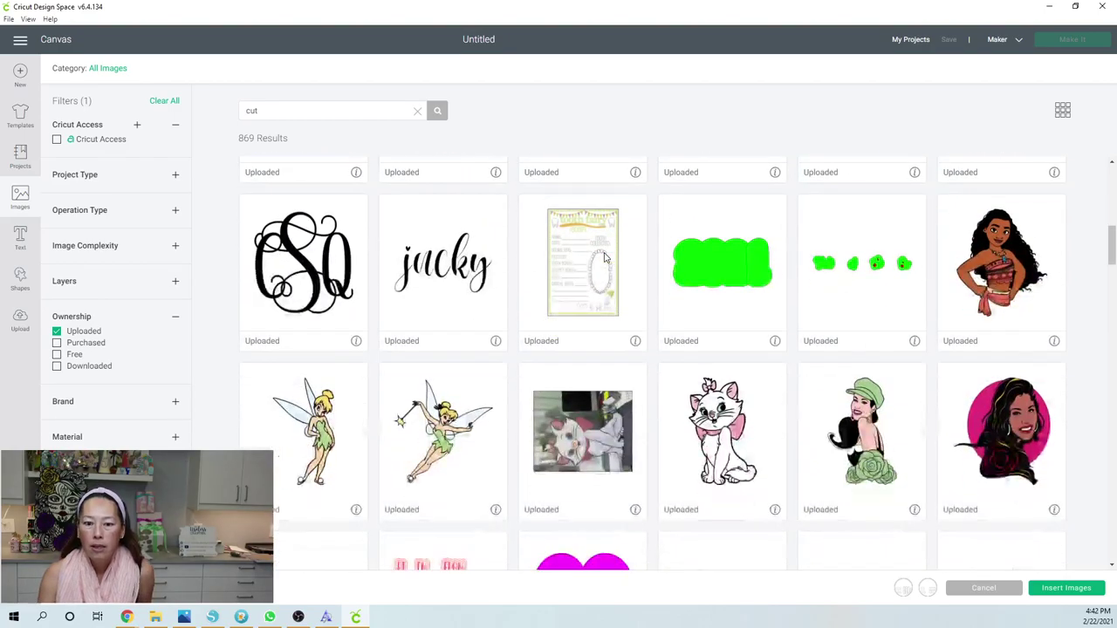
scroll(605, 258, down, 5)
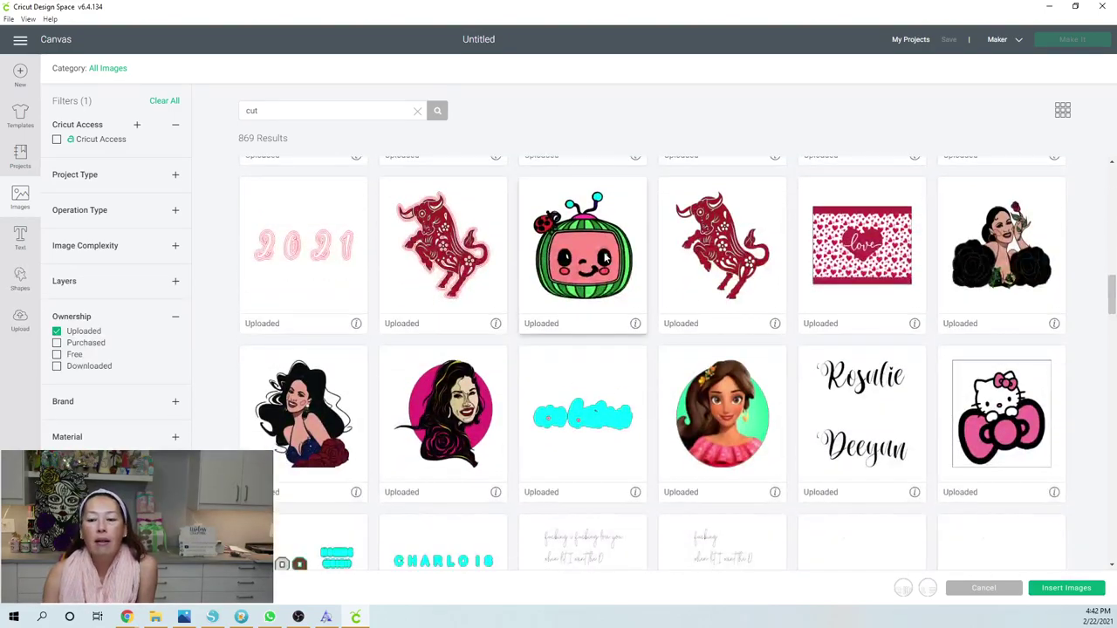
scroll(605, 257, down, 9)
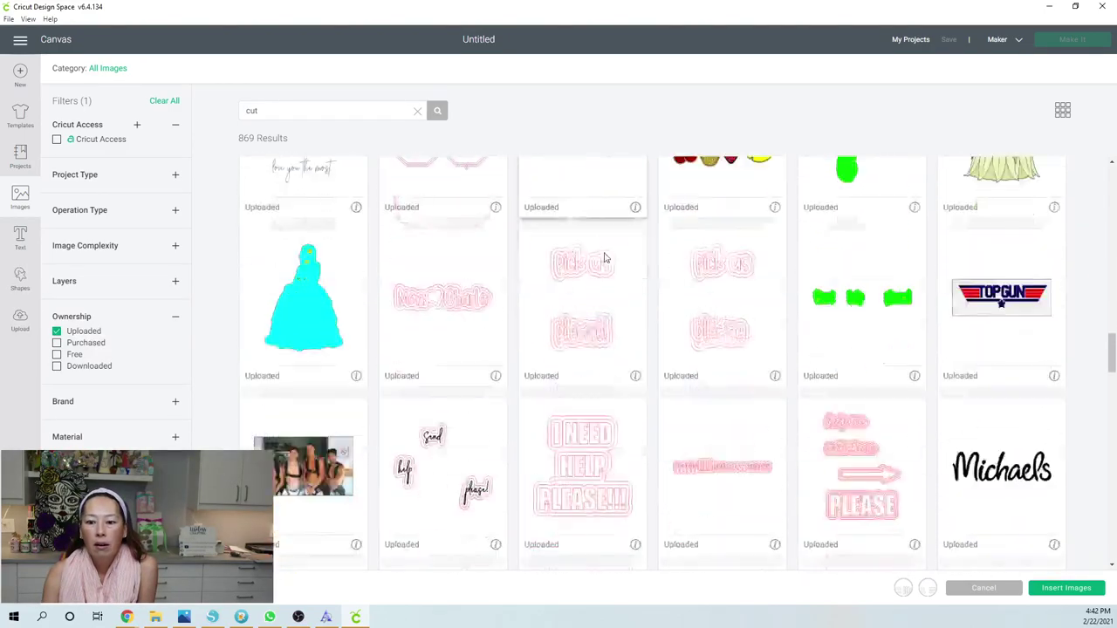
click(252, 333)
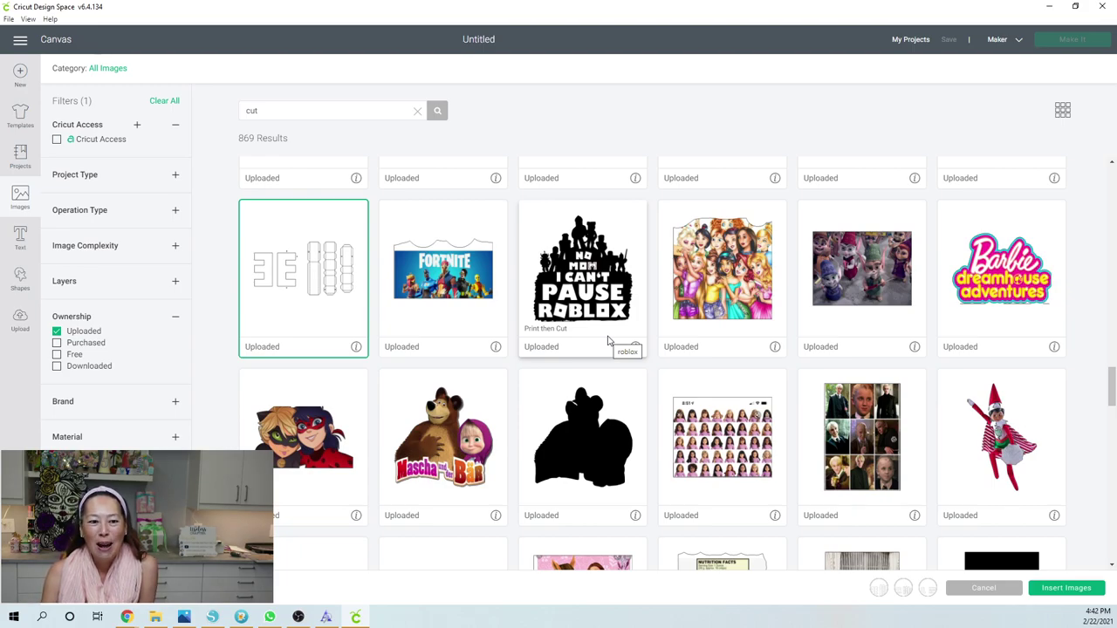
scroll(608, 340, down, 6)
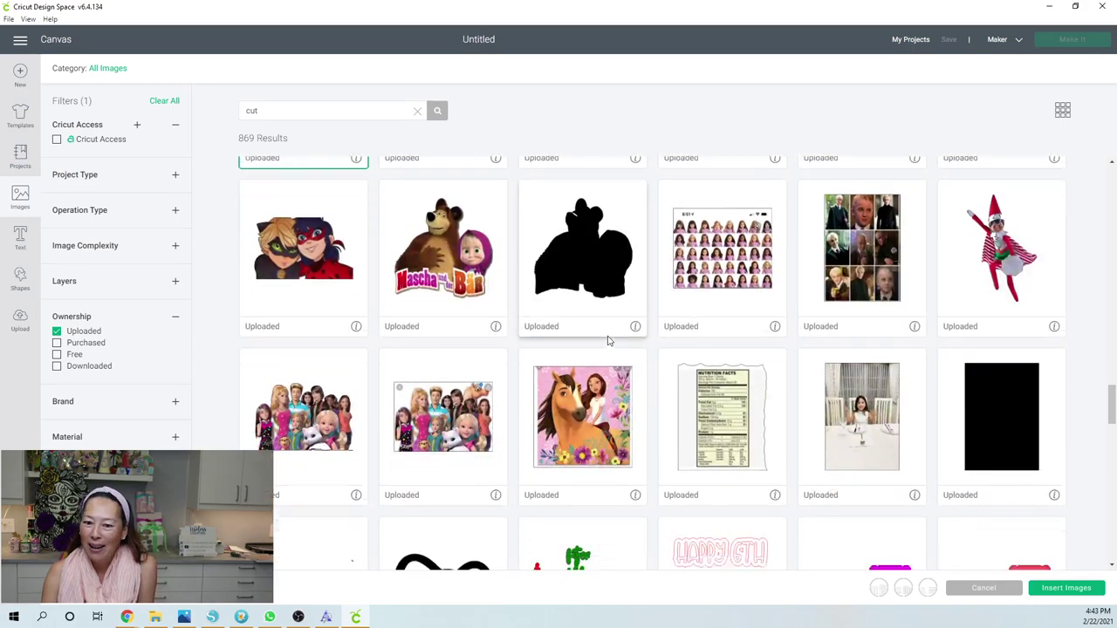
scroll(608, 340, down, 5)
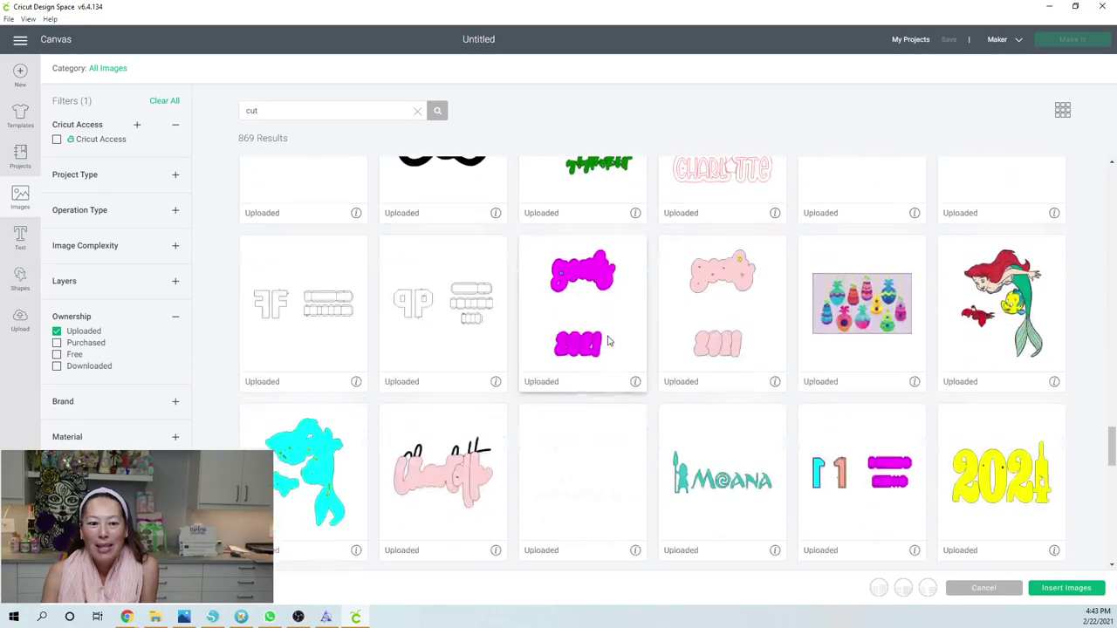
scroll(606, 341, down, 3)
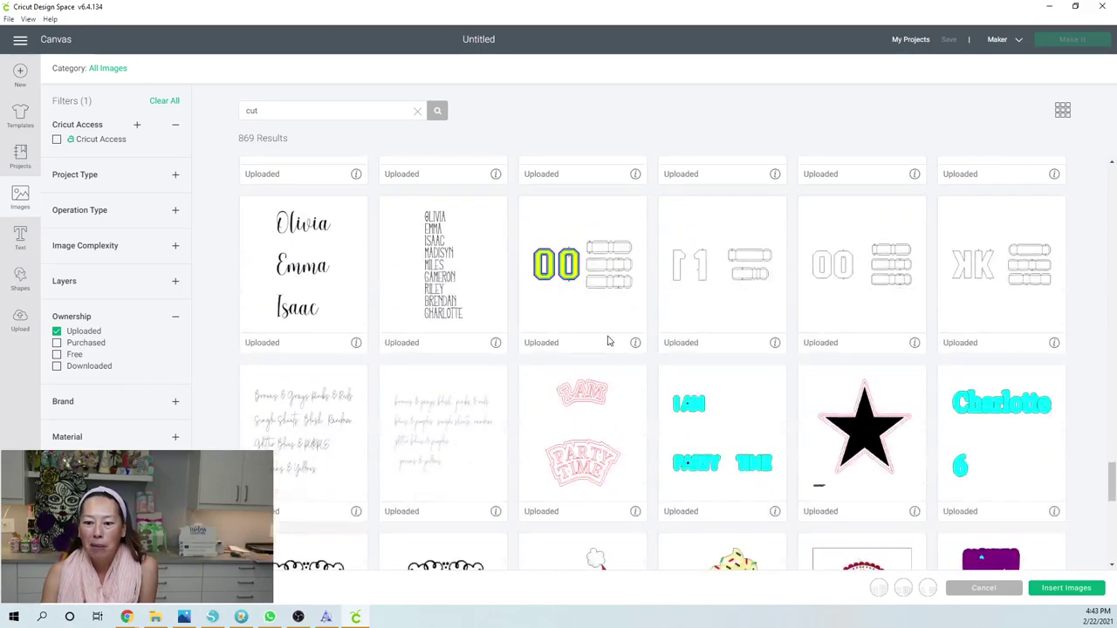
scroll(562, 334, down, 10)
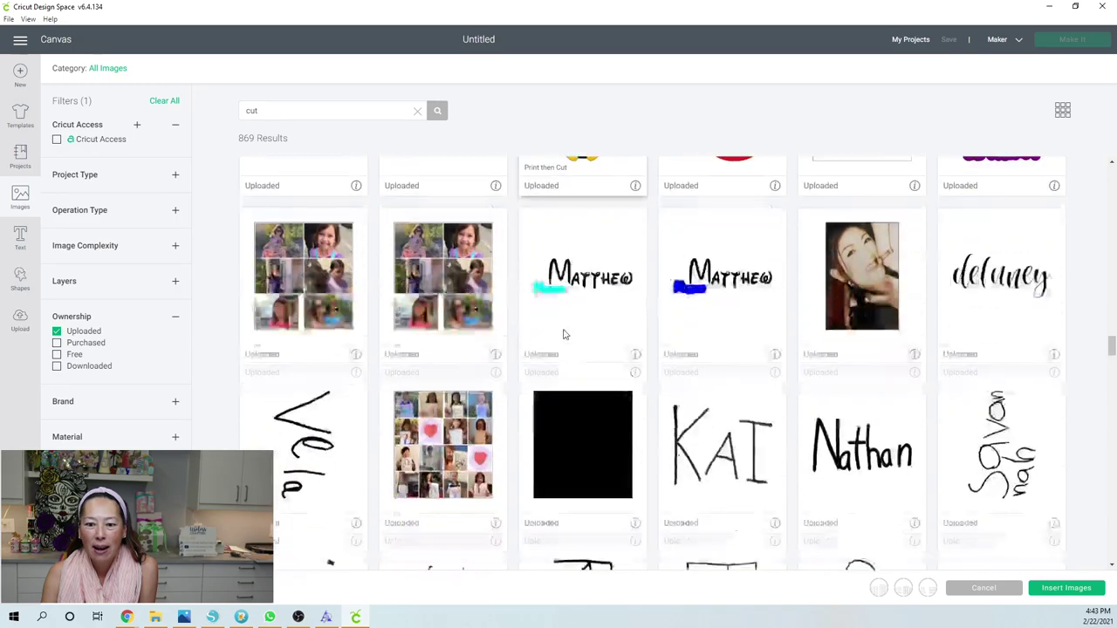
scroll(564, 334, down, 5)
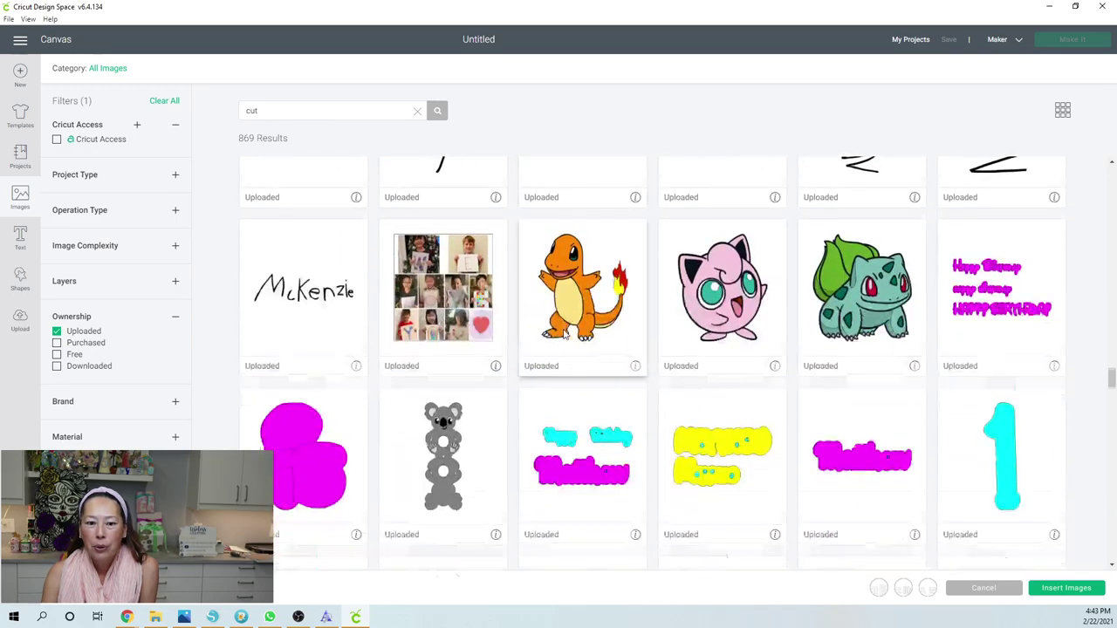
scroll(596, 320, down, 8)
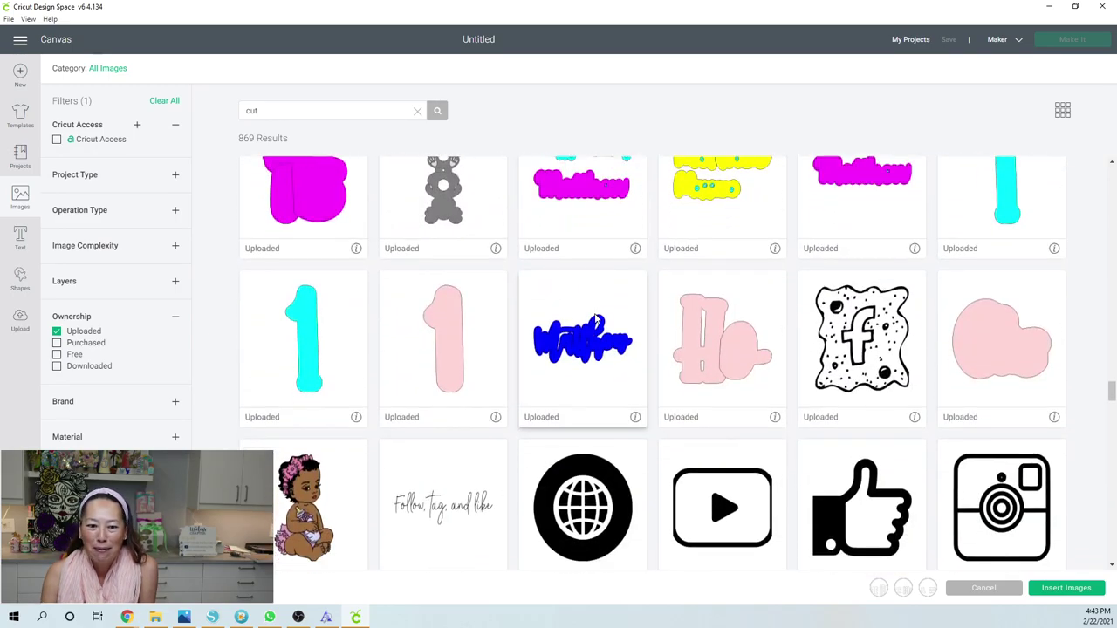
scroll(595, 319, down, 8)
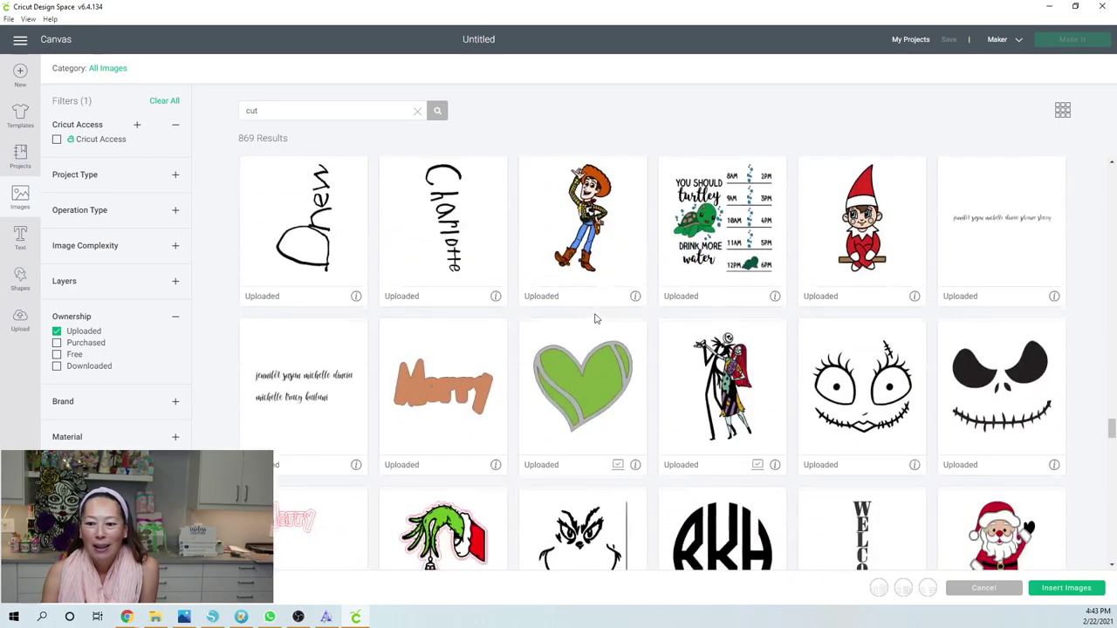
scroll(595, 319, down, 8)
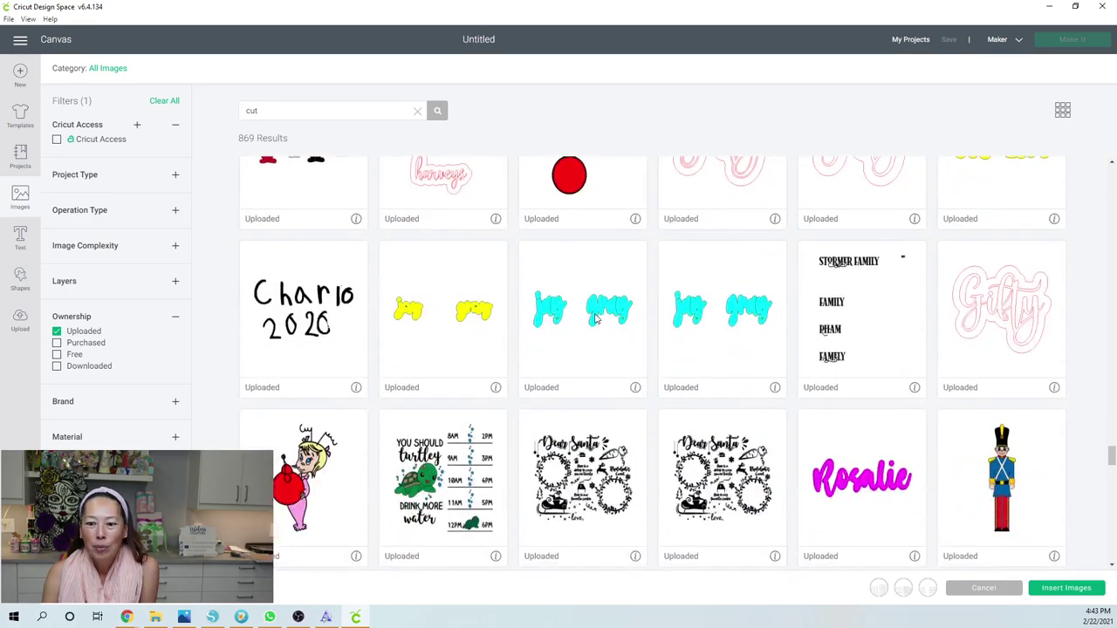
scroll(595, 319, down, 8)
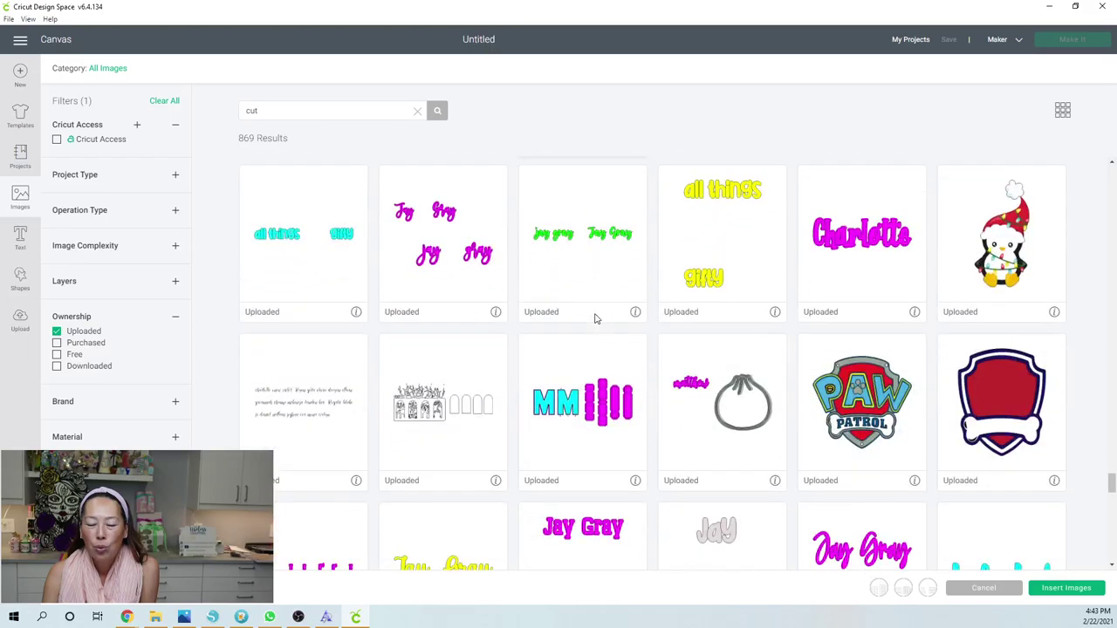
scroll(595, 322, down, 6)
scroll(636, 353, down, 5)
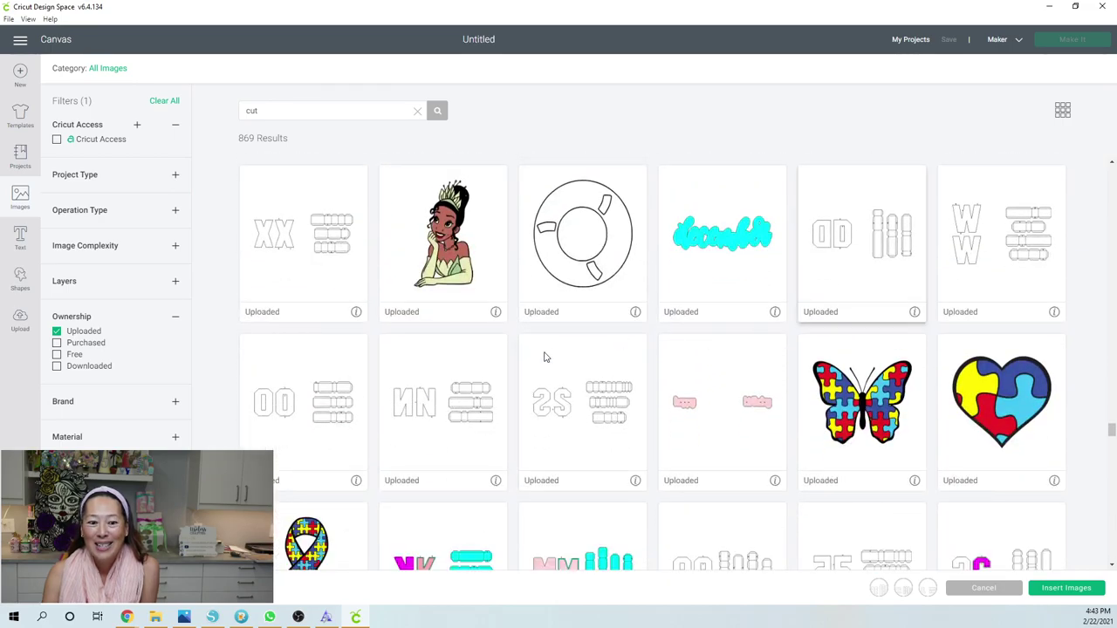
scroll(506, 366, down, 3)
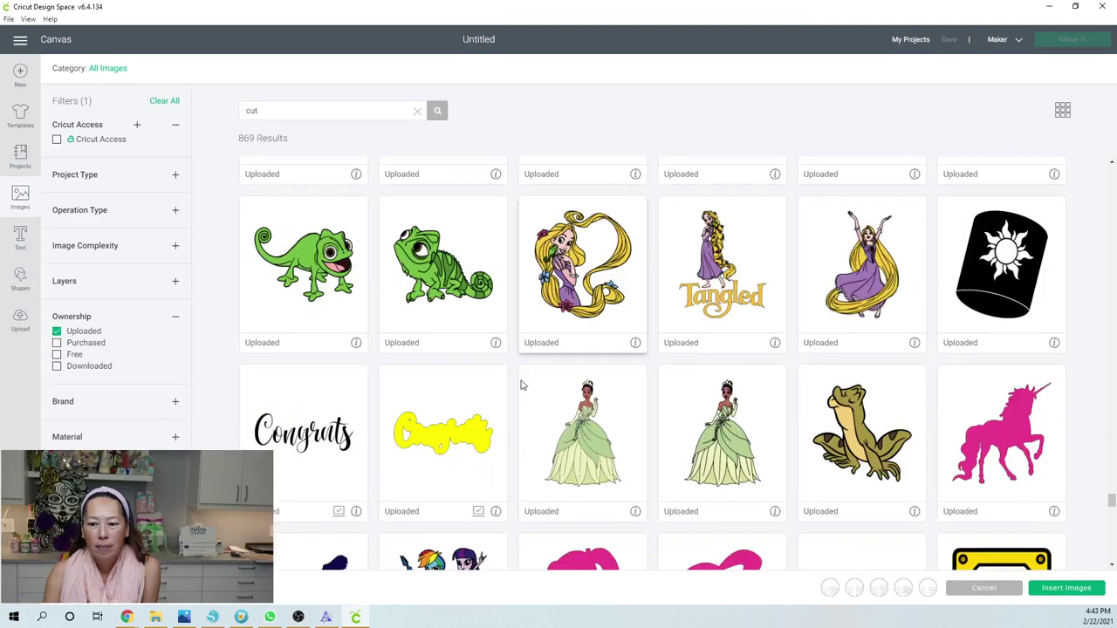
scroll(576, 384, down, 2)
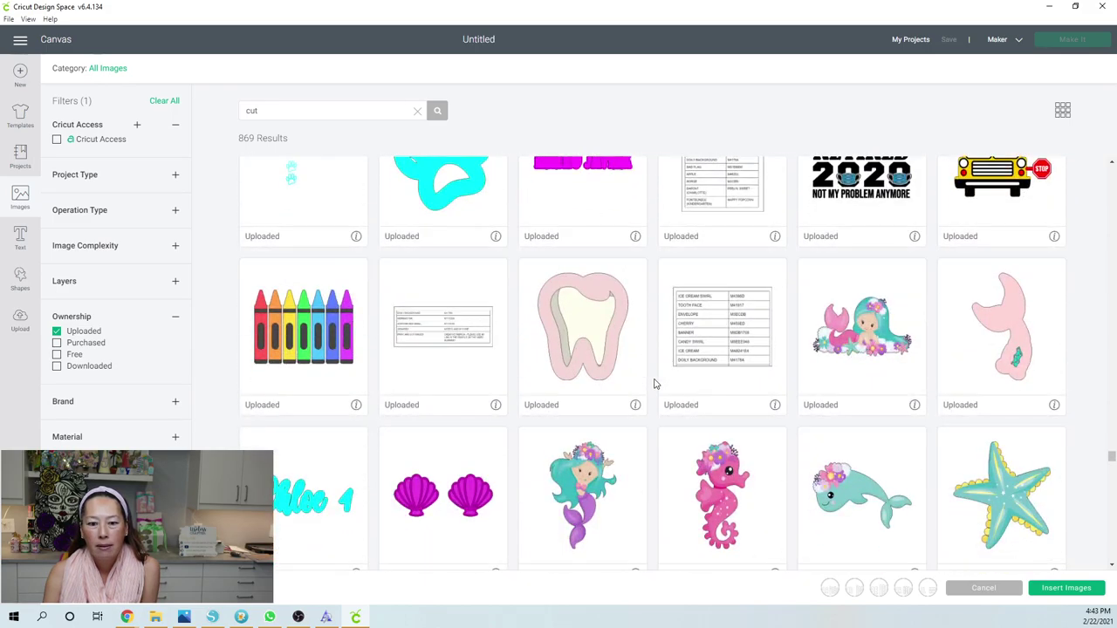
scroll(655, 384, down, 3)
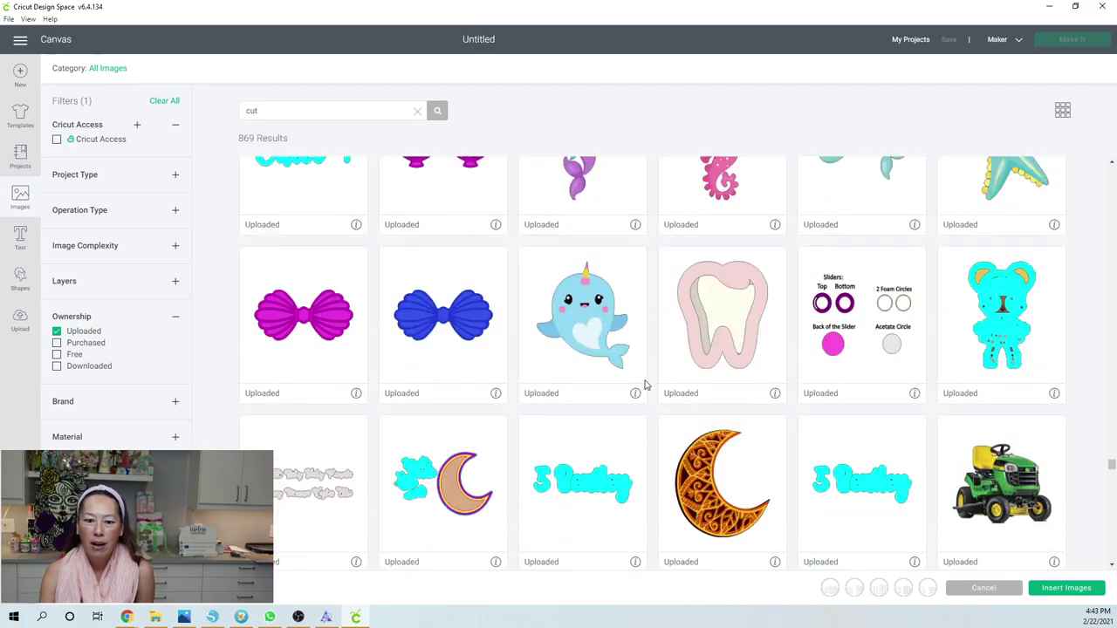
scroll(646, 385, up, 1)
scroll(642, 385, up, 4)
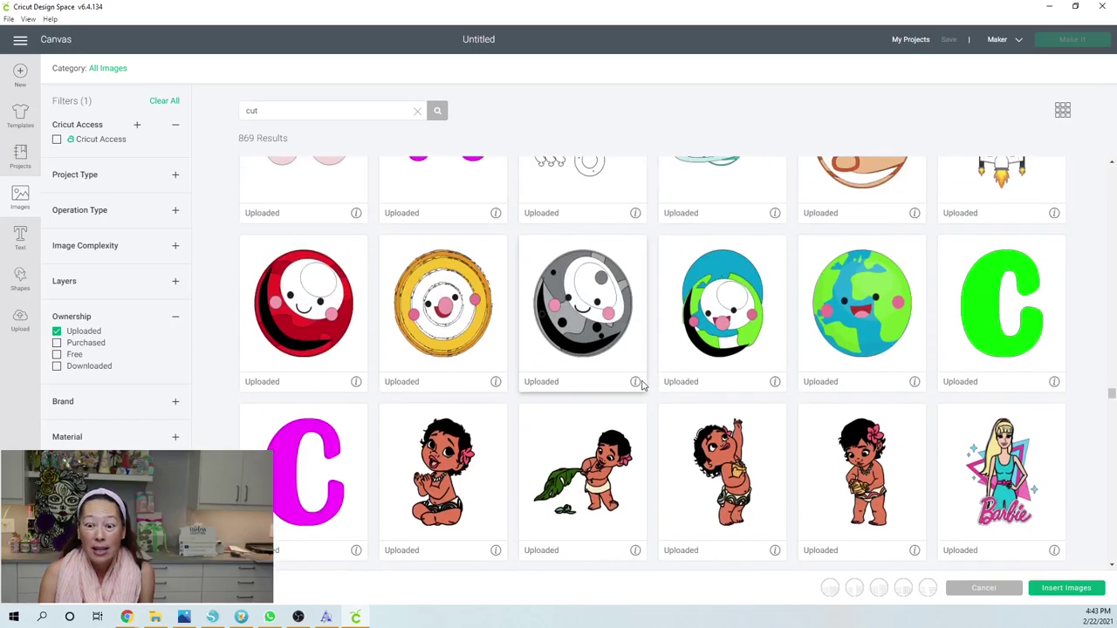
scroll(641, 385, up, 5)
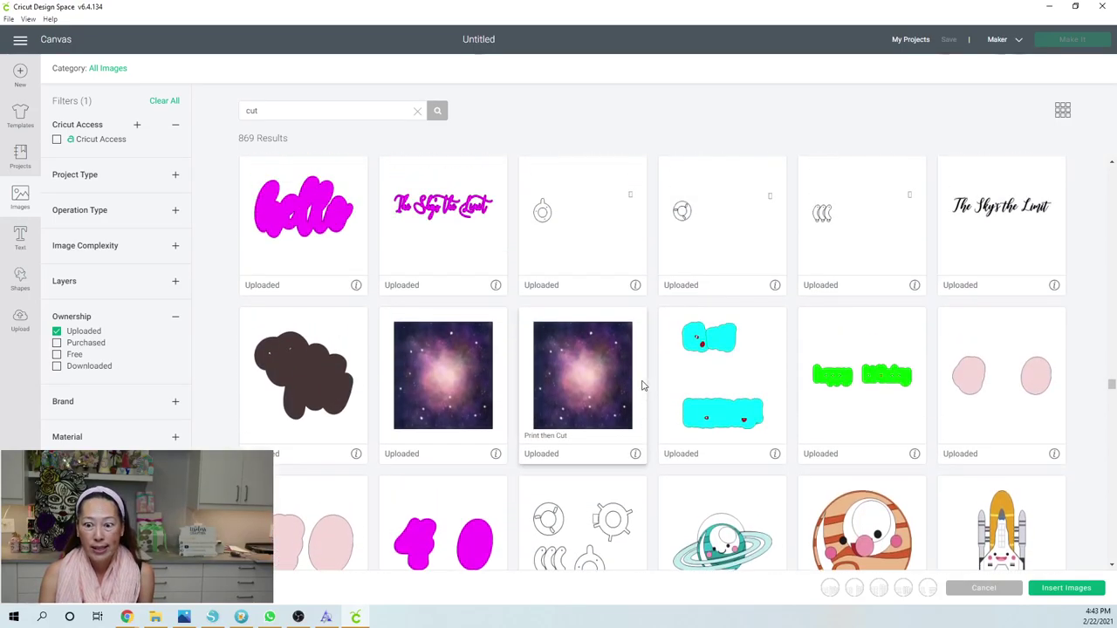
scroll(642, 385, up, 5)
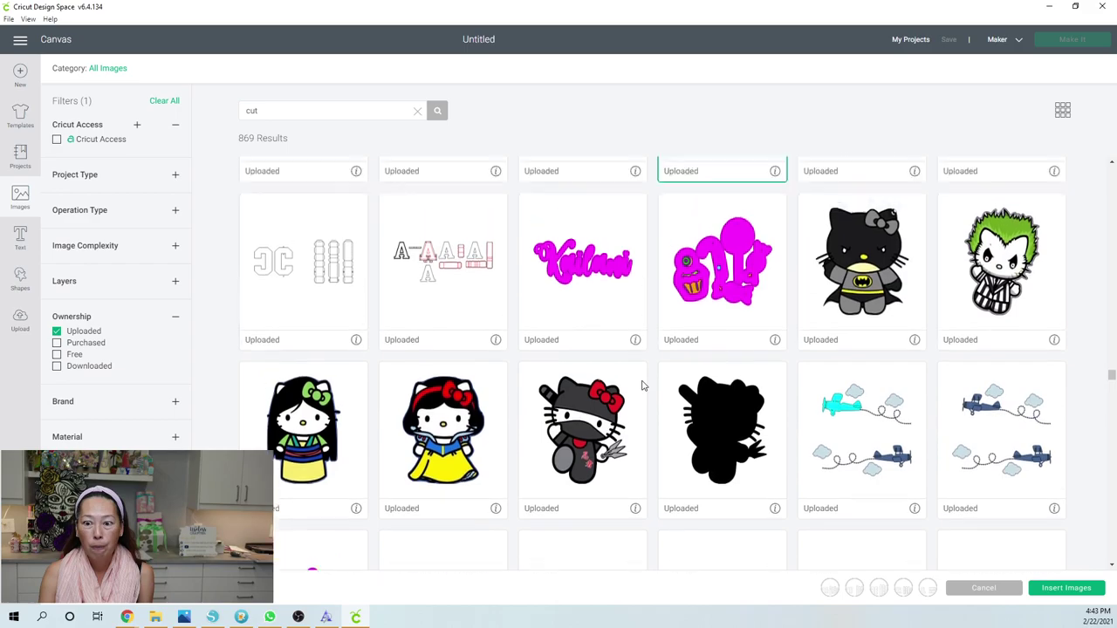
scroll(642, 385, up, 3)
scroll(641, 385, up, 2)
scroll(642, 385, up, 5)
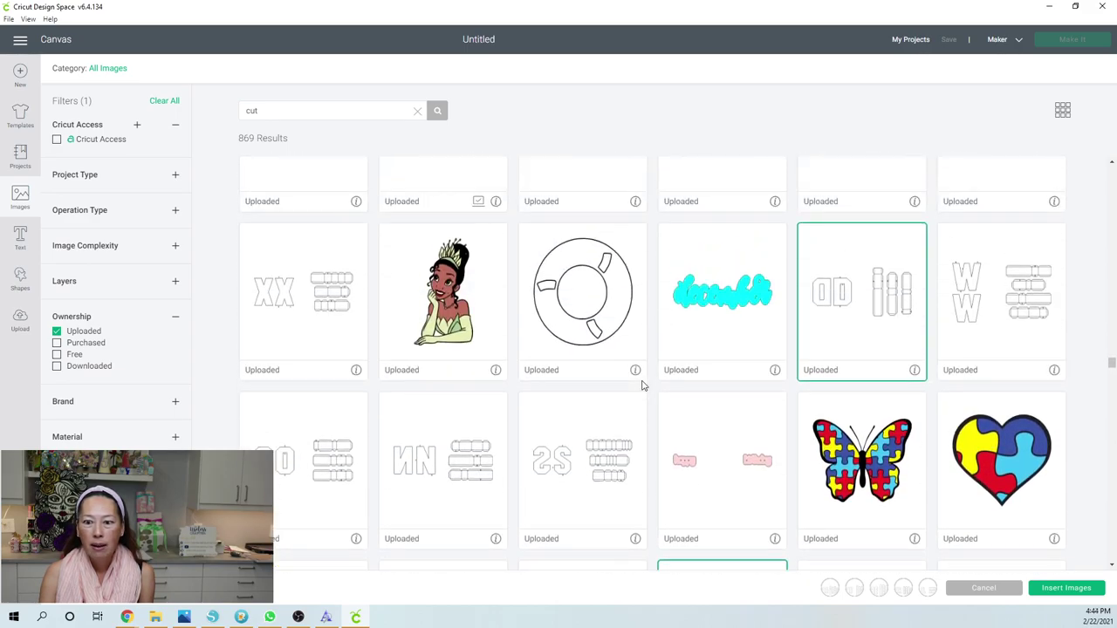
scroll(641, 384, up, 3)
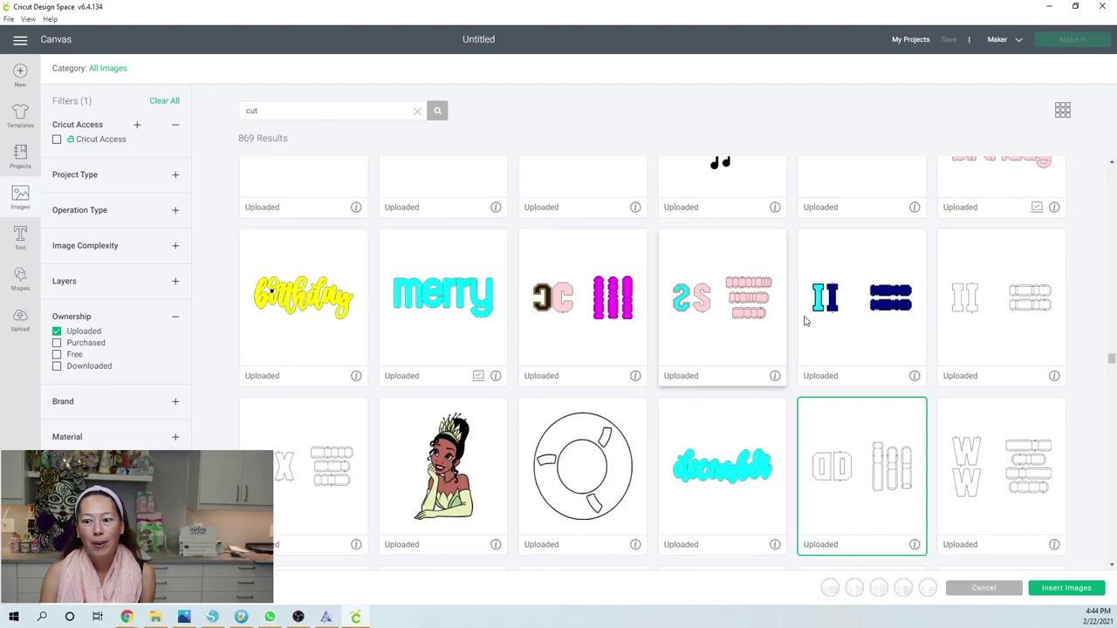
click(1006, 307)
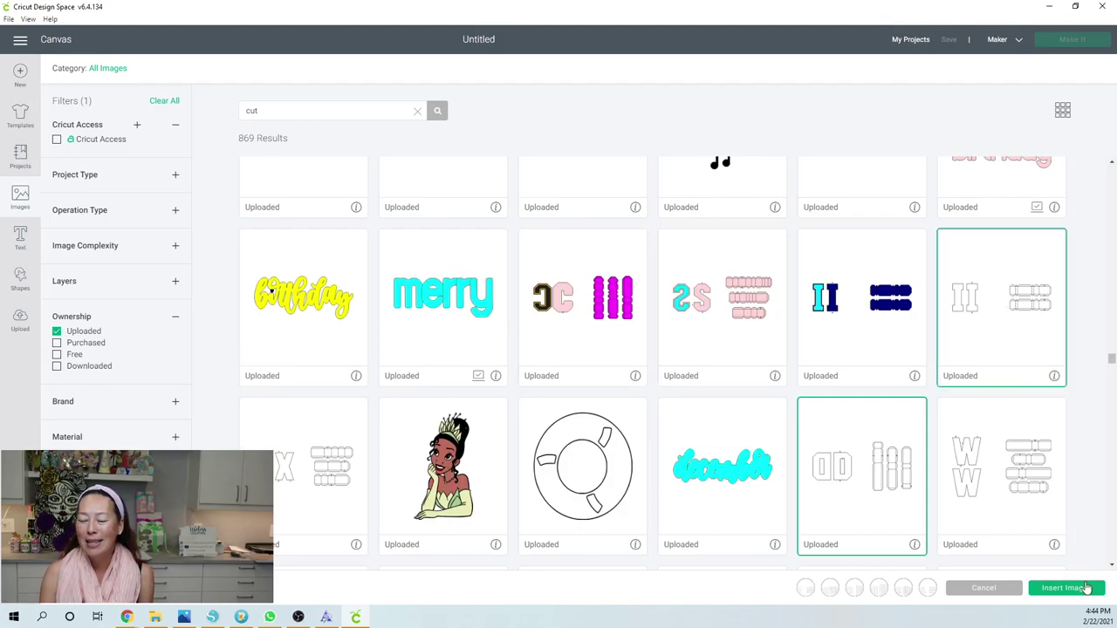
- Insert the chosen cut files and move the II letter set to the lower right
click(1087, 587)
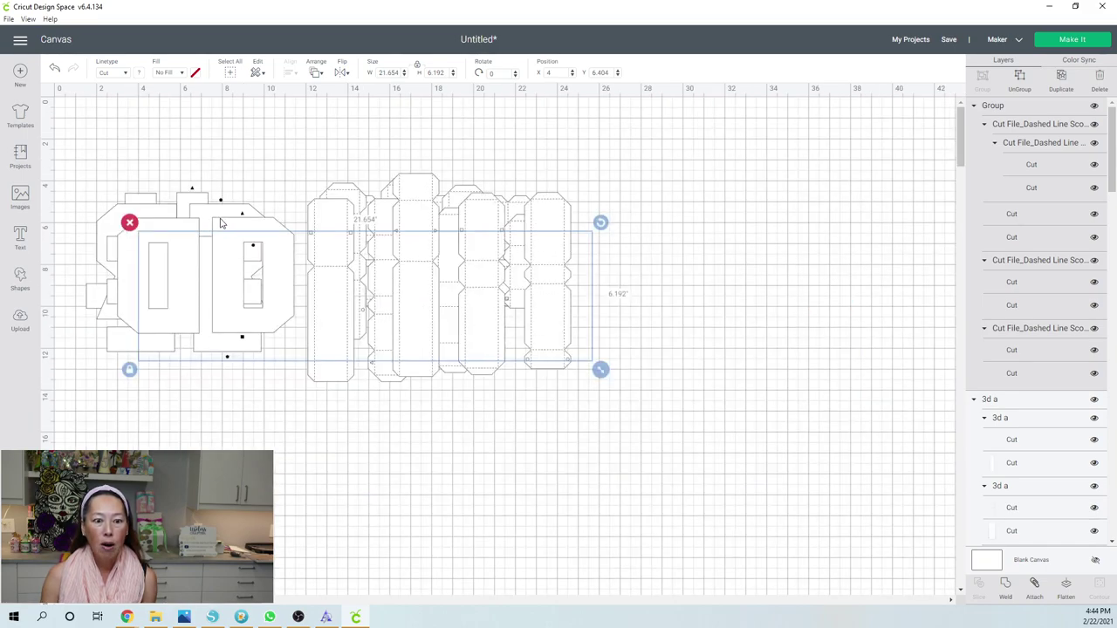
drag(215, 282, 267, 397)
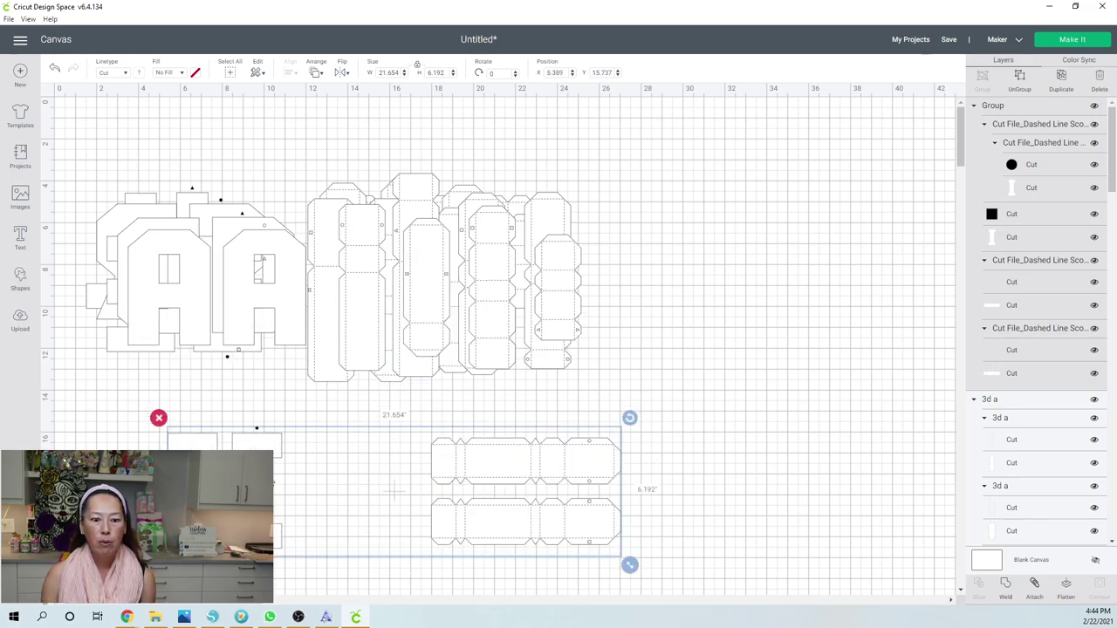
drag(301, 484, 392, 495)
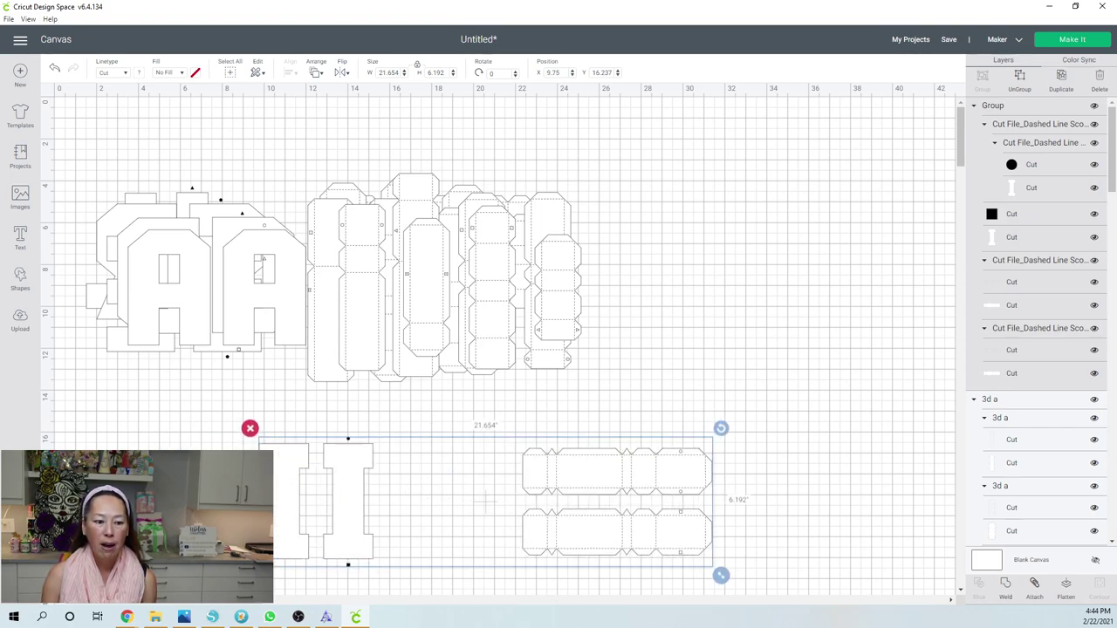
scroll(189, 315, down, 3)
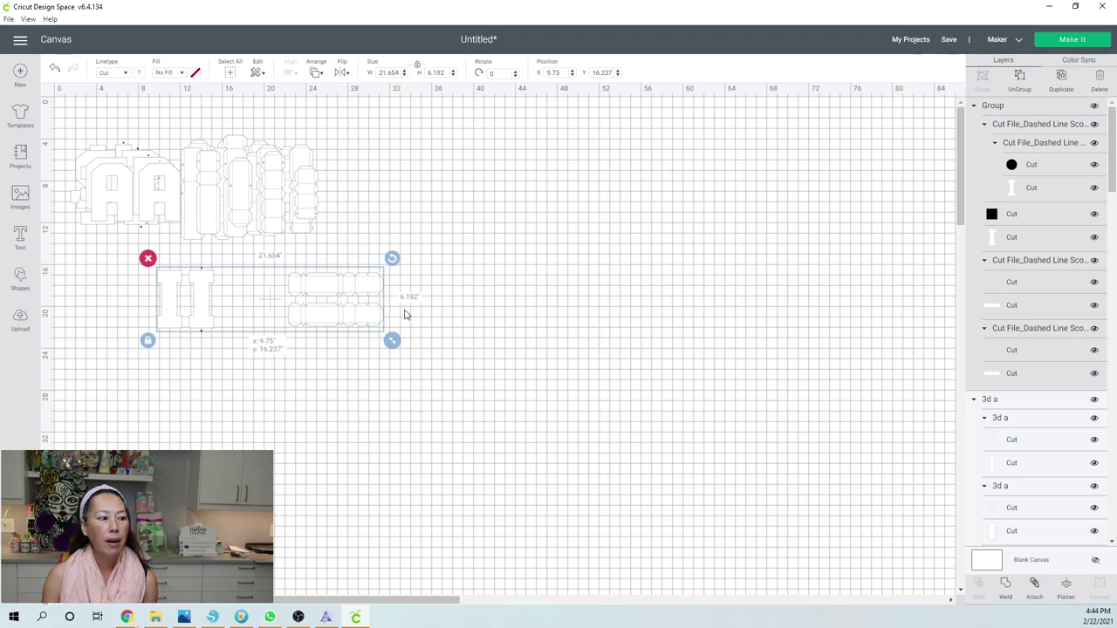
drag(410, 315, 711, 433)
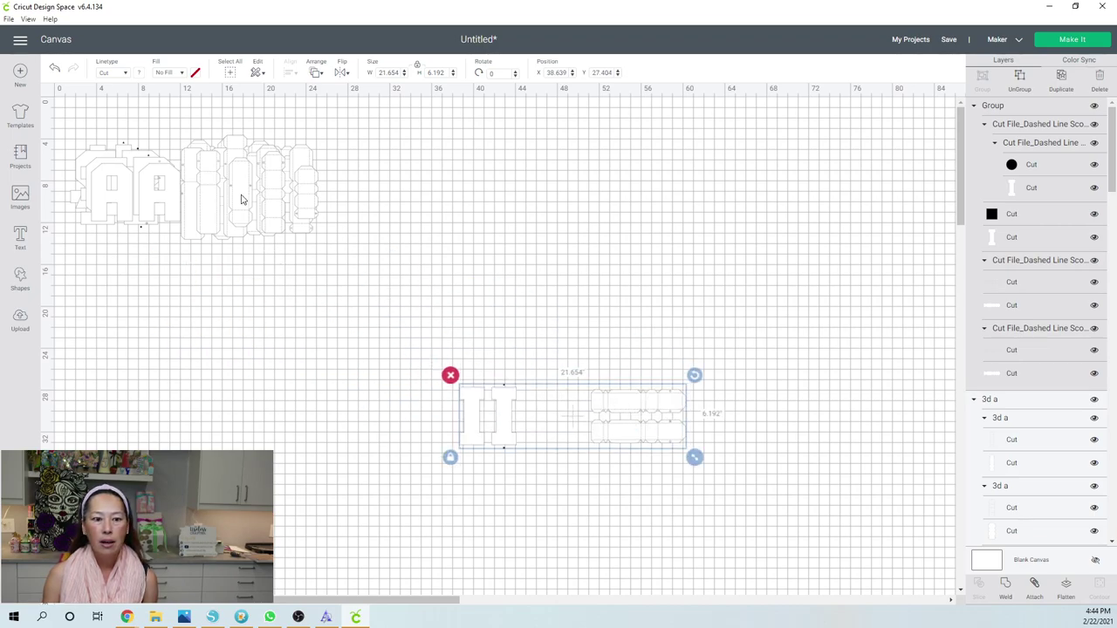
- Move the AA, OD, EE, RR and L letter sets into their own canvas areas
drag(241, 199, 700, 332)
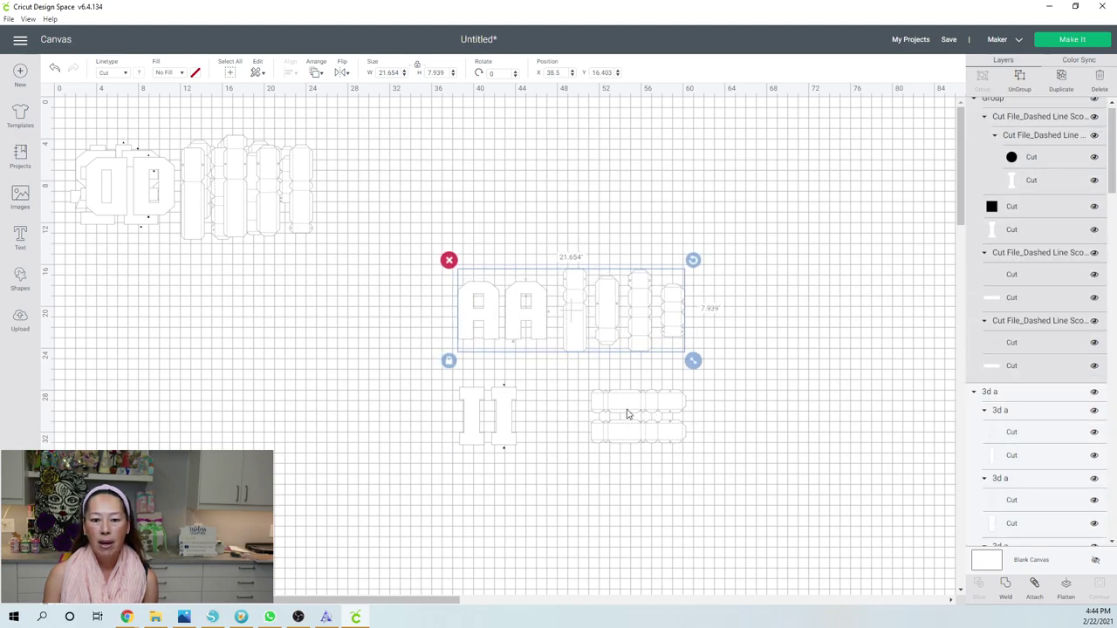
click(623, 412)
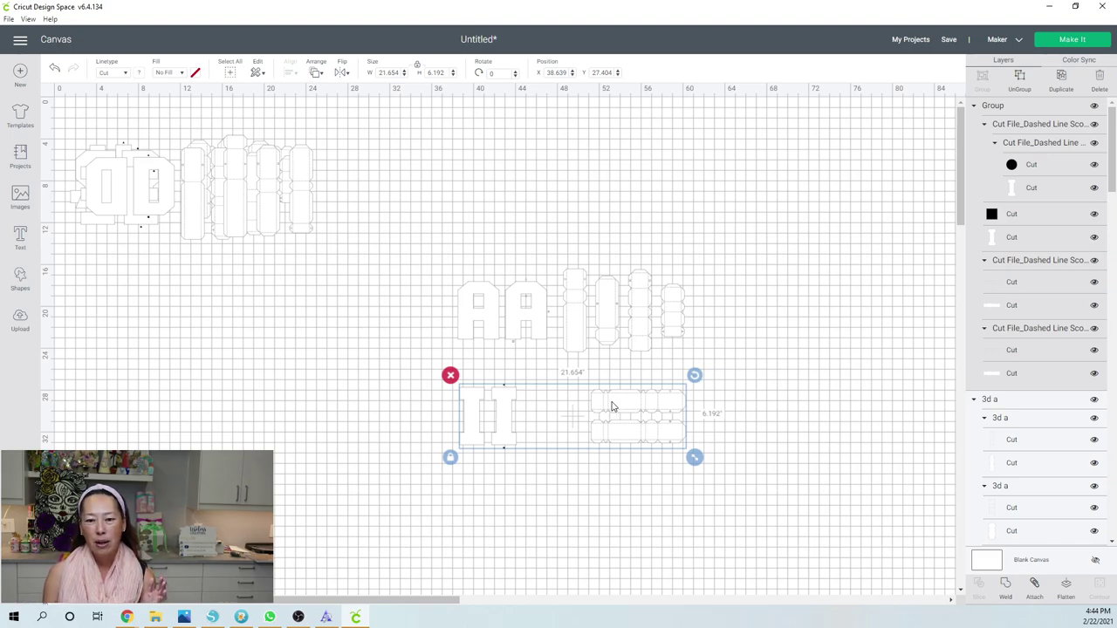
click(135, 191)
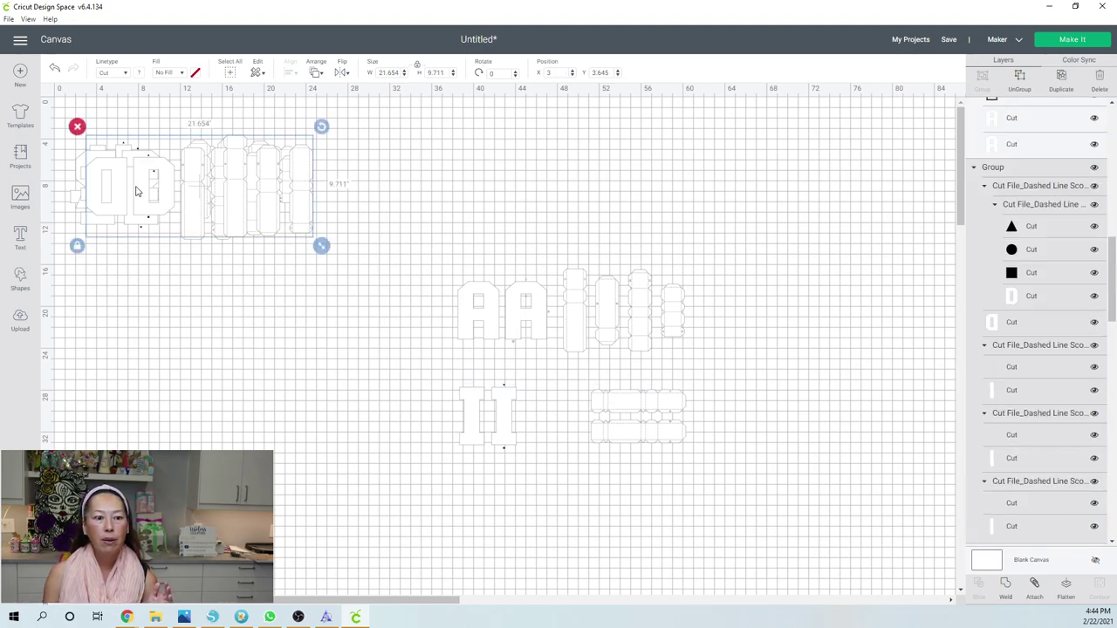
drag(298, 205, 581, 212)
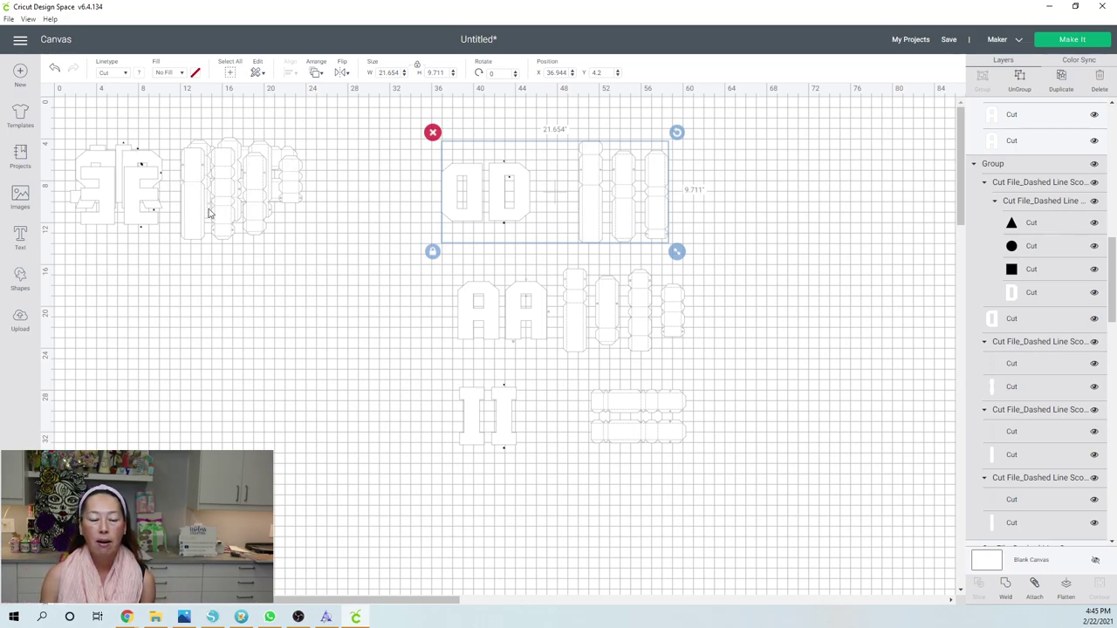
drag(208, 213, 659, 579)
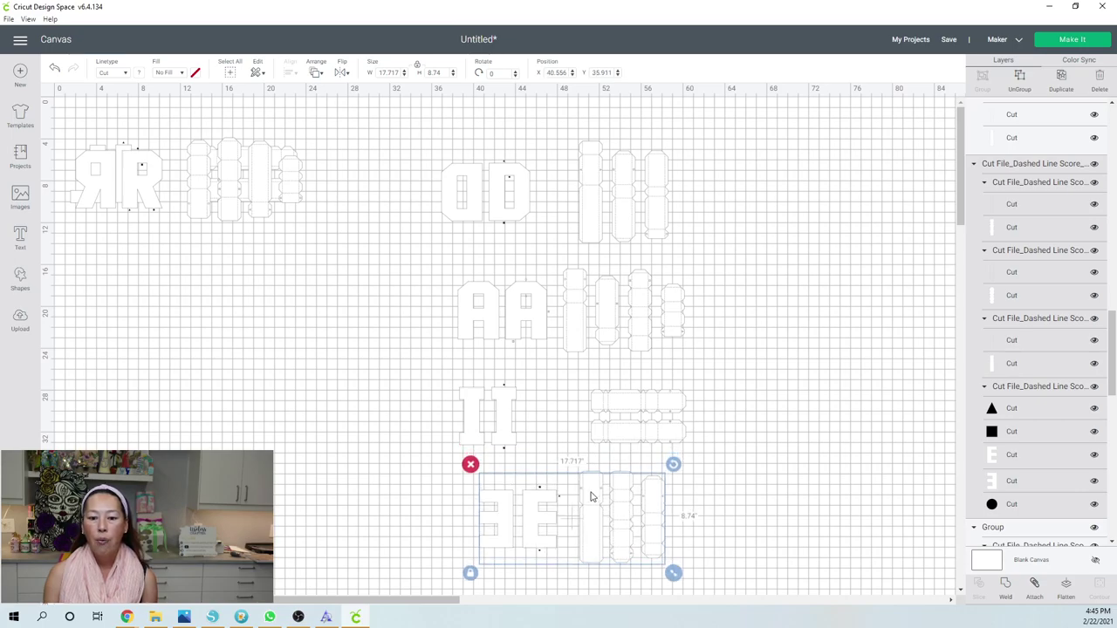
click(218, 184)
drag(225, 183, 269, 294)
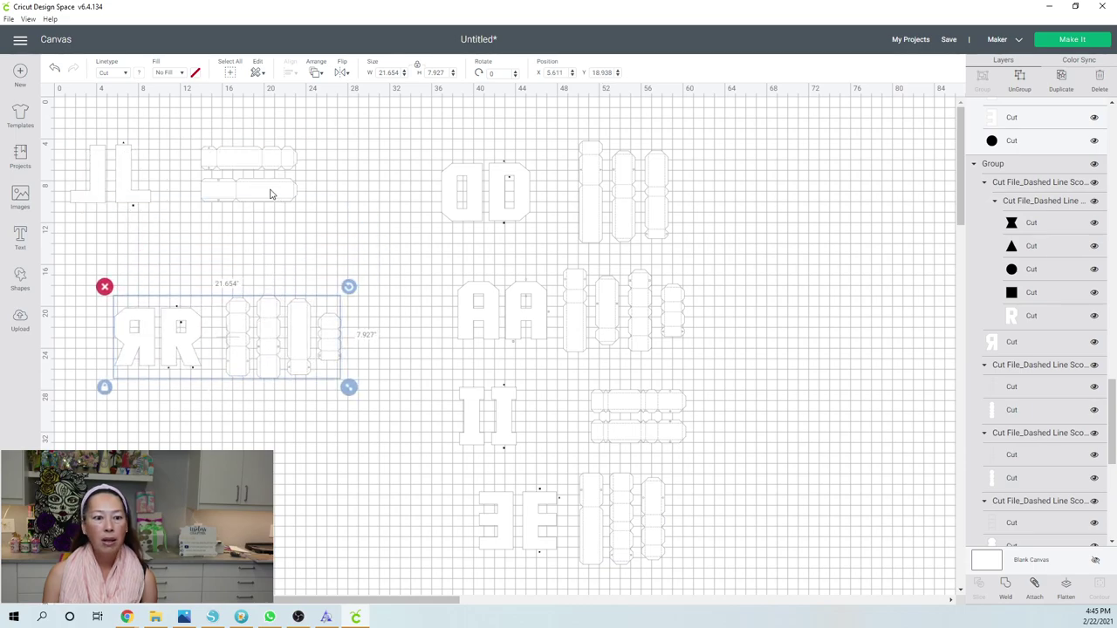
drag(271, 194, 337, 250)
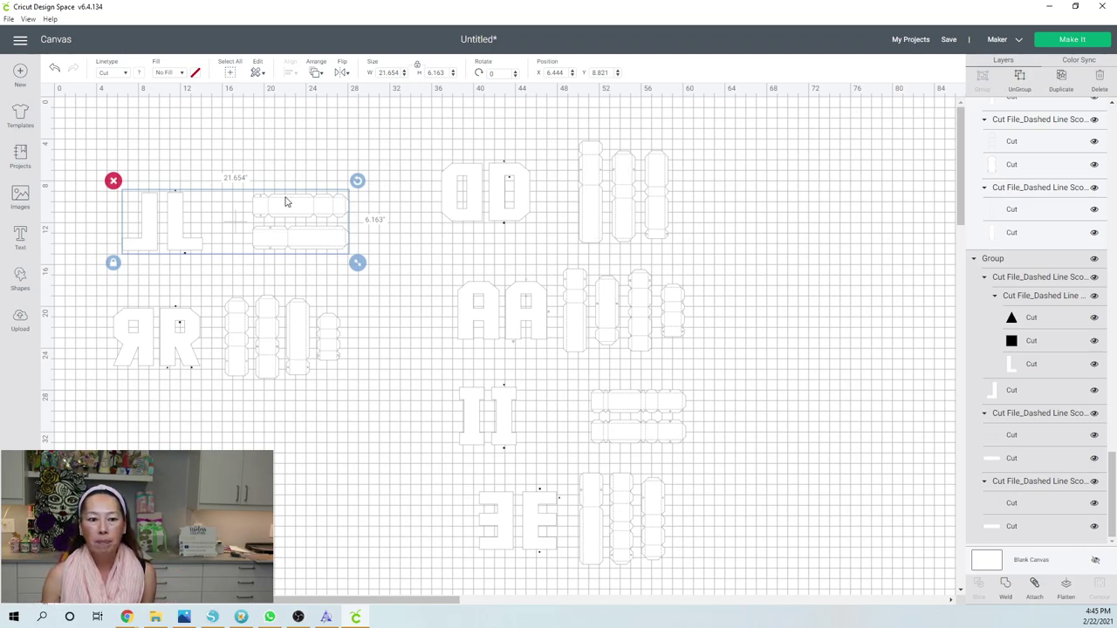
- Undo the accidental deletion of the L group and check the J and L selections
key(Delete)
key(ctrl+z)
drag(259, 169, 381, 241)
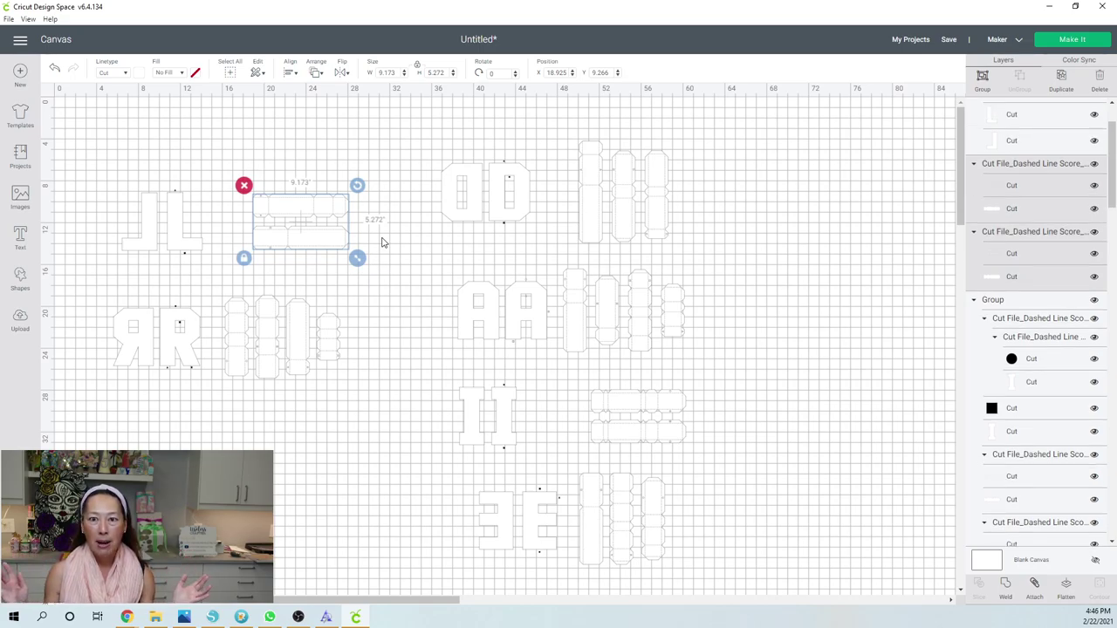
click(302, 166)
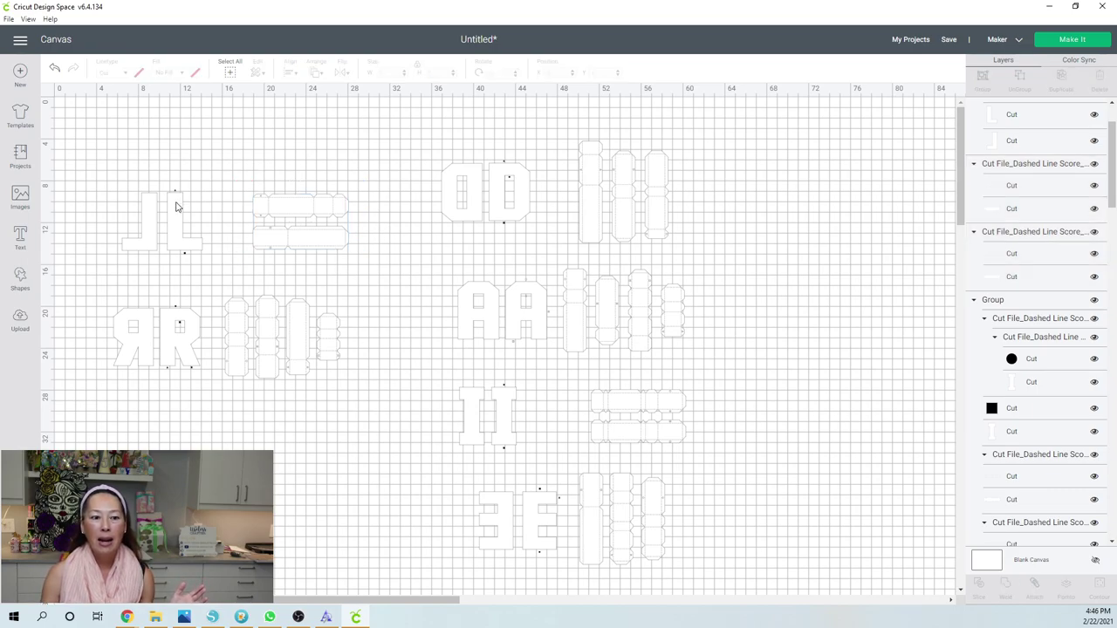
click(176, 206)
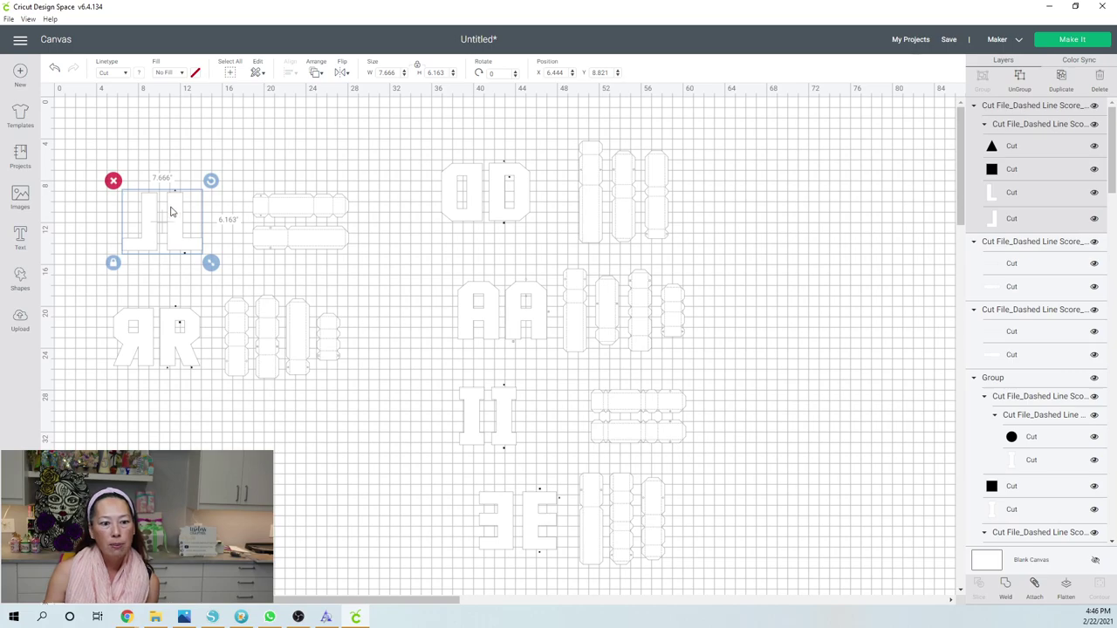
click(487, 175)
- Ungroup the O and A letter sets from their side pieces
click(501, 180)
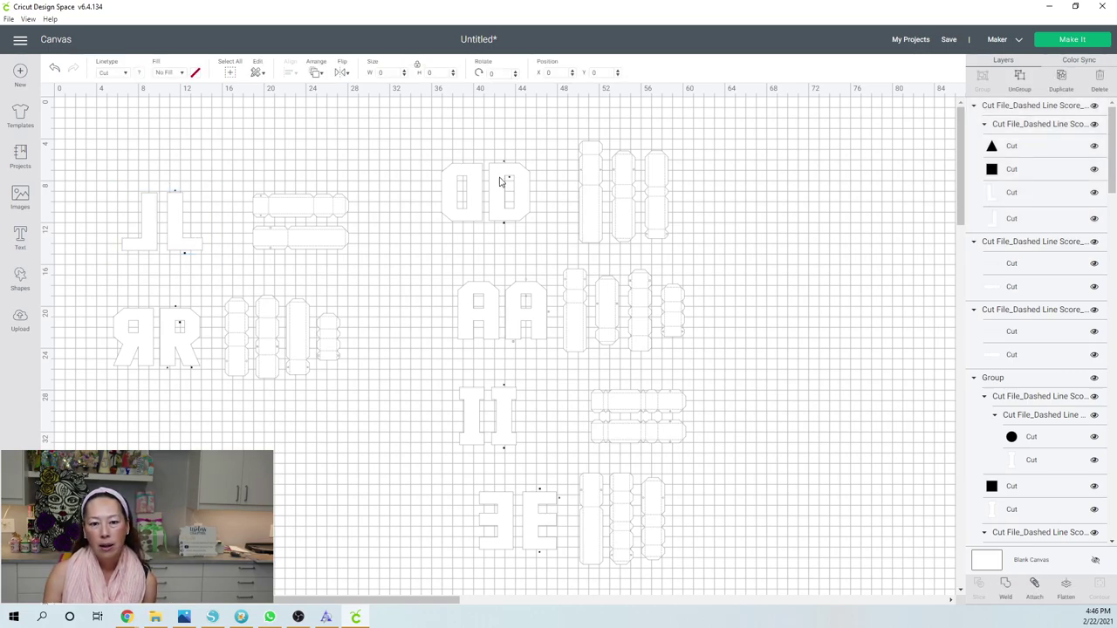
click(1019, 77)
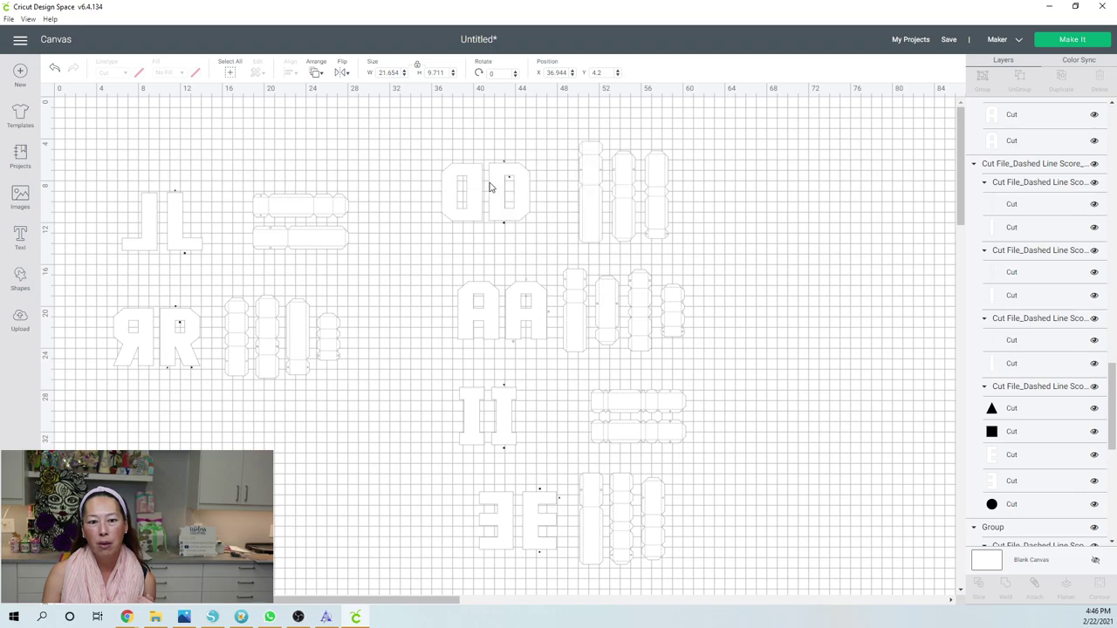
click(490, 188)
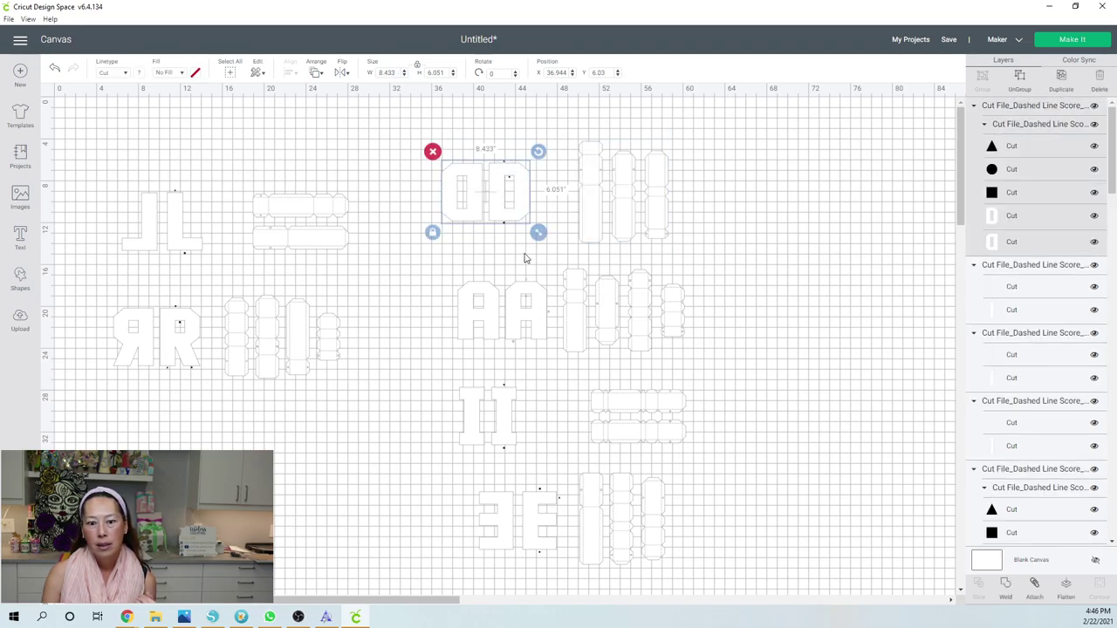
click(525, 306)
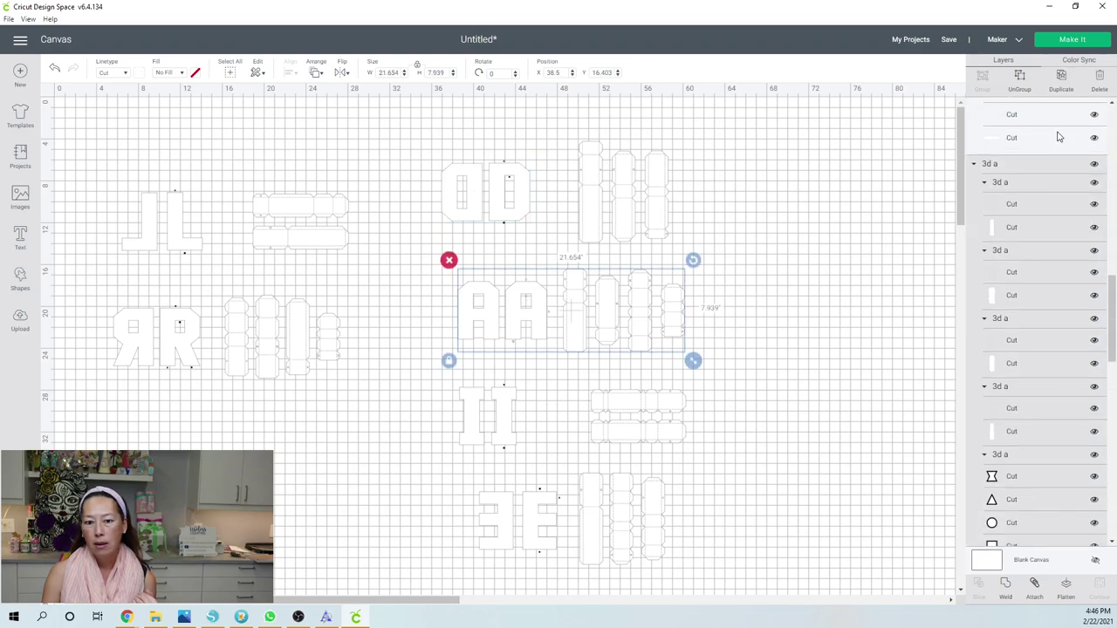
click(1021, 81)
click(550, 316)
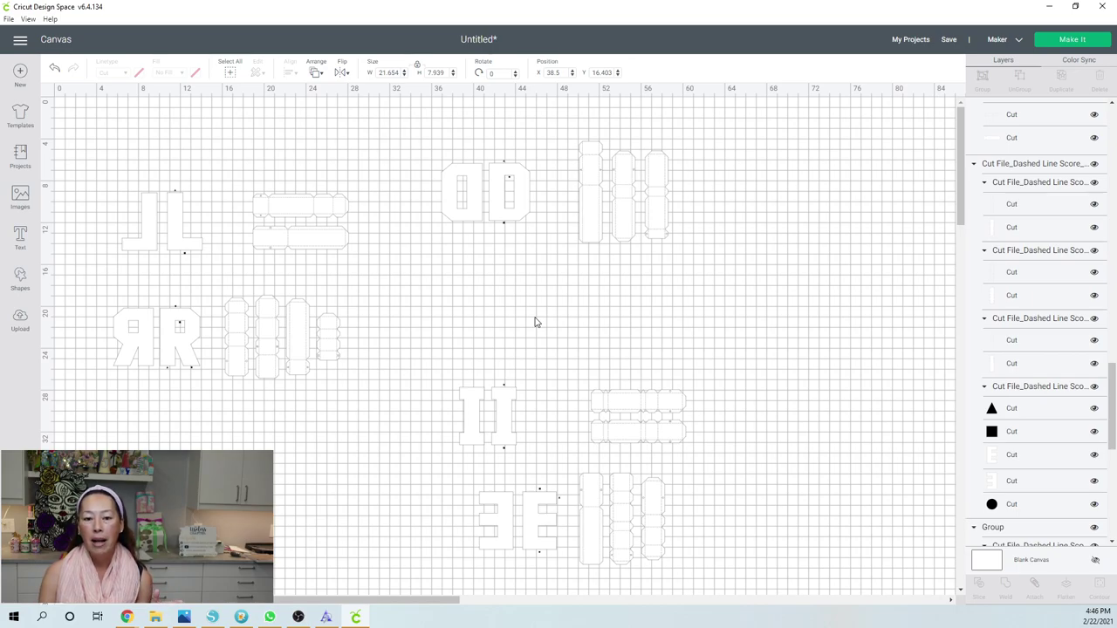
click(526, 324)
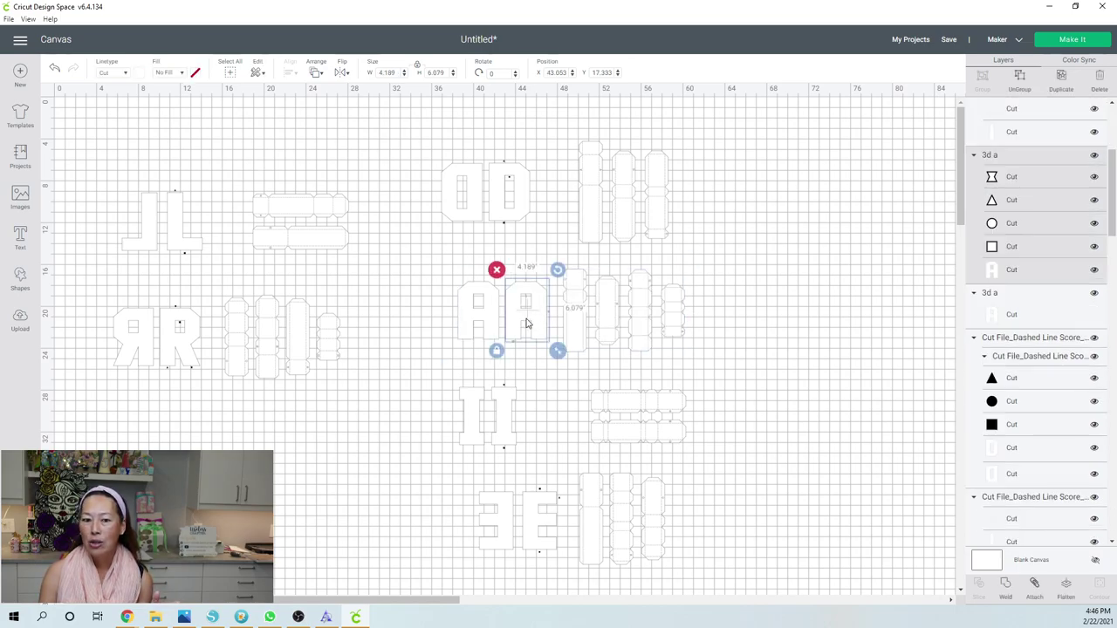
- Restore the R and I letter groups after deleting them by mistake
click(184, 347)
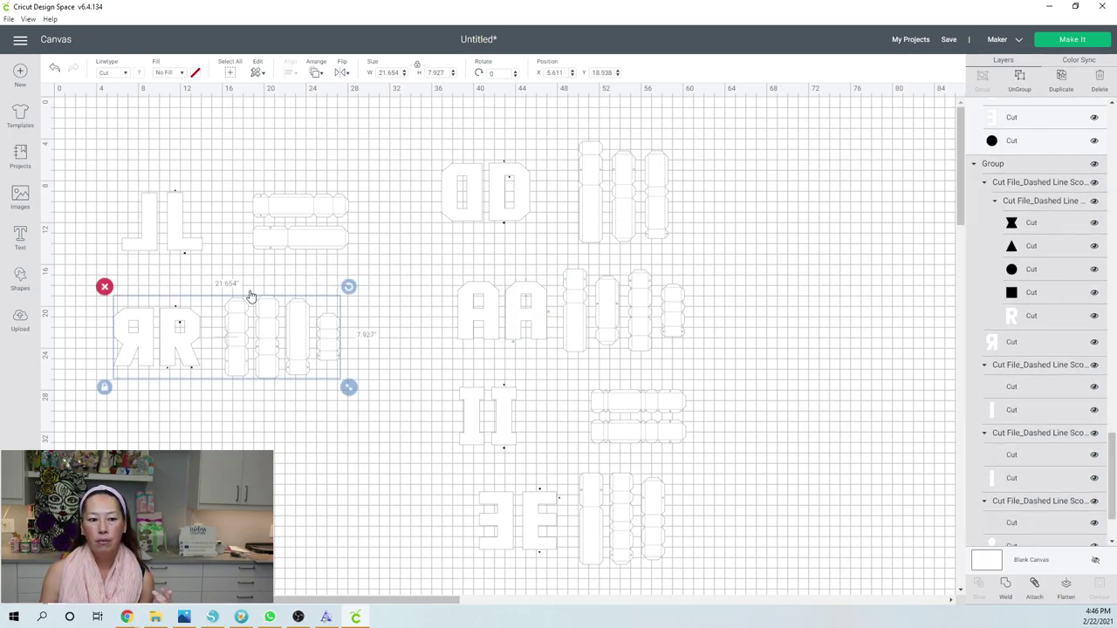
key(Delete)
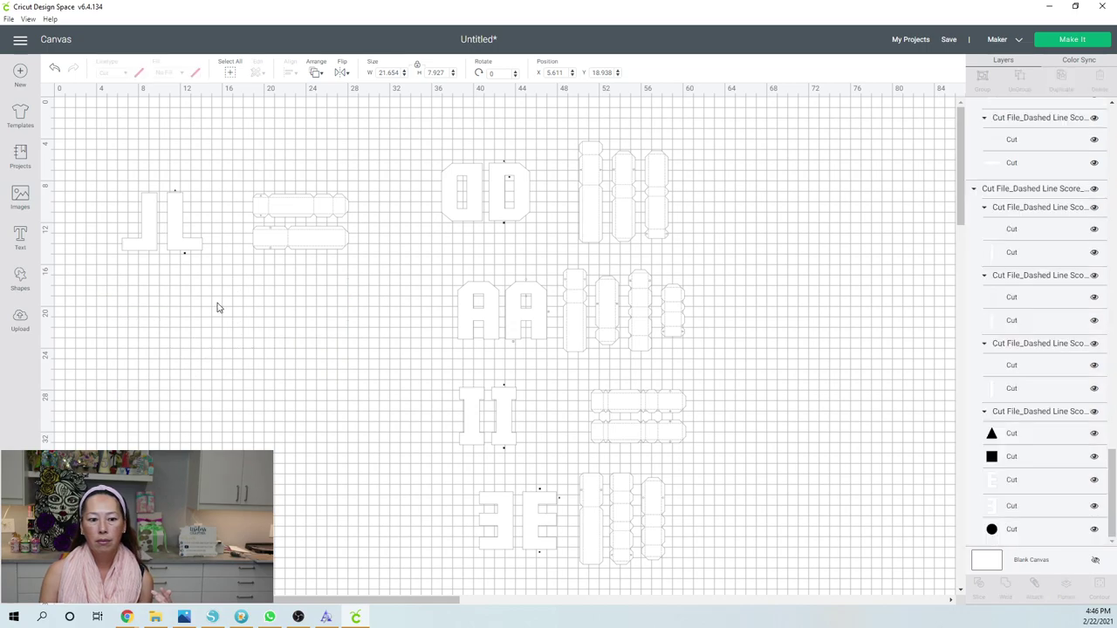
key(ctrl+z)
click(180, 354)
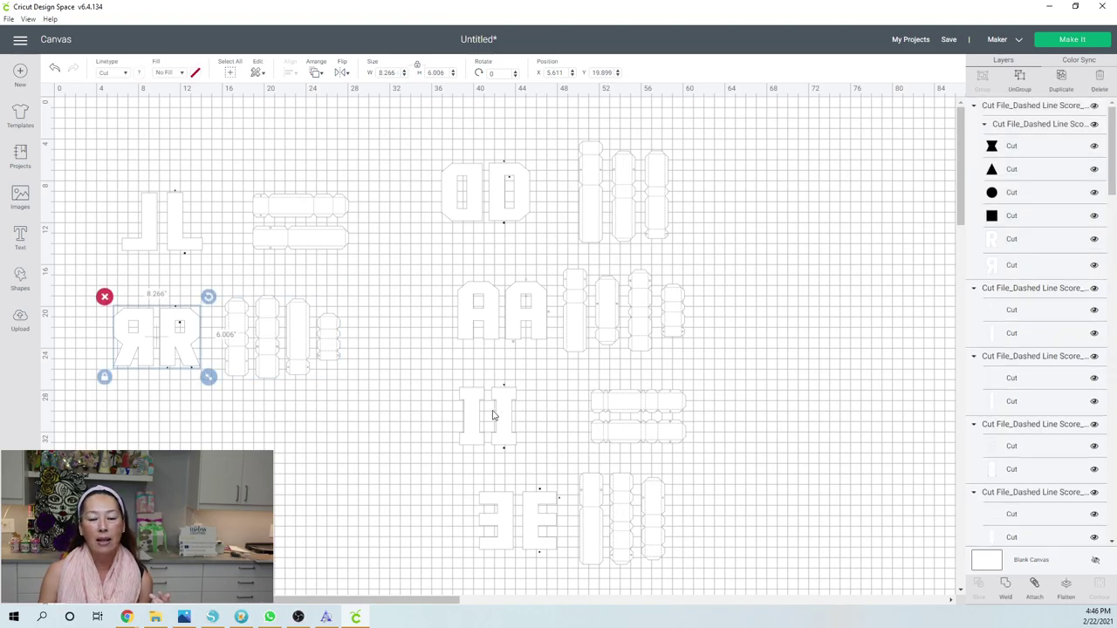
click(492, 412)
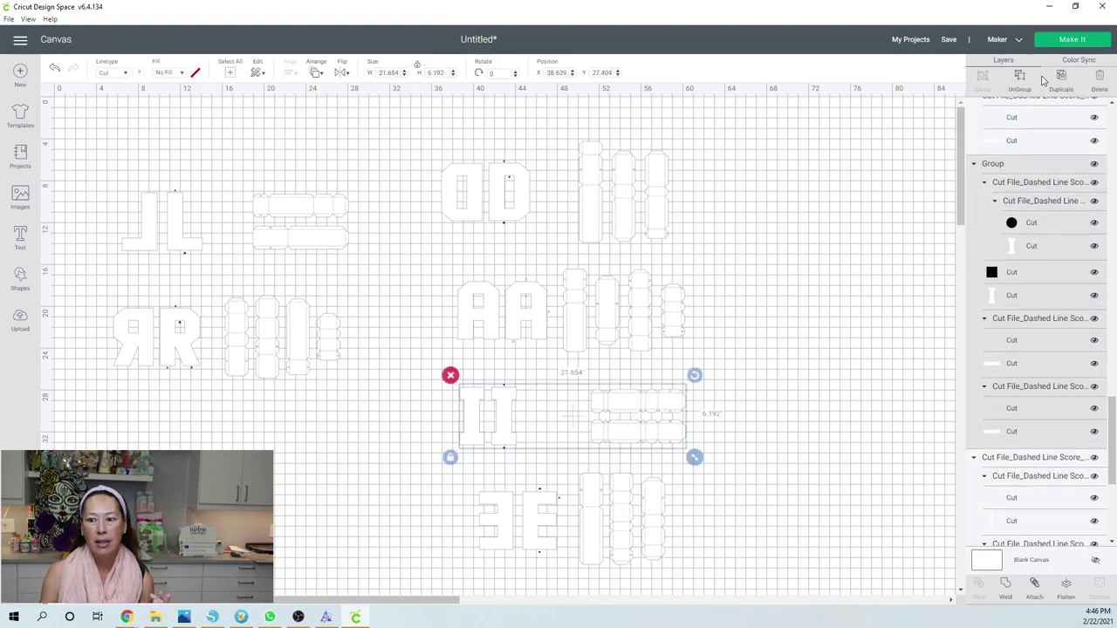
key(Delete)
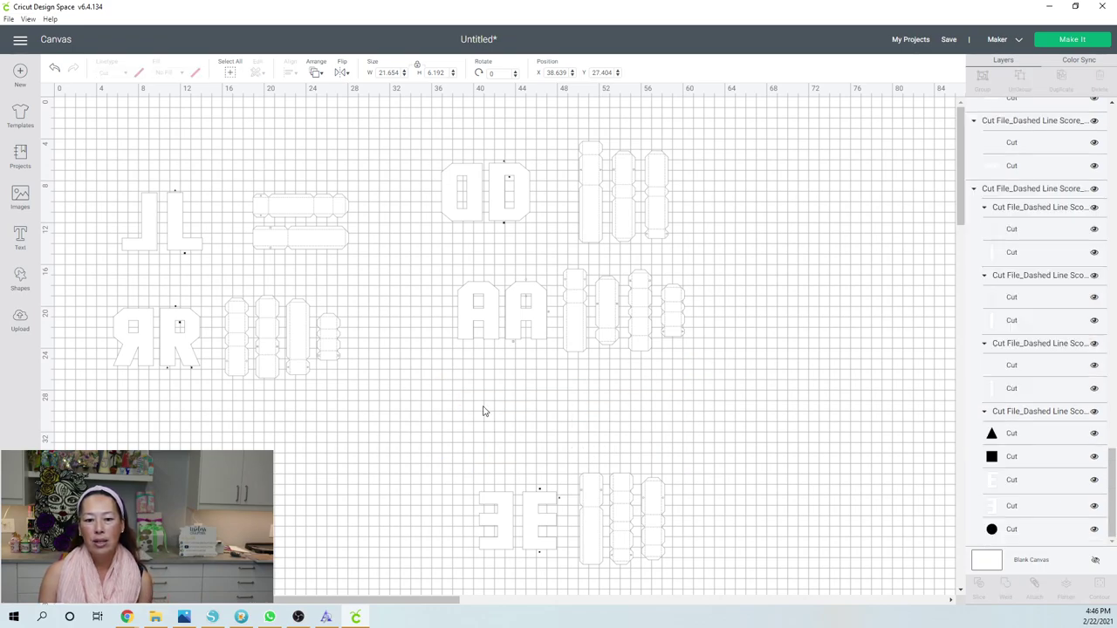
key(ctrl+z)
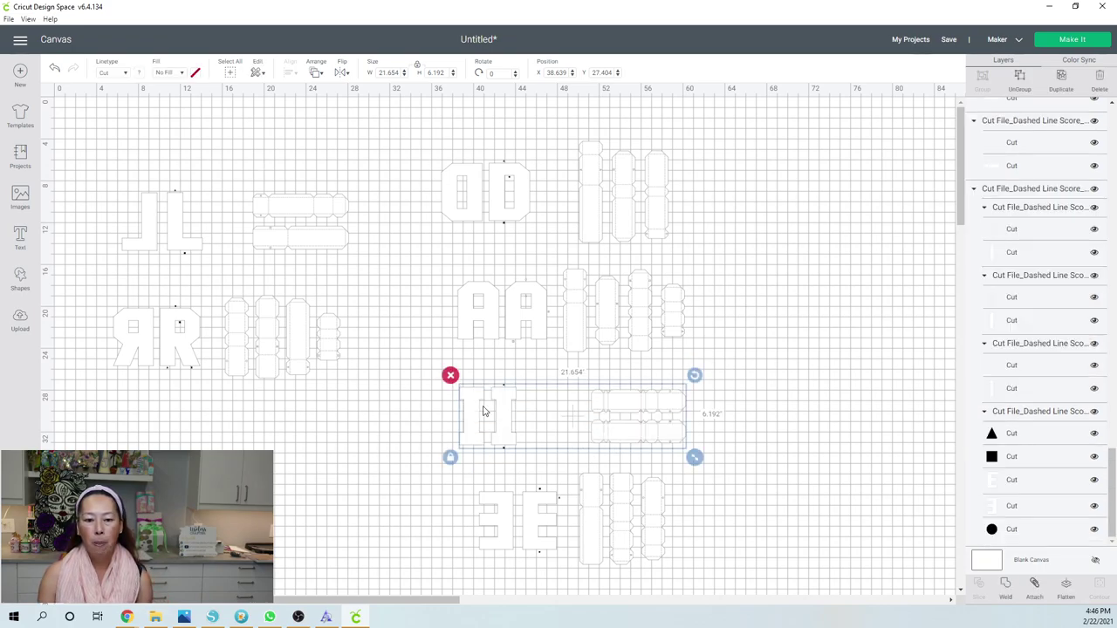
click(484, 411)
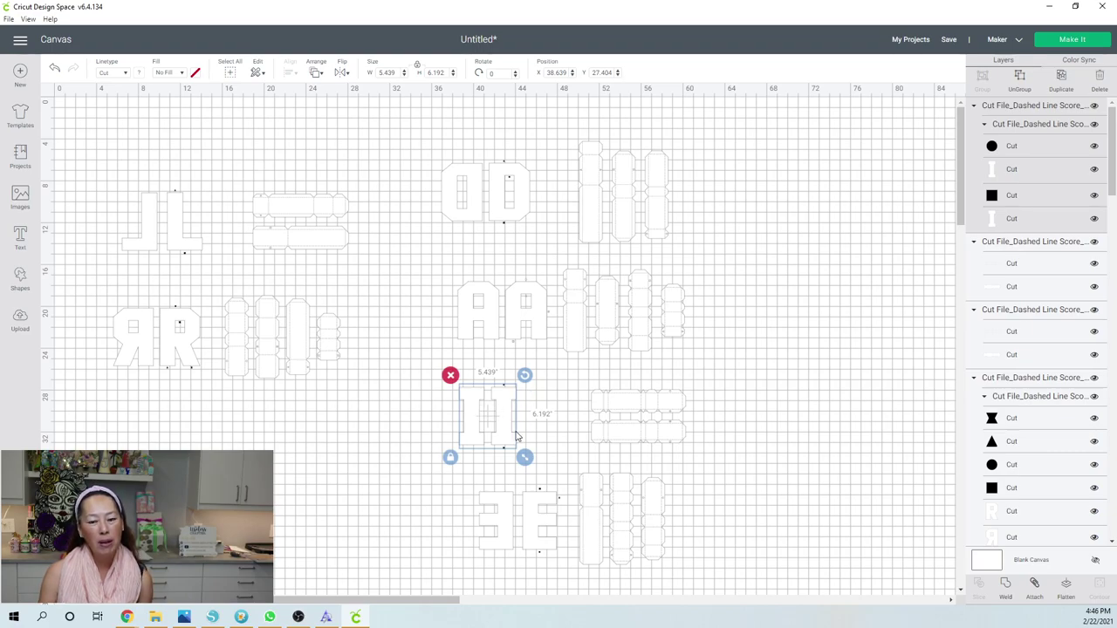
click(523, 537)
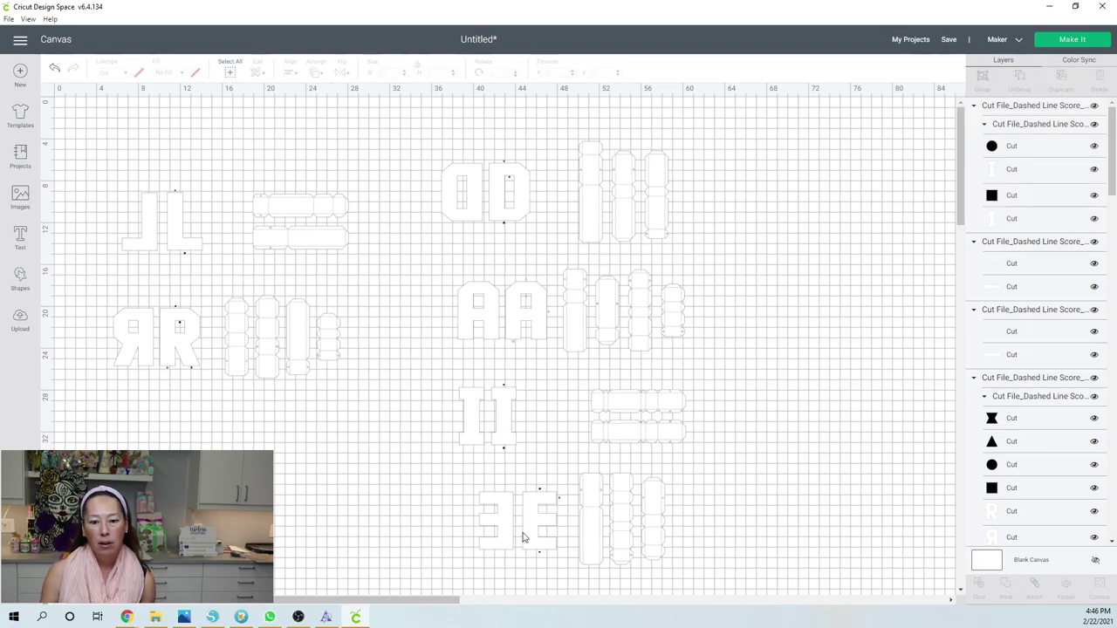
- Ungroup the E letter set and select its side strips one by one
click(584, 535)
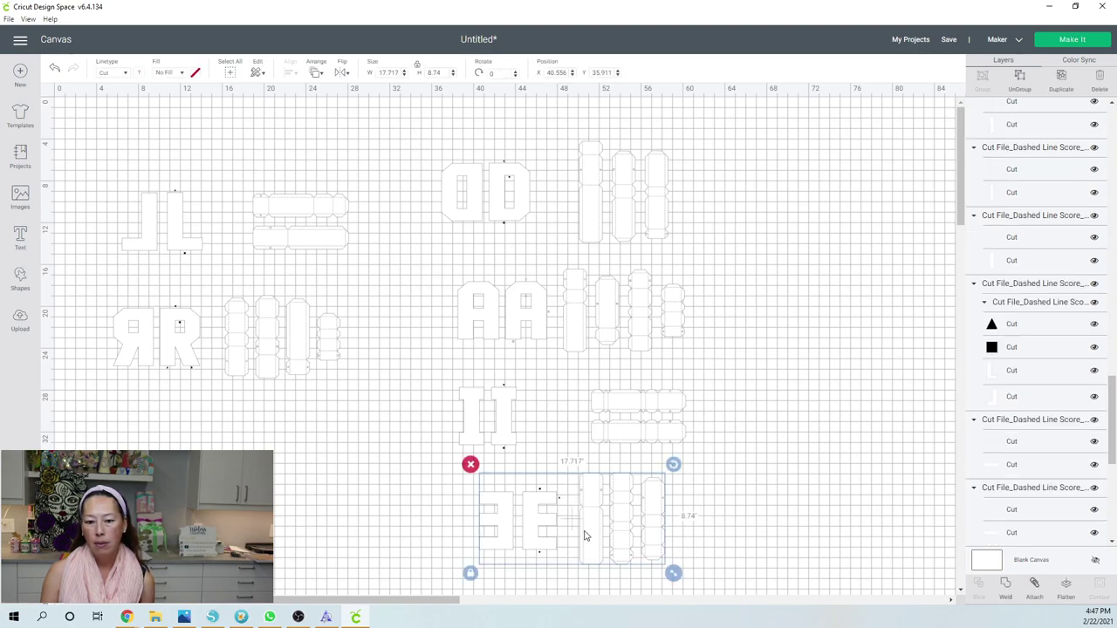
click(1021, 79)
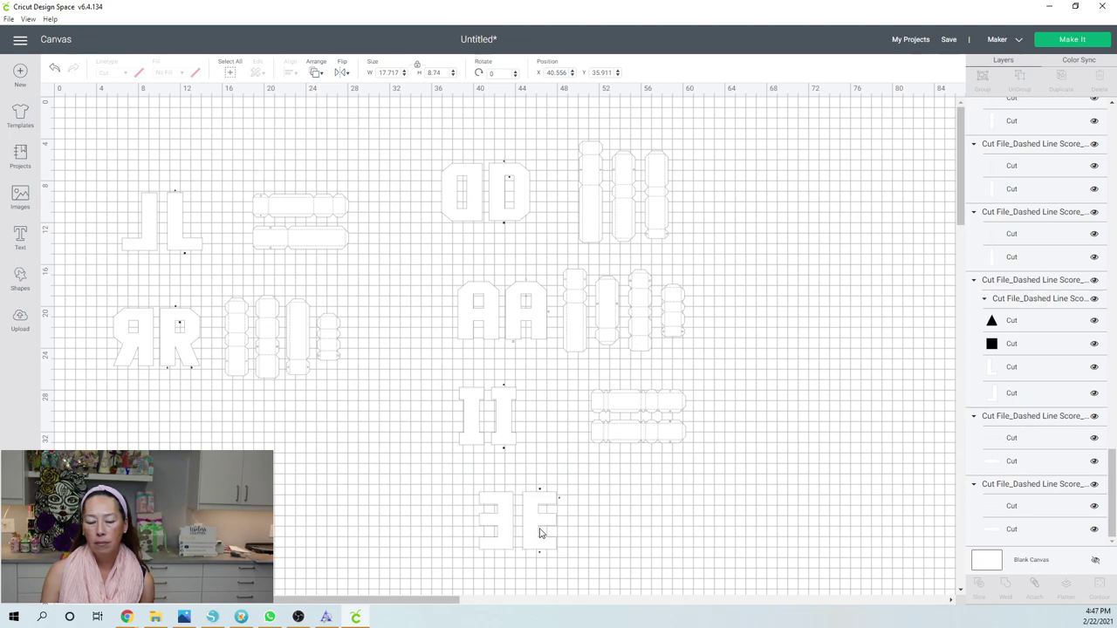
click(539, 534)
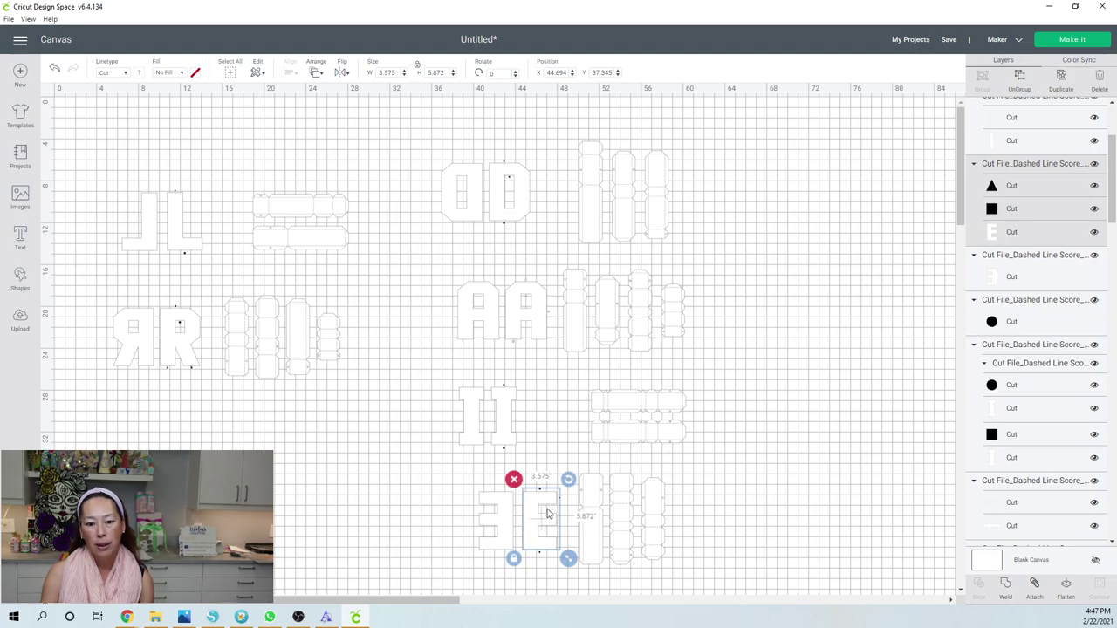
click(594, 545)
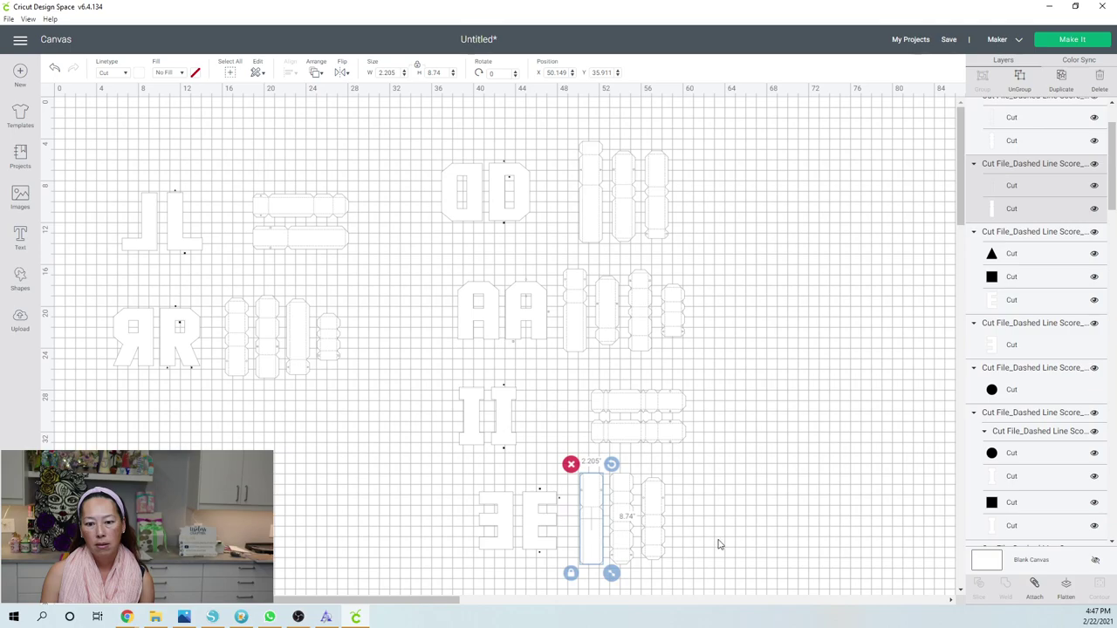
click(632, 548)
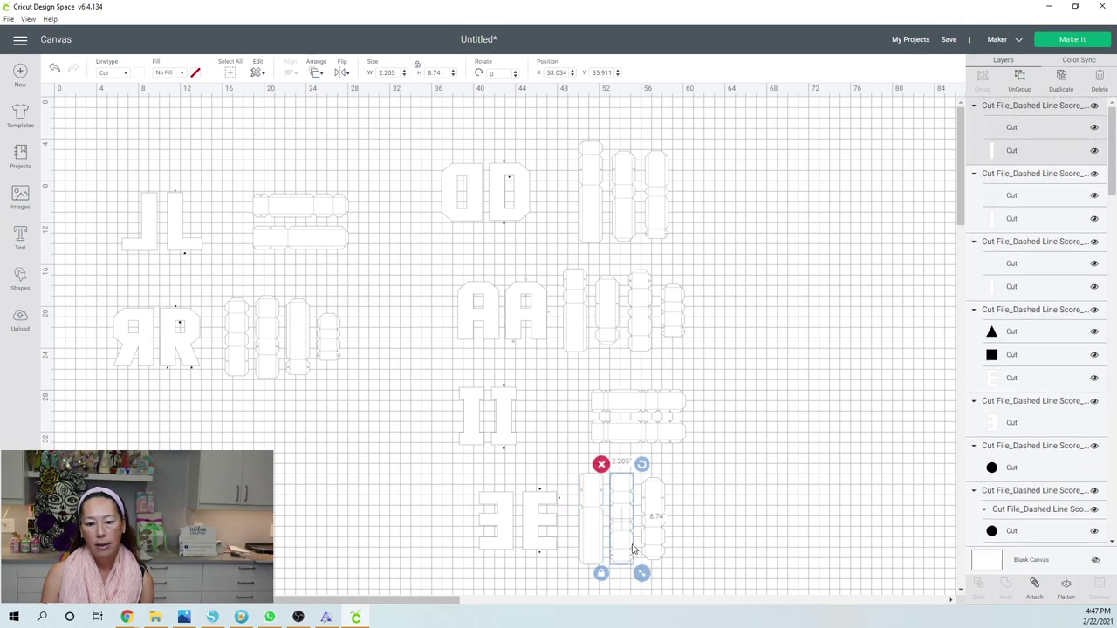
click(653, 546)
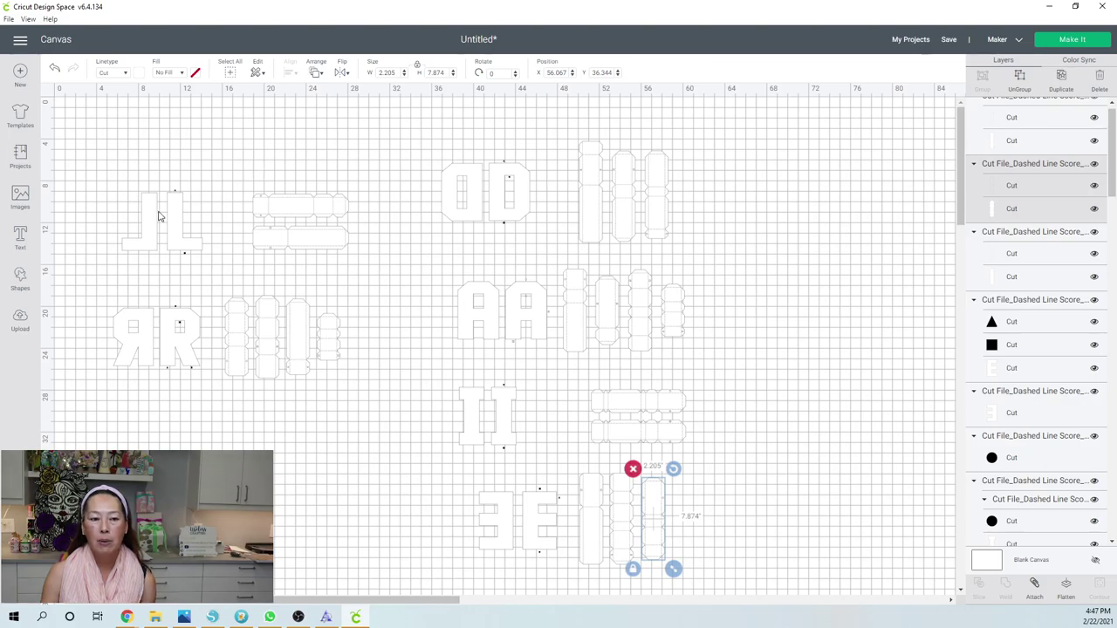
- Rotate the horizontal side strips beside the J by 90°
drag(342, 277, 234, 175)
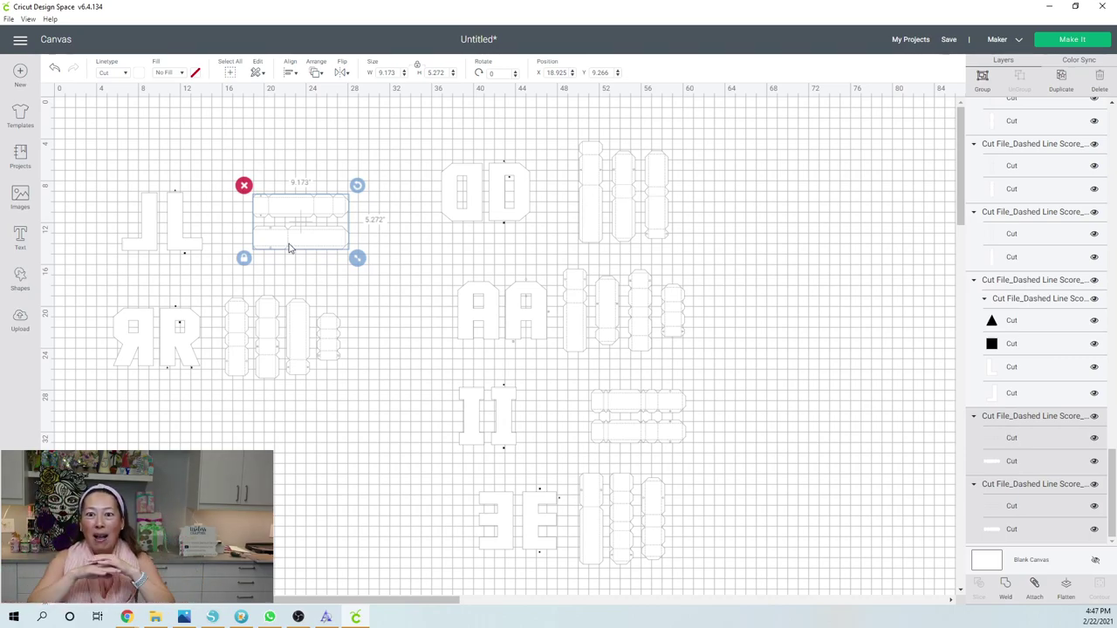
click(491, 74)
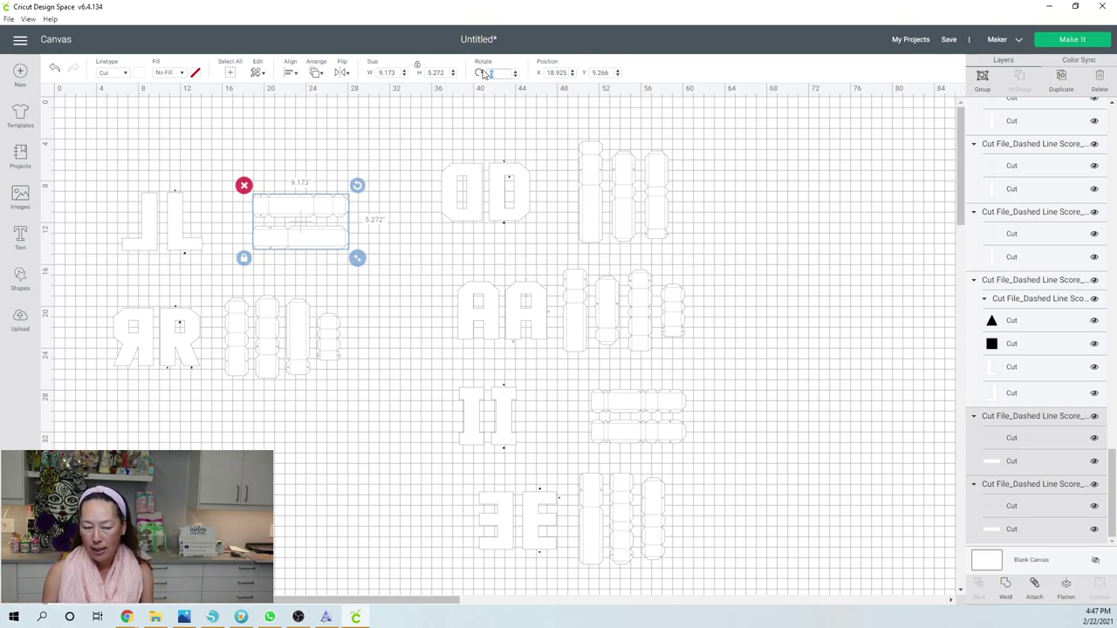
key(Return)
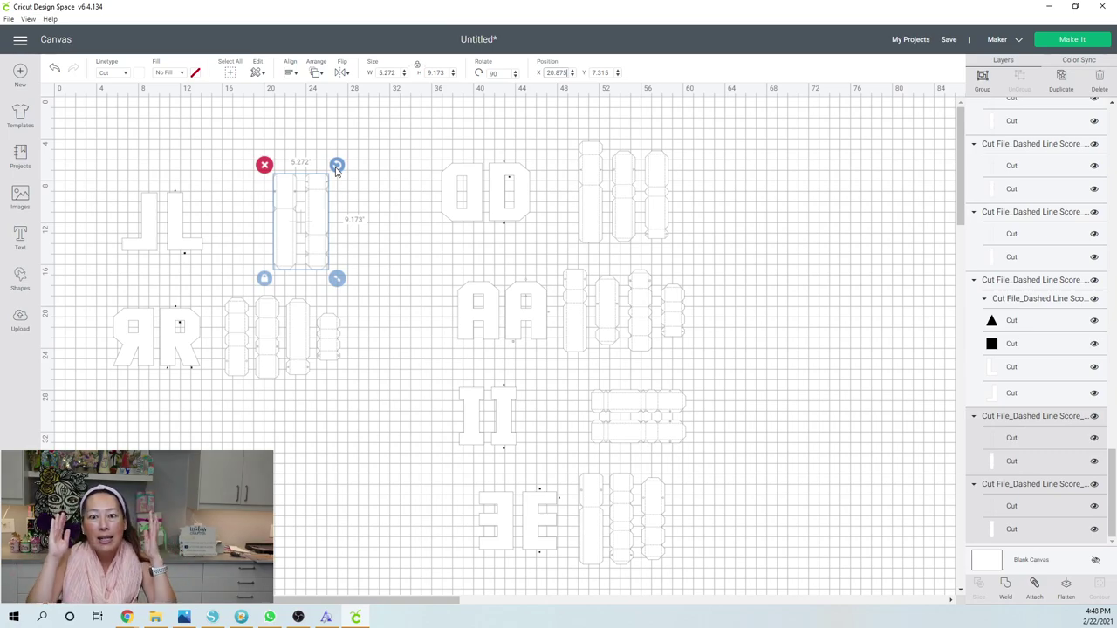
- Rotate both side strips beside the I by 90° so they stand upright
click(779, 270)
click(631, 431)
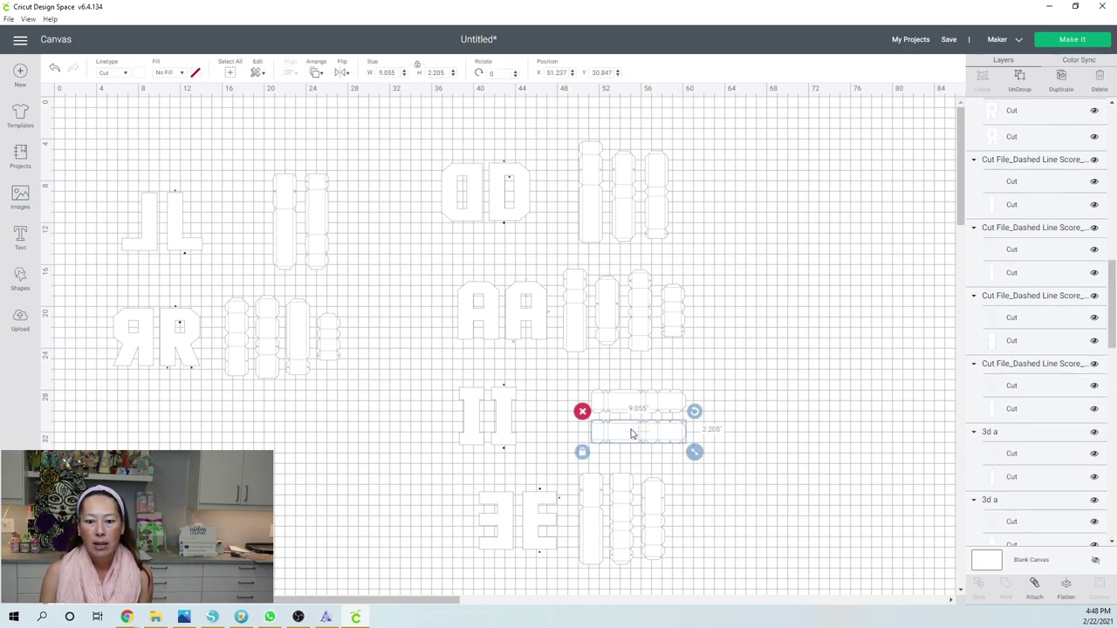
drag(743, 442, 603, 403)
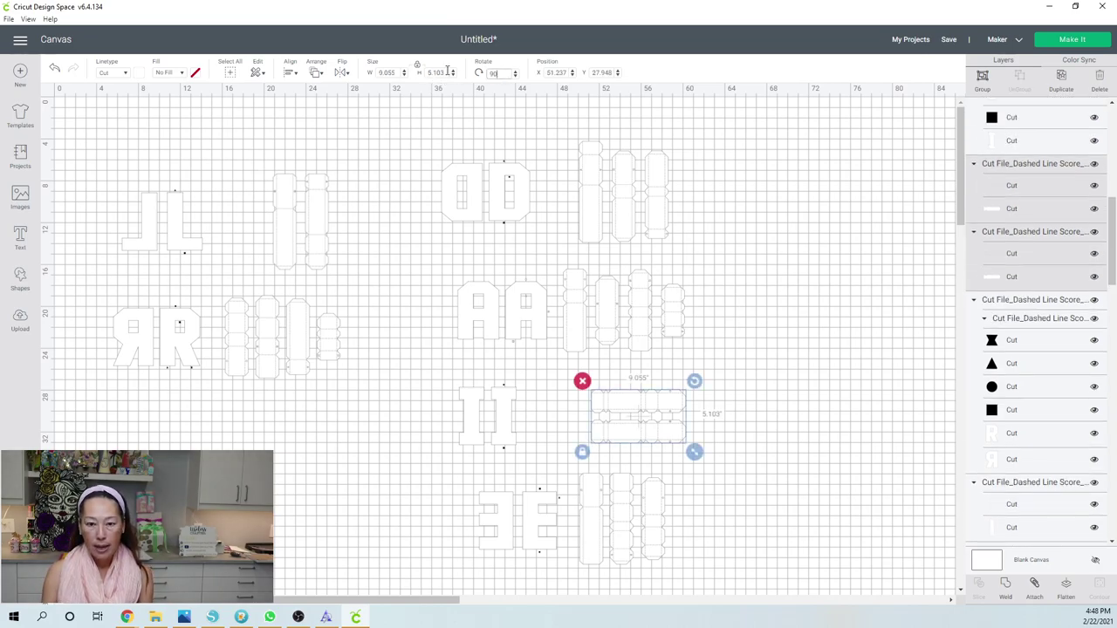
text(90)
key(Return)
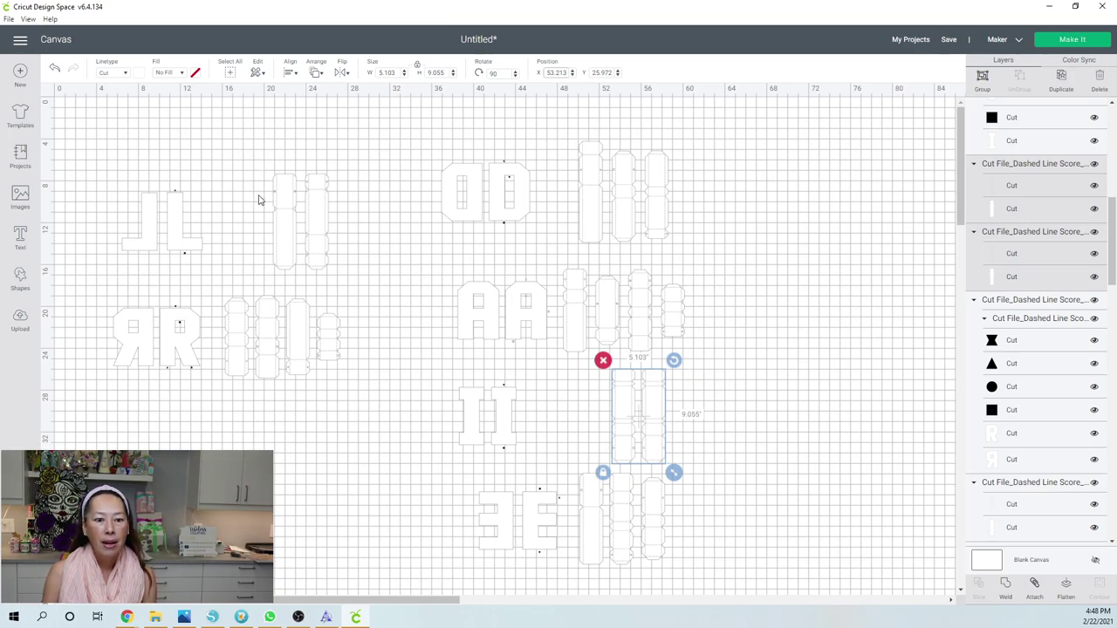
- Inspect the upright strips beside the J and the side pieces beside the O letters
click(345, 231)
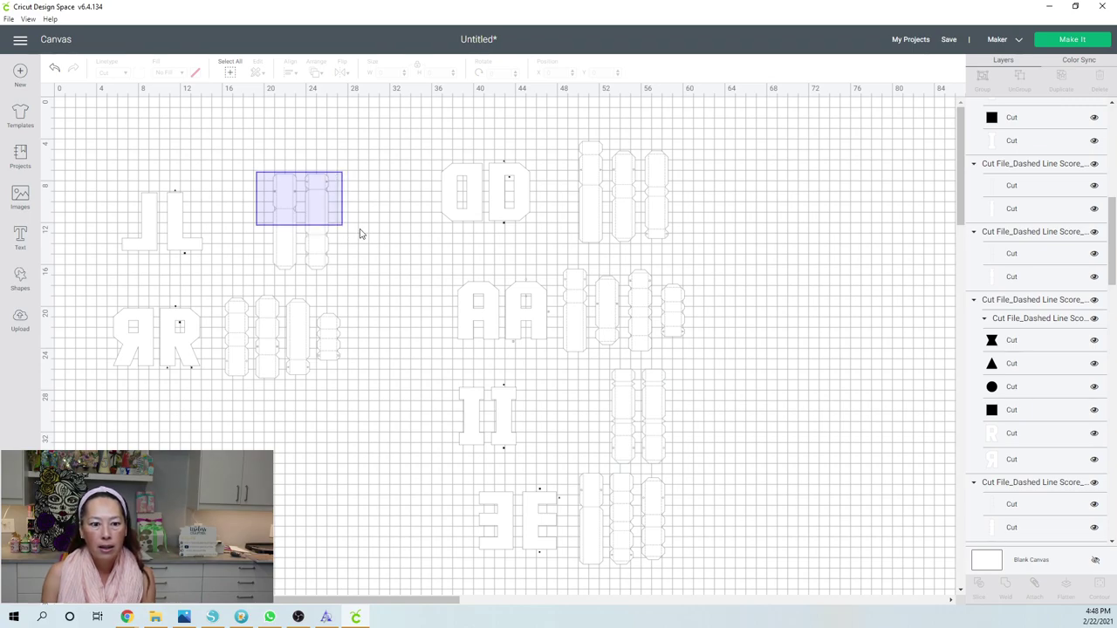
click(297, 273)
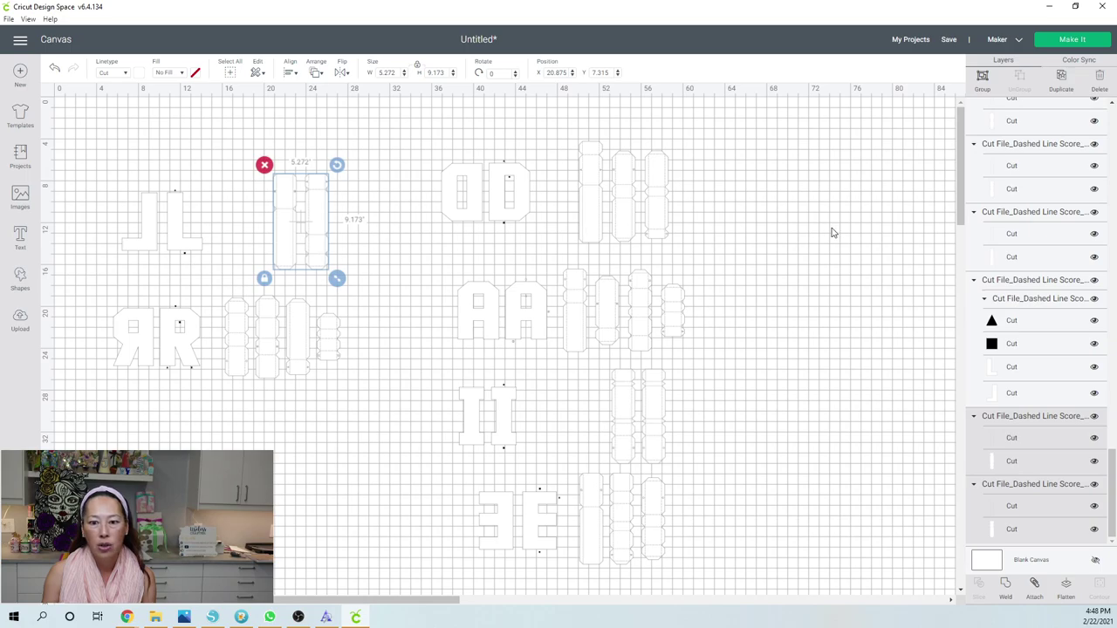
click(786, 227)
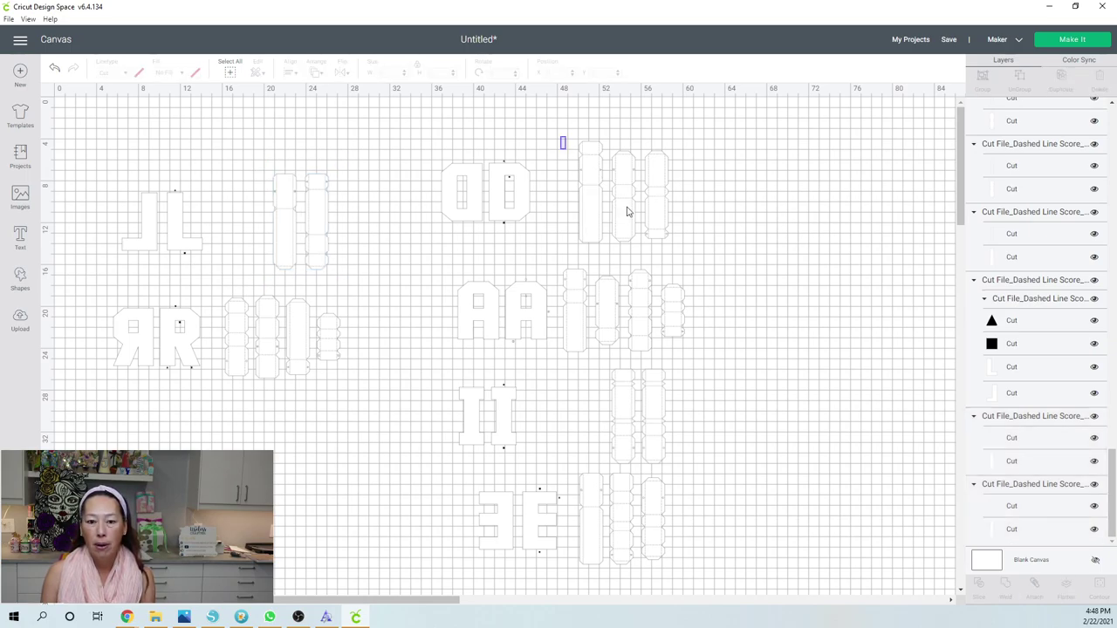
drag(561, 137, 716, 235)
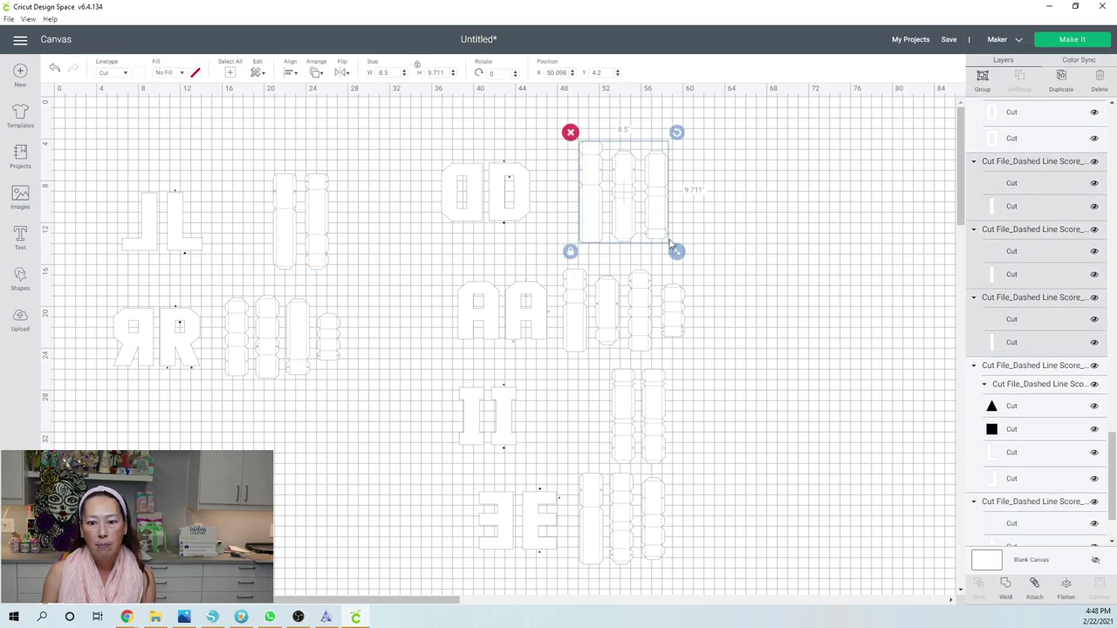
click(318, 75)
click(738, 181)
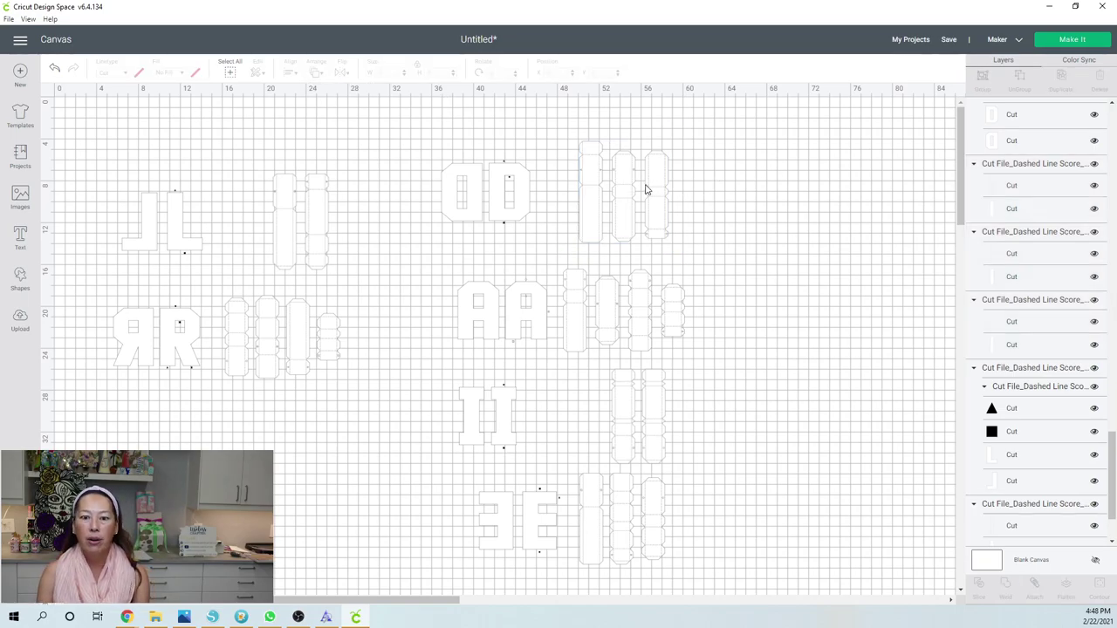
- Compare each set's side-piece height and select the OD set, tallest at 9.711 in
click(593, 197)
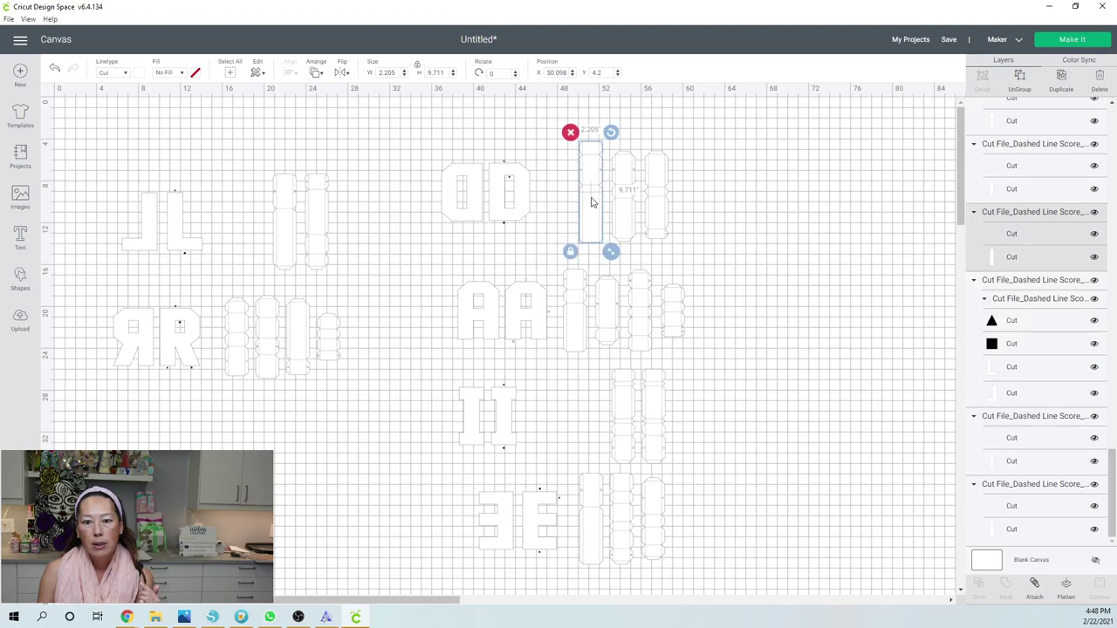
click(281, 230)
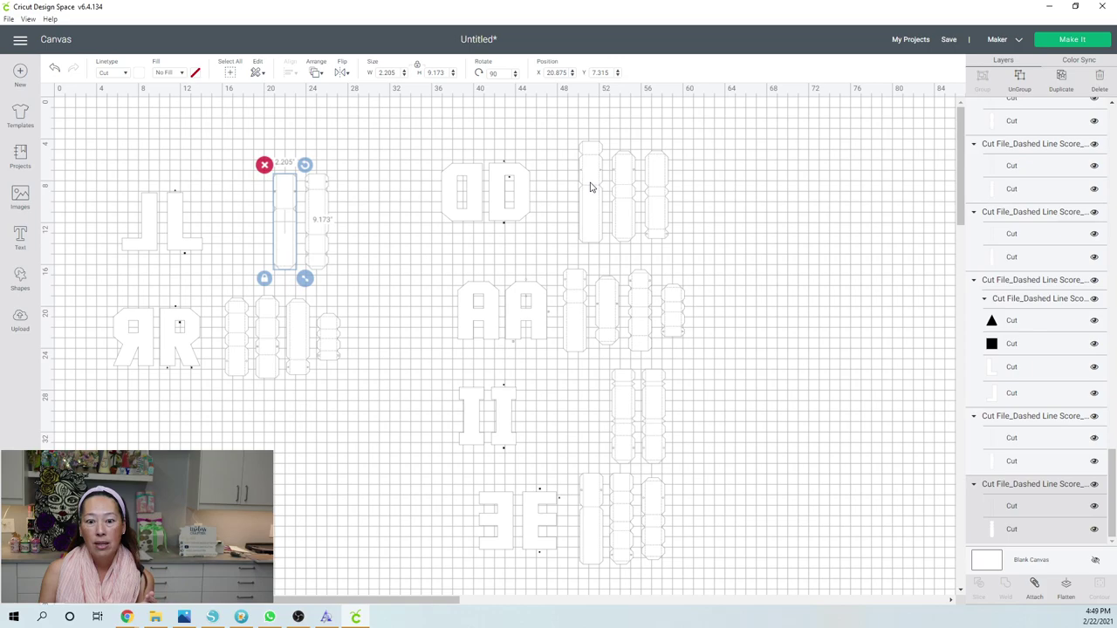
click(266, 330)
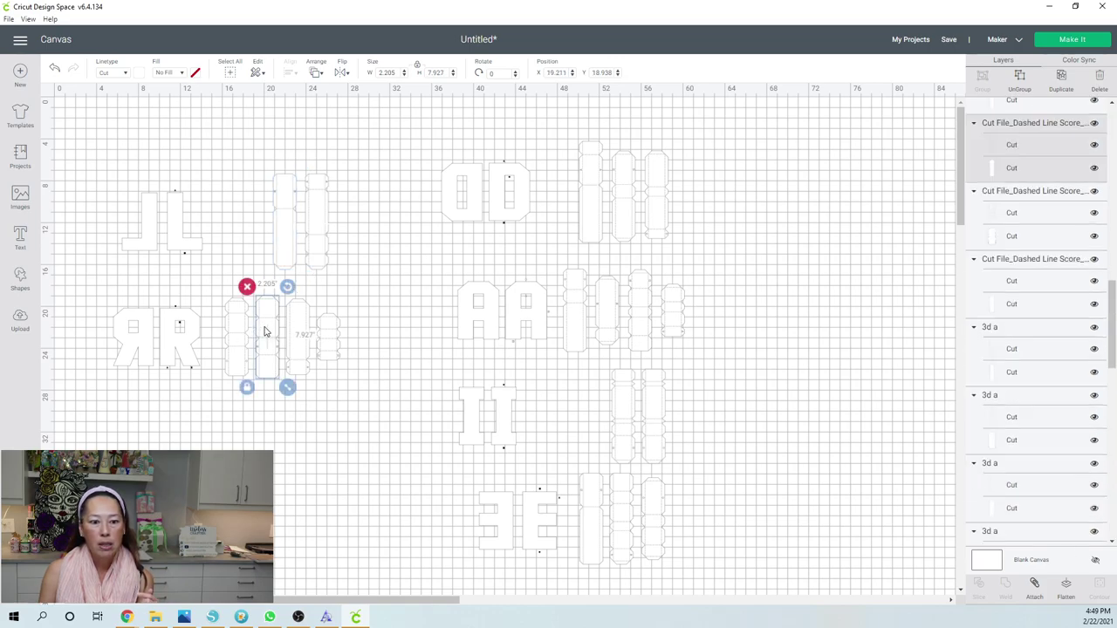
click(574, 318)
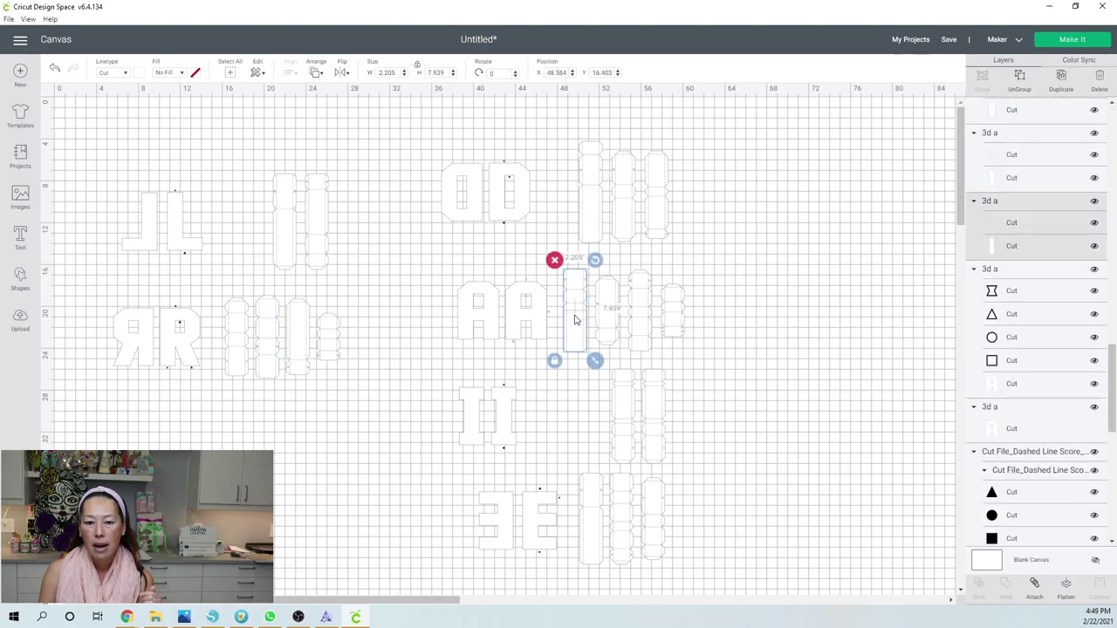
click(599, 210)
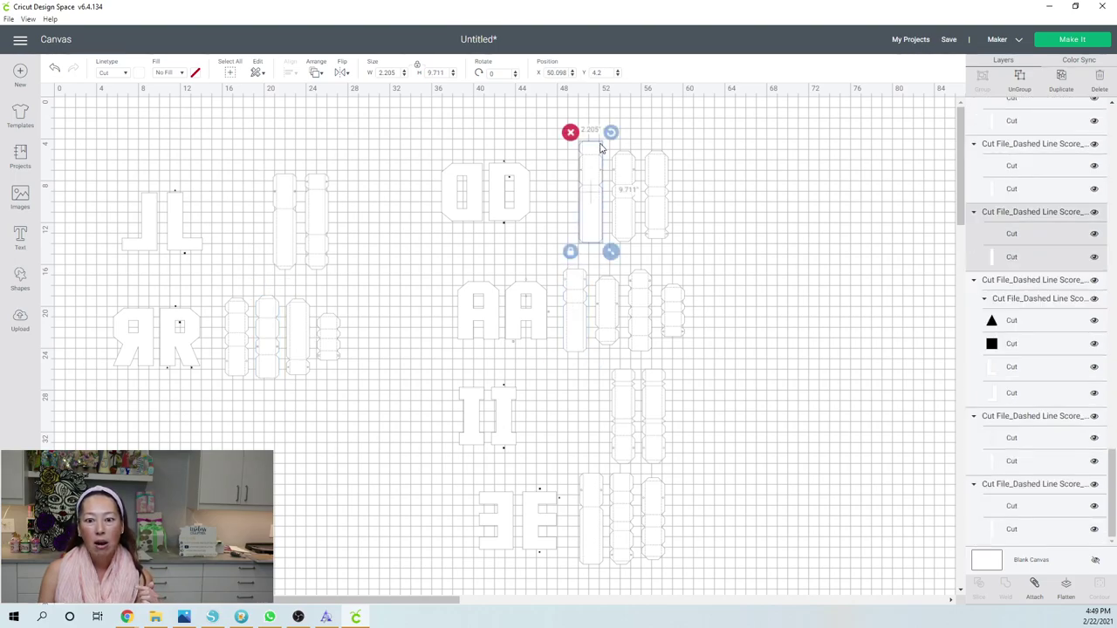
click(628, 399)
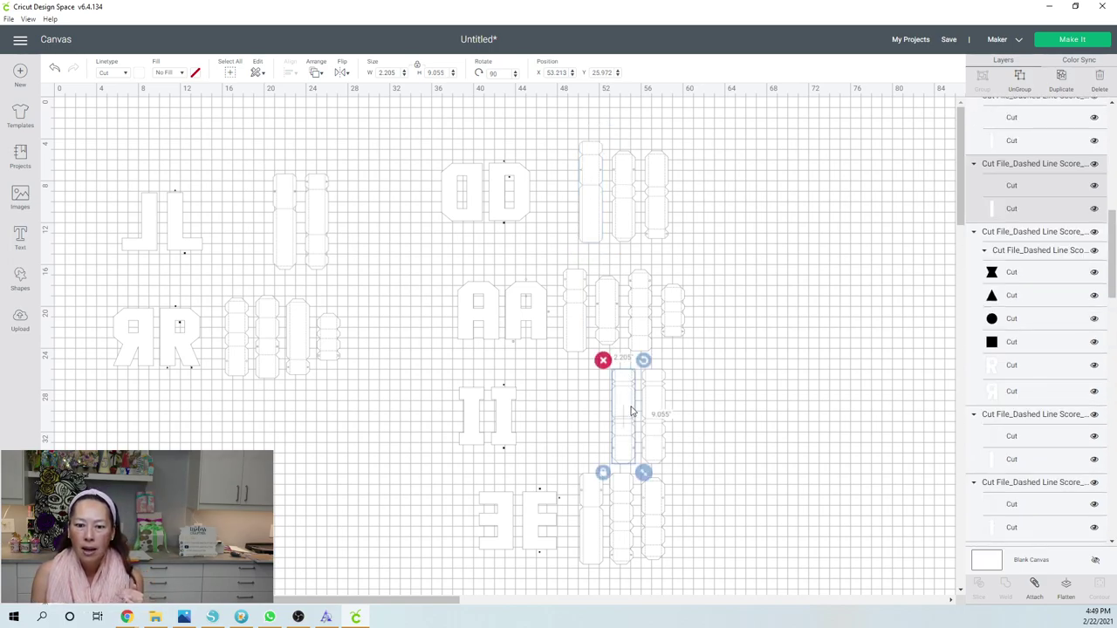
click(590, 527)
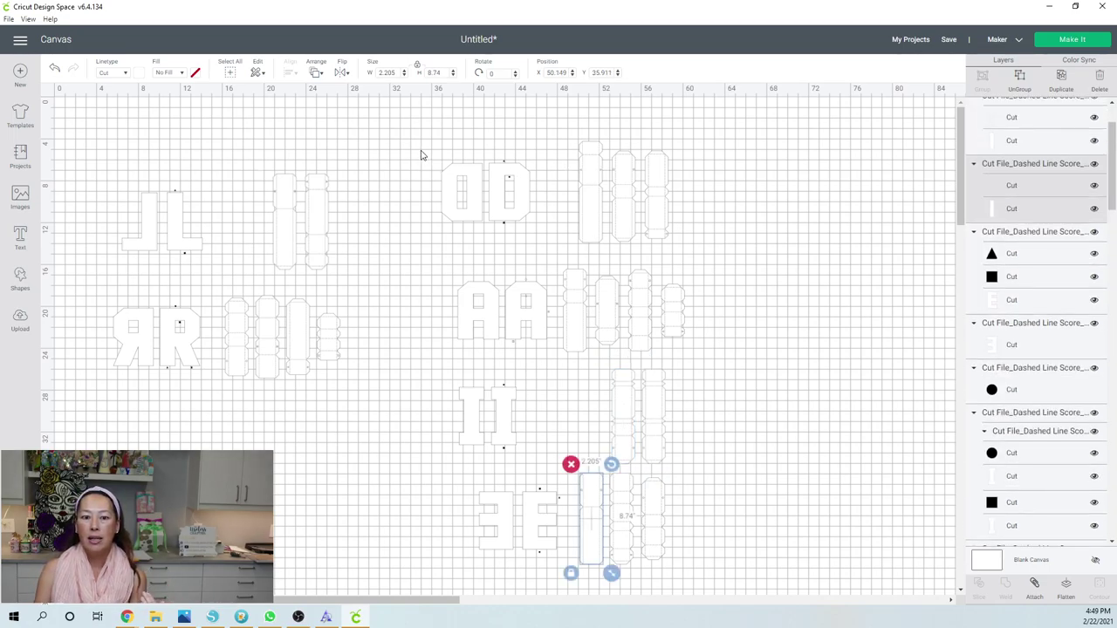
drag(421, 158, 724, 234)
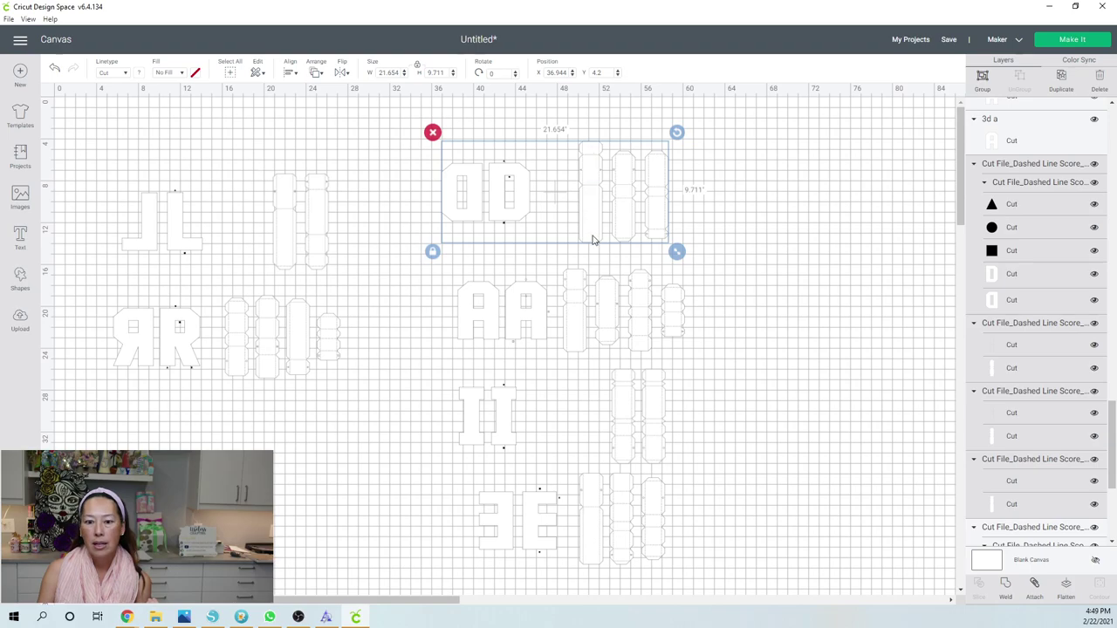
- Resize the OD letter set with its side pieces to 11.5 in tall
click(755, 210)
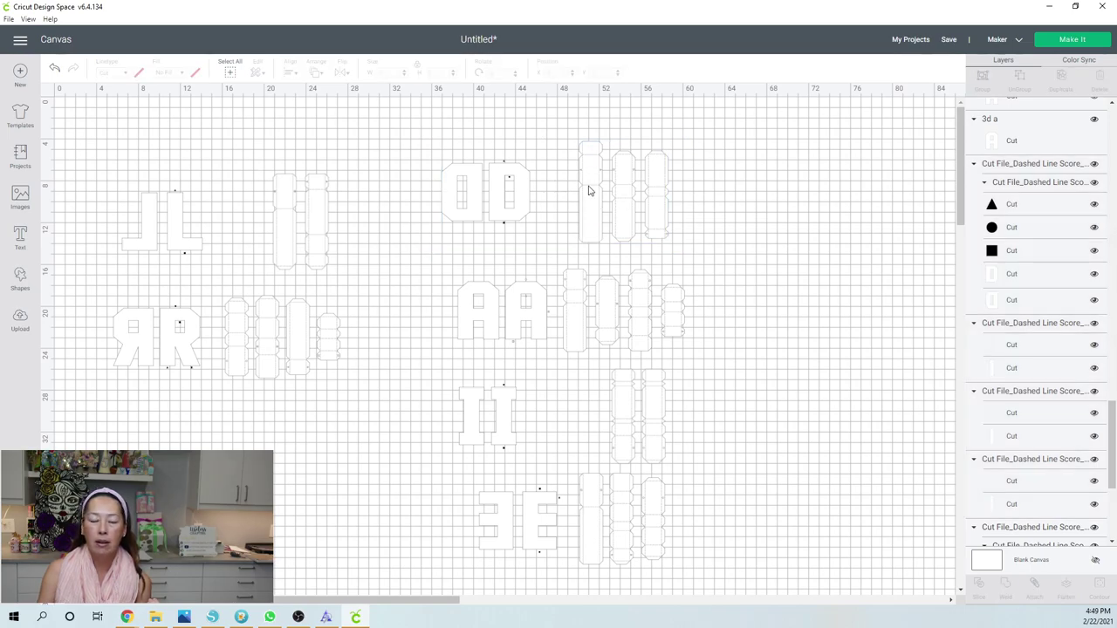
click(588, 190)
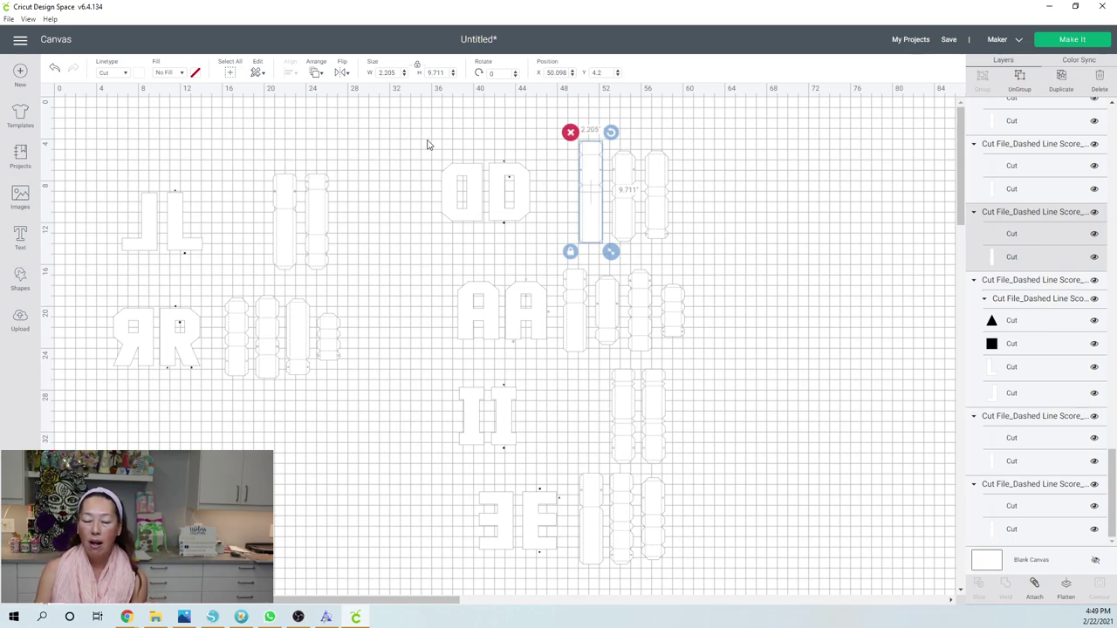
click(462, 230)
drag(426, 138, 740, 236)
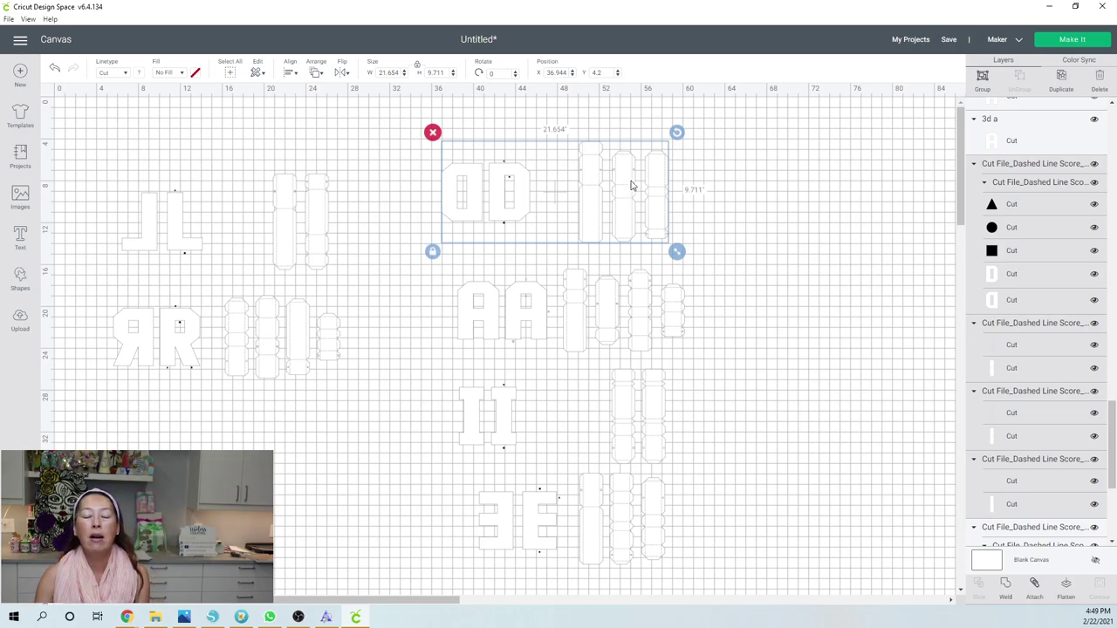
click(446, 73)
text(11.5)
key(Tab)
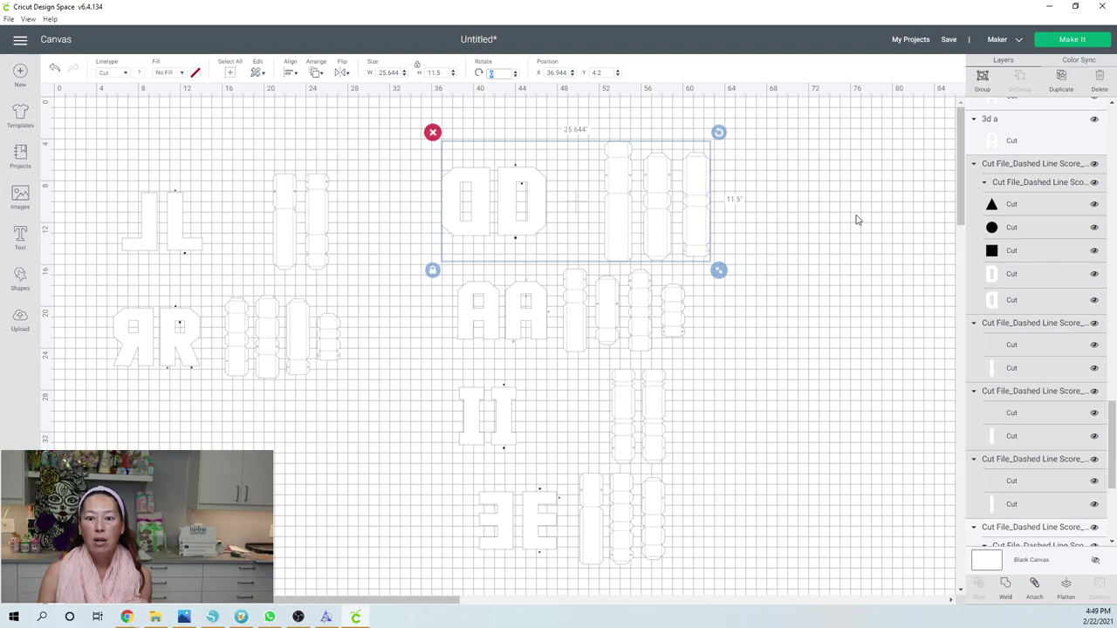
- Ungroup the OO letter pair, then undo the split
click(478, 194)
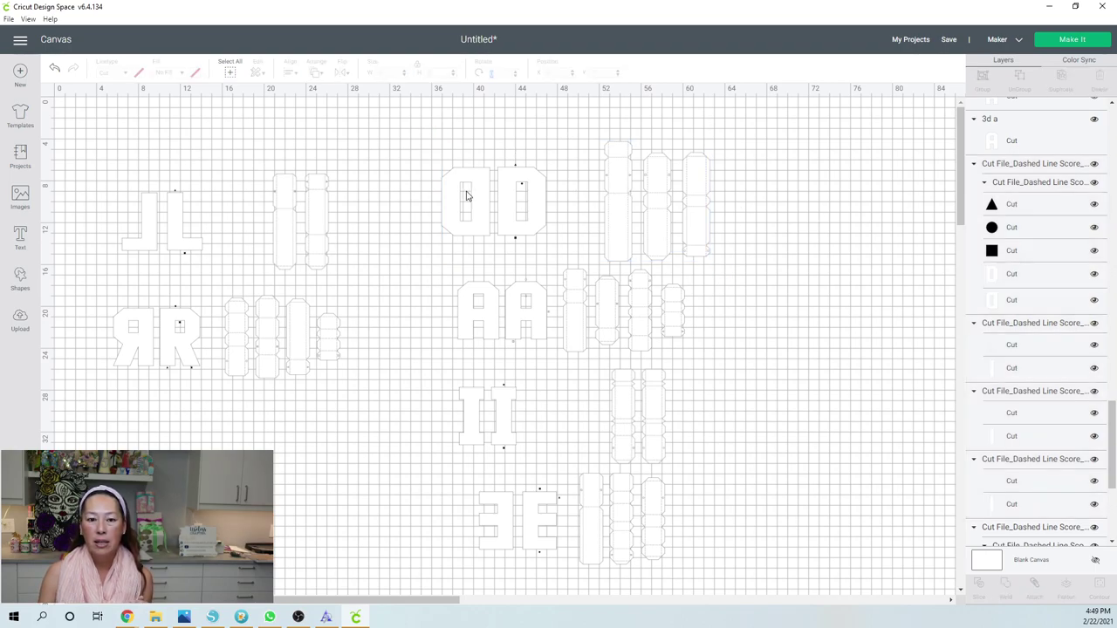
click(465, 195)
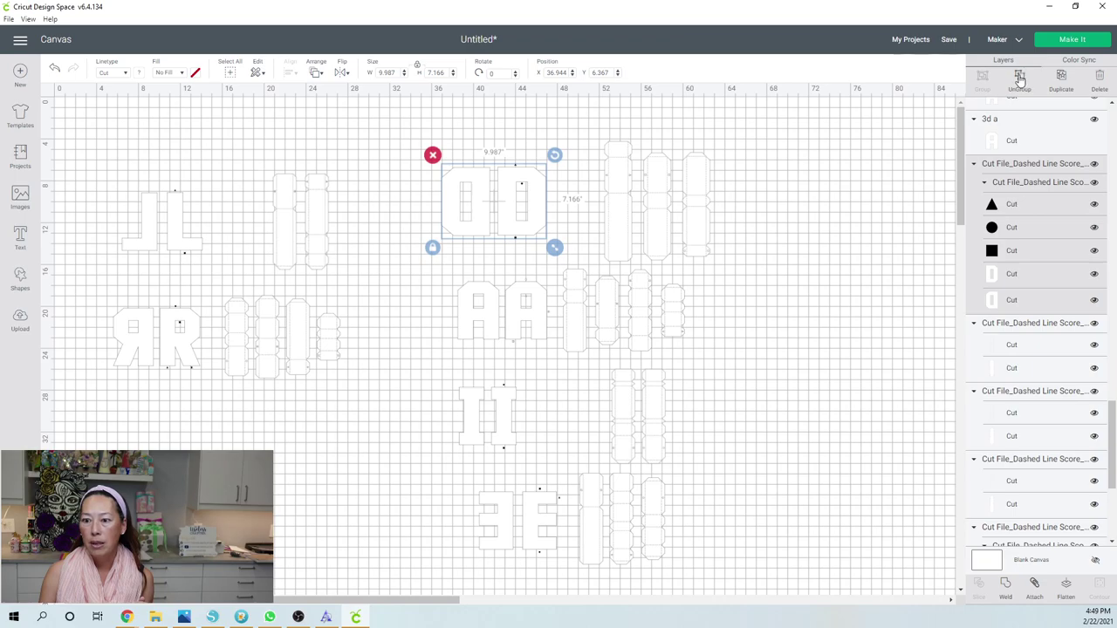
click(467, 216)
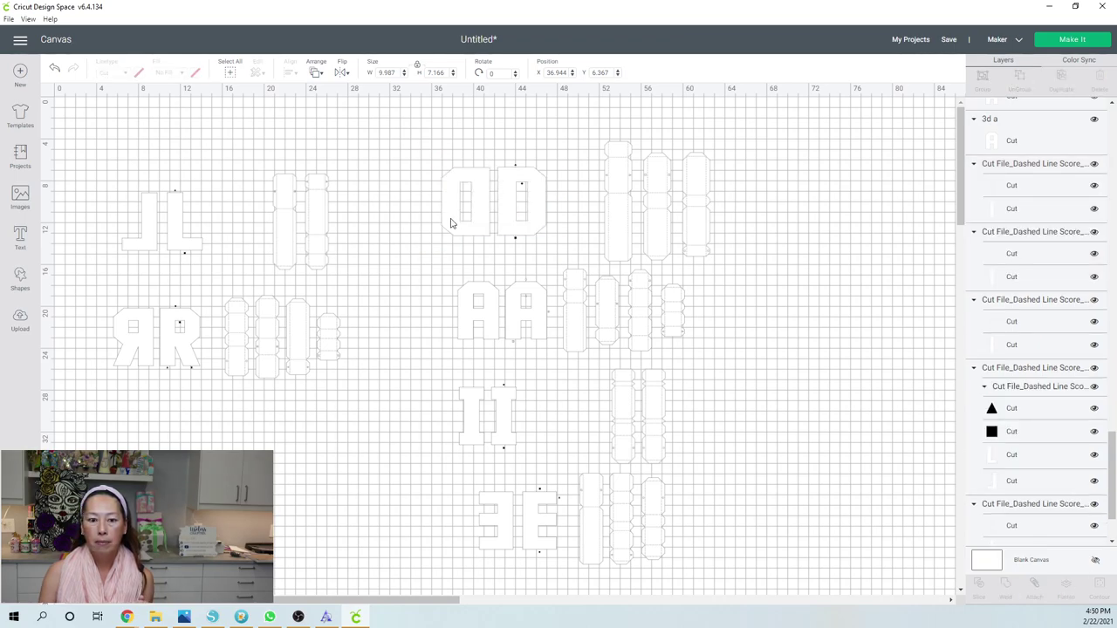
click(451, 224)
click(452, 223)
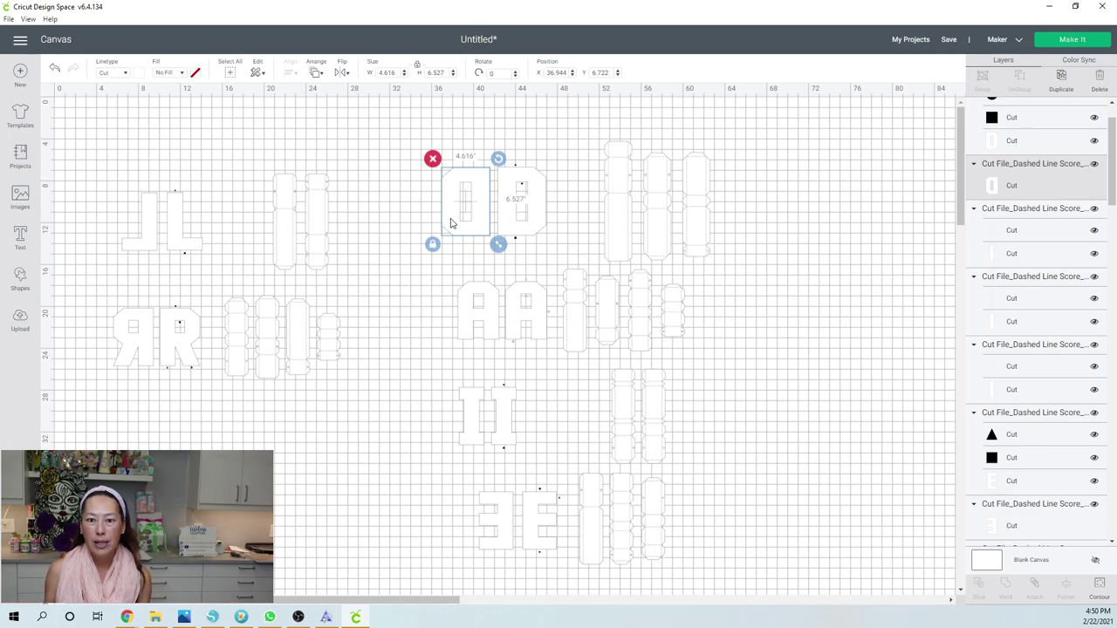
click(54, 71)
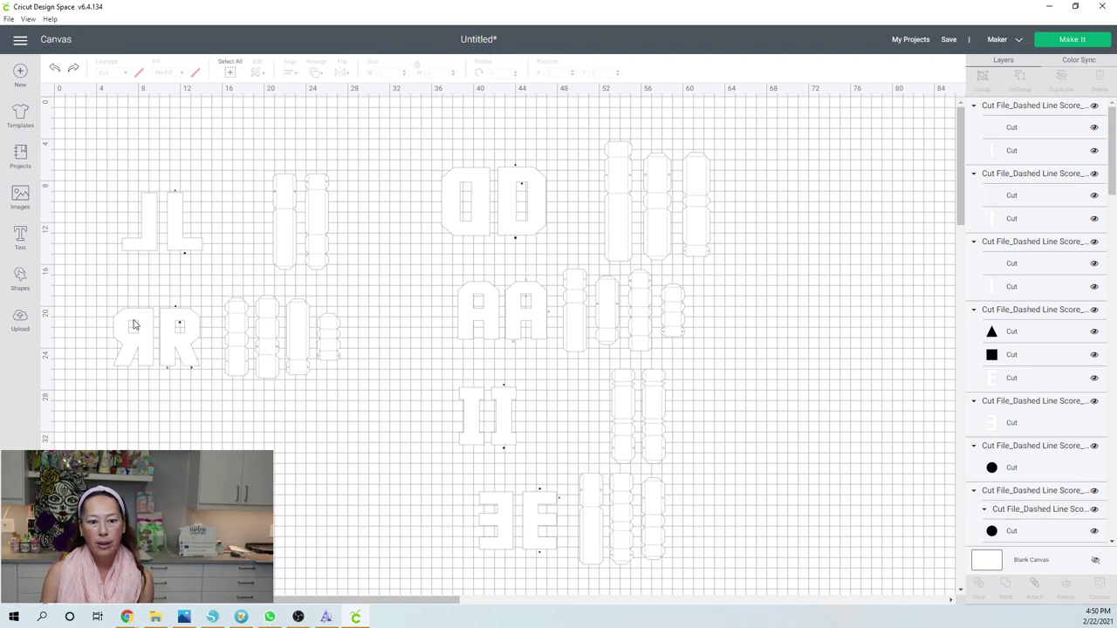
- Drag the RR letters and their side pieces into the top row, right of the OD set
drag(80, 328, 305, 356)
click(278, 355)
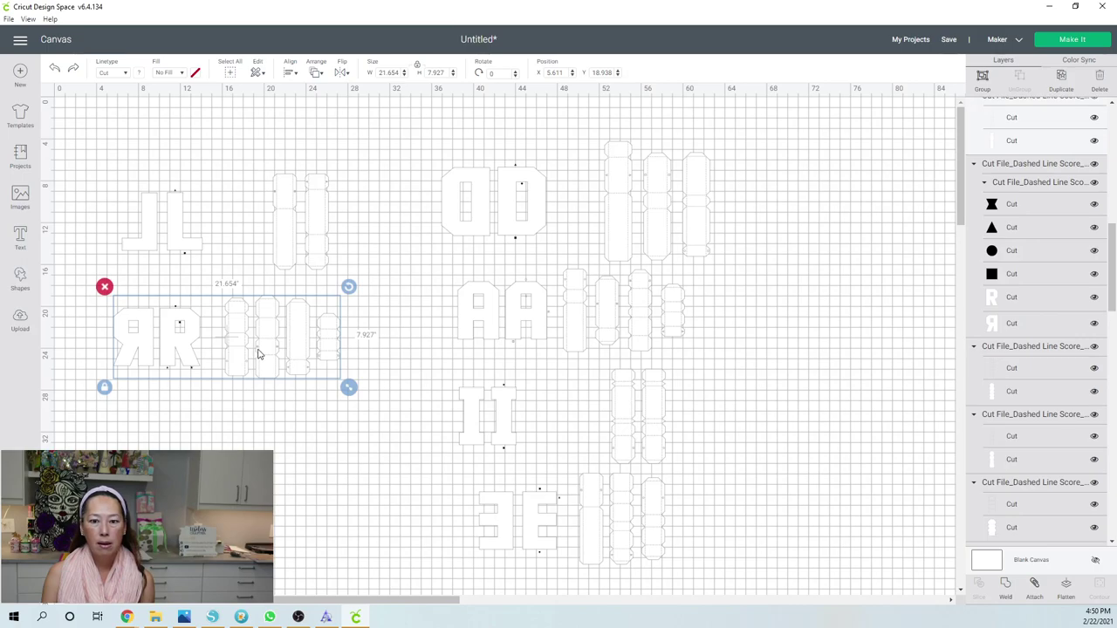
drag(255, 363, 884, 218)
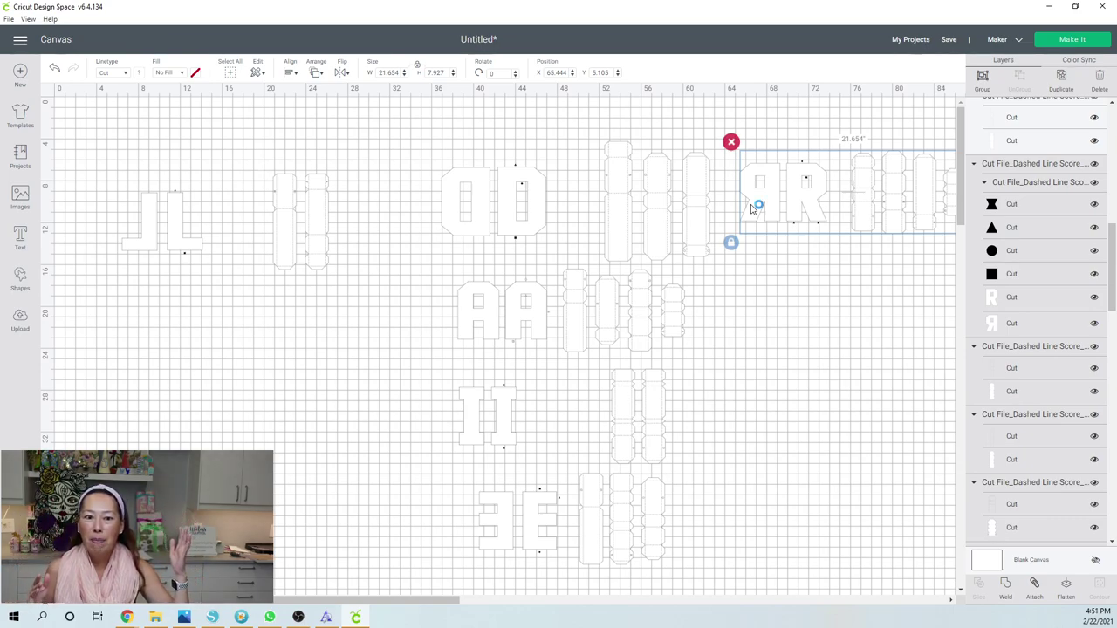
- Undo the resize and move, so the OD pieces return to 9.711 in and RR returns left
click(611, 191)
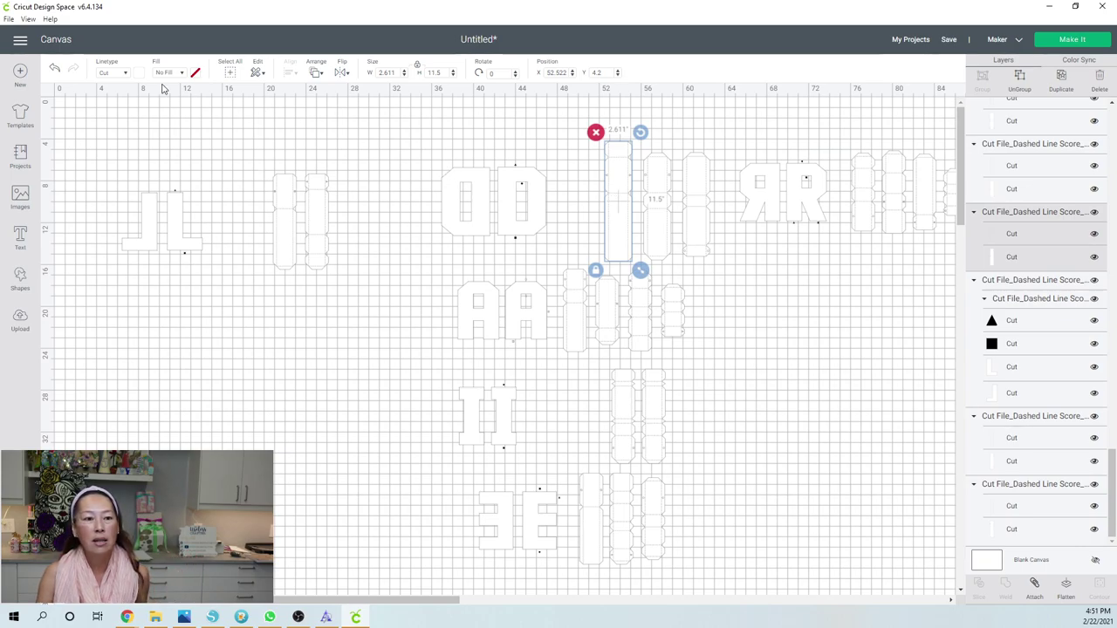
click(56, 70)
click(56, 70)
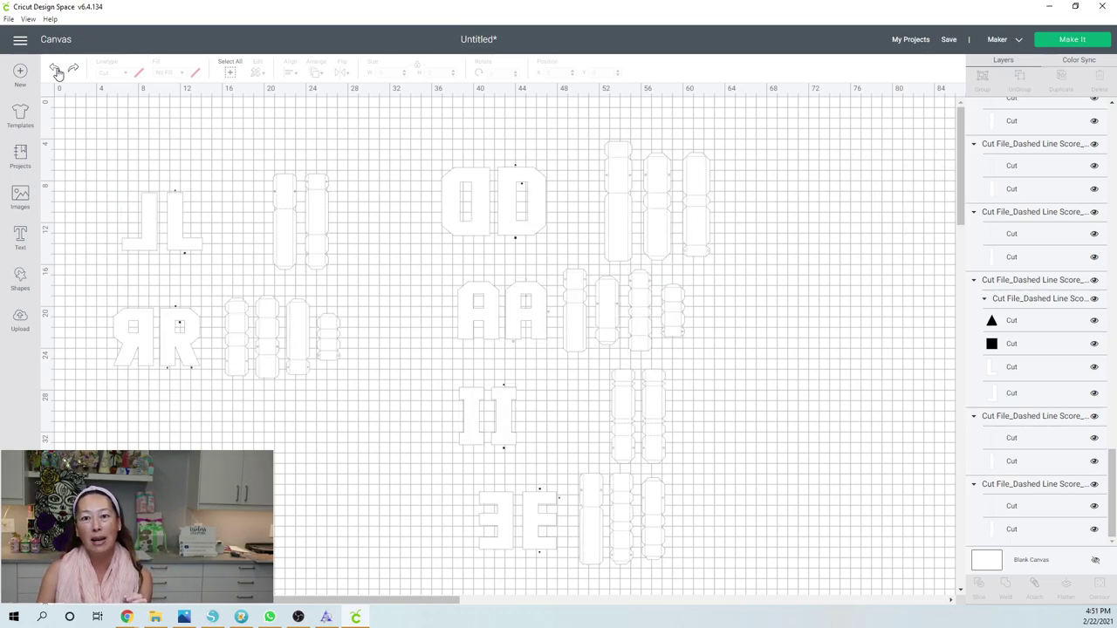
click(56, 71)
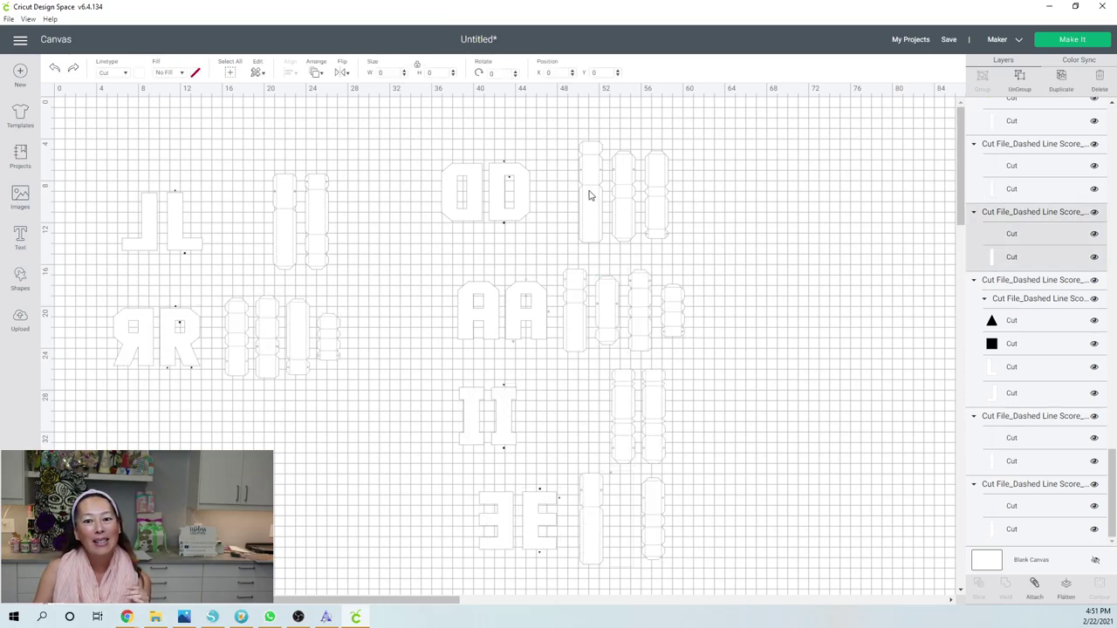
click(589, 196)
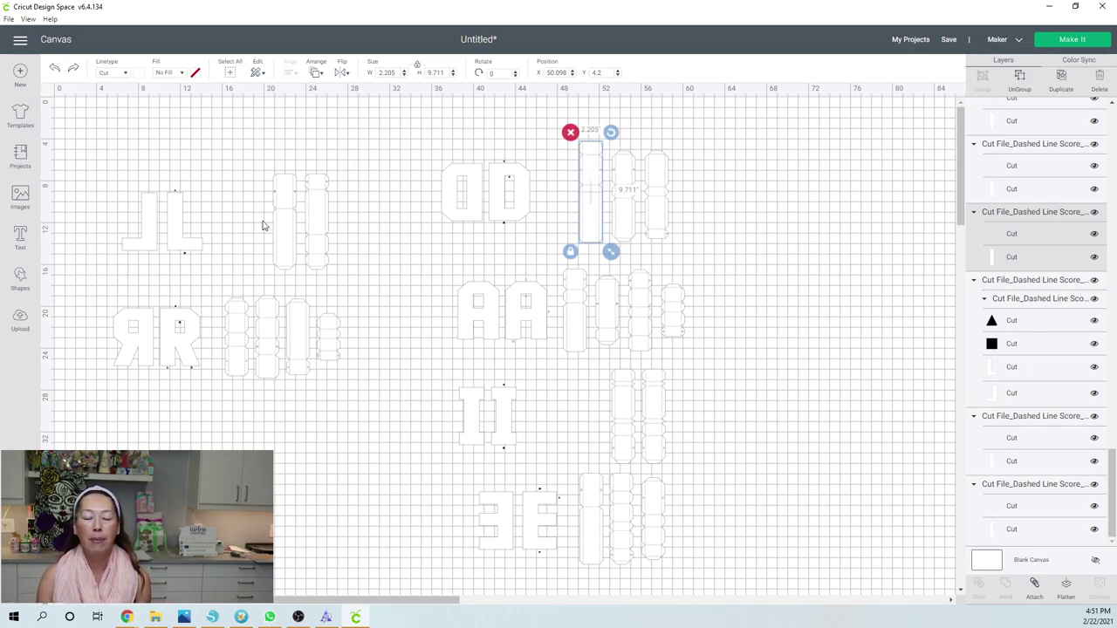
- Move the RR set and then the AA set up into the top row
drag(79, 314, 362, 369)
drag(194, 343, 803, 180)
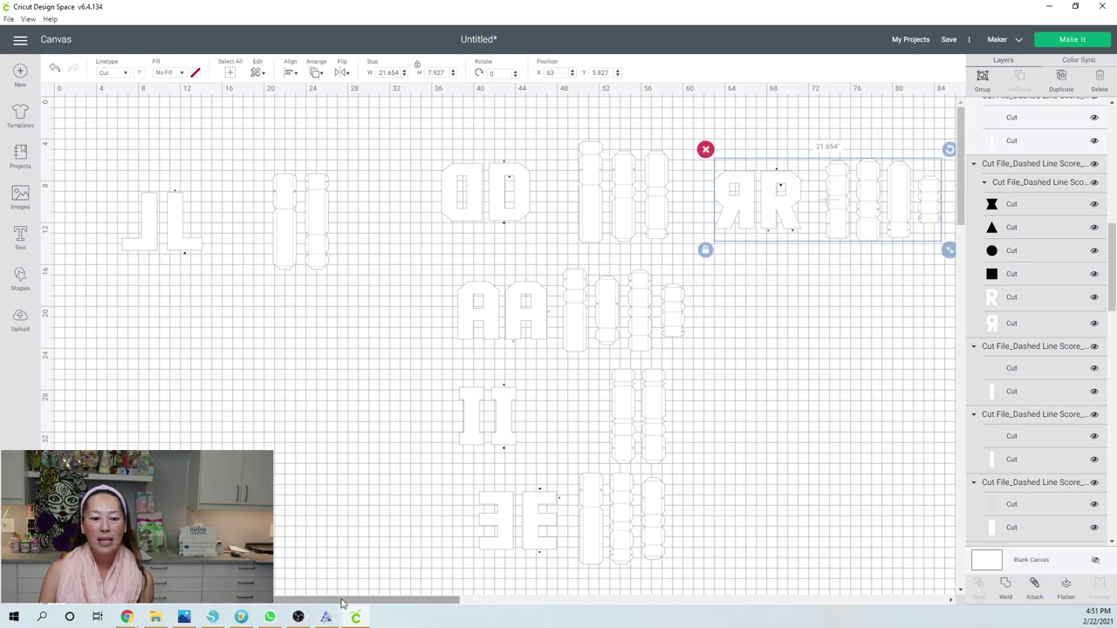
drag(345, 601, 408, 608)
drag(247, 314, 411, 323)
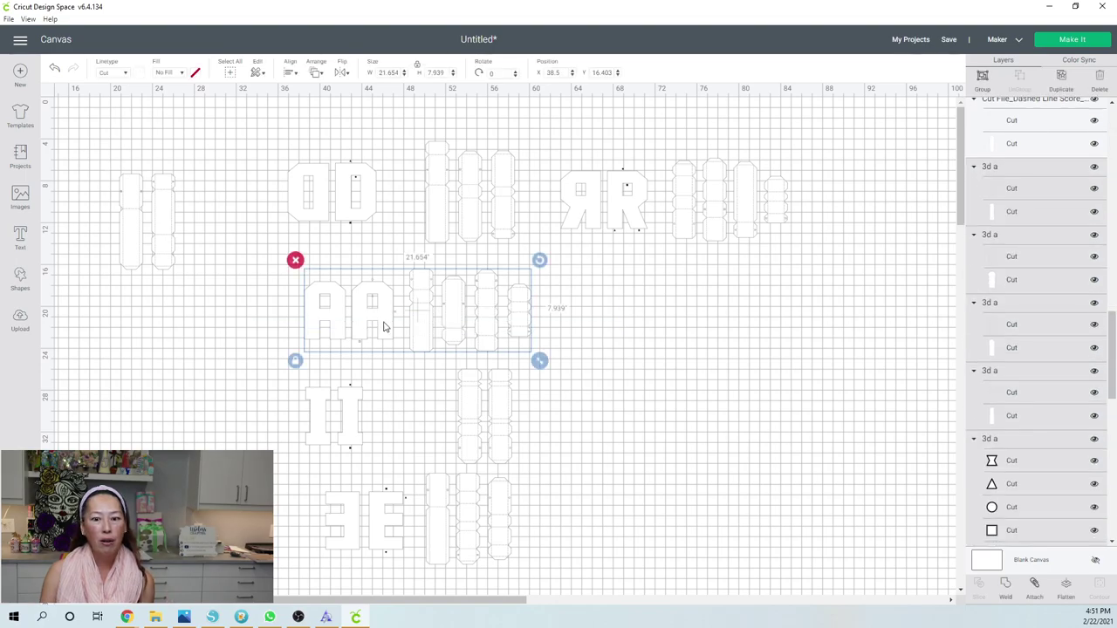
drag(340, 326, 858, 211)
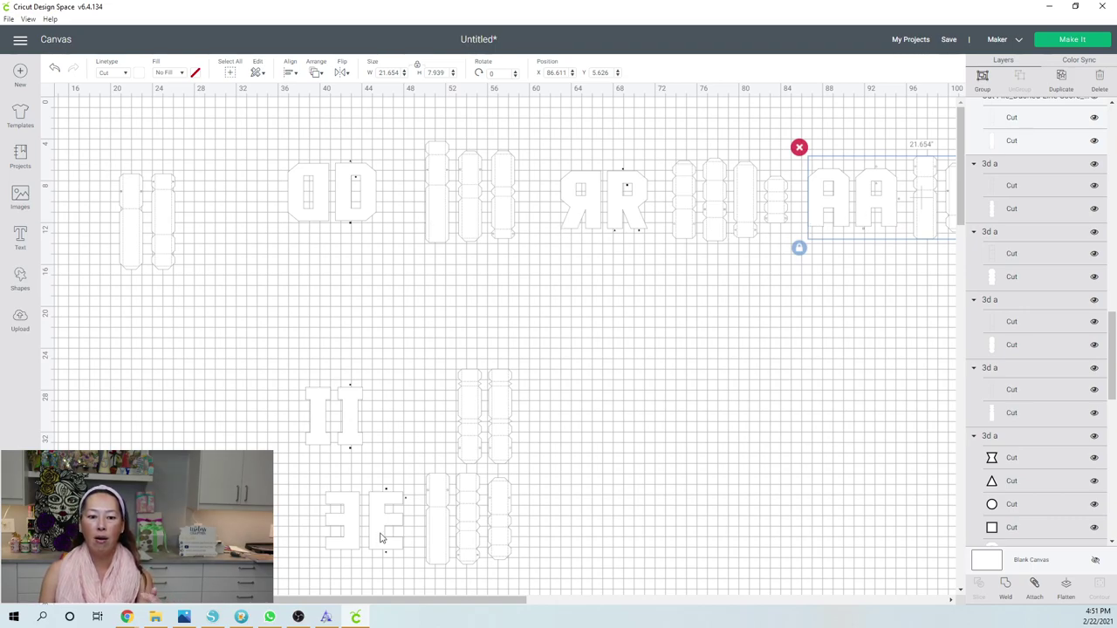
- Move the II letters and side pieces to the end of the top row
drag(383, 602, 457, 606)
drag(79, 362, 436, 437)
click(198, 422)
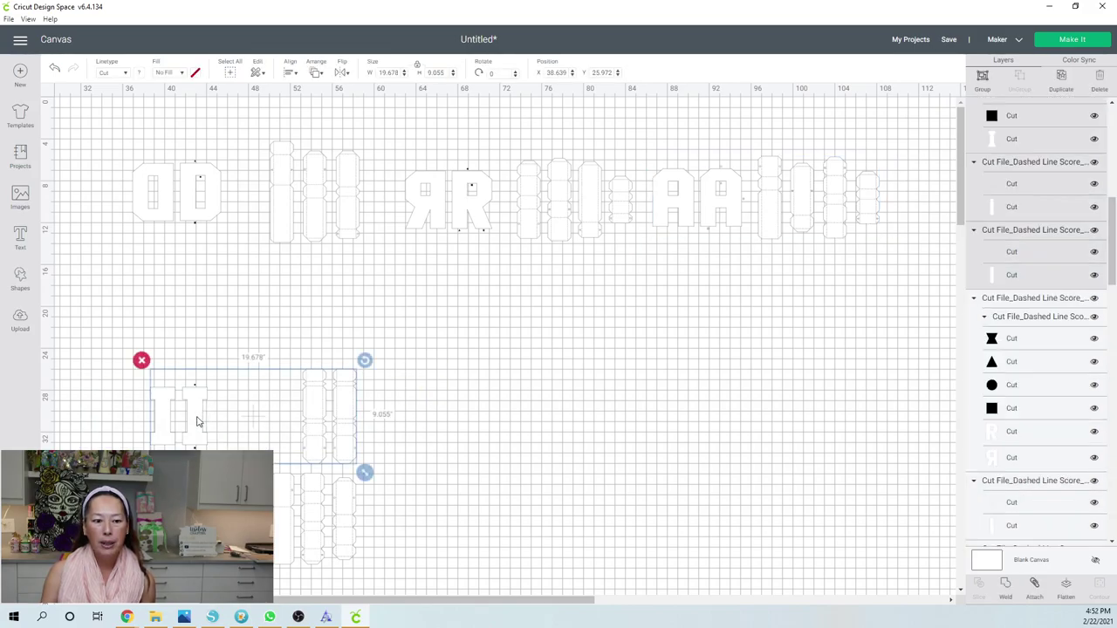
drag(294, 399, 995, 218)
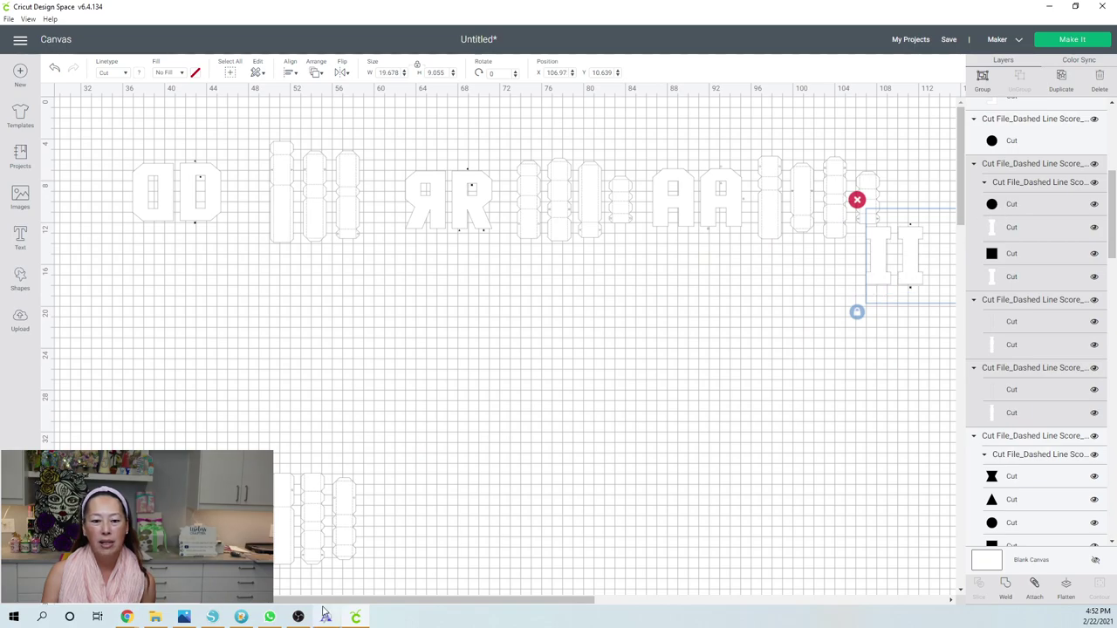
drag(373, 600, 461, 601)
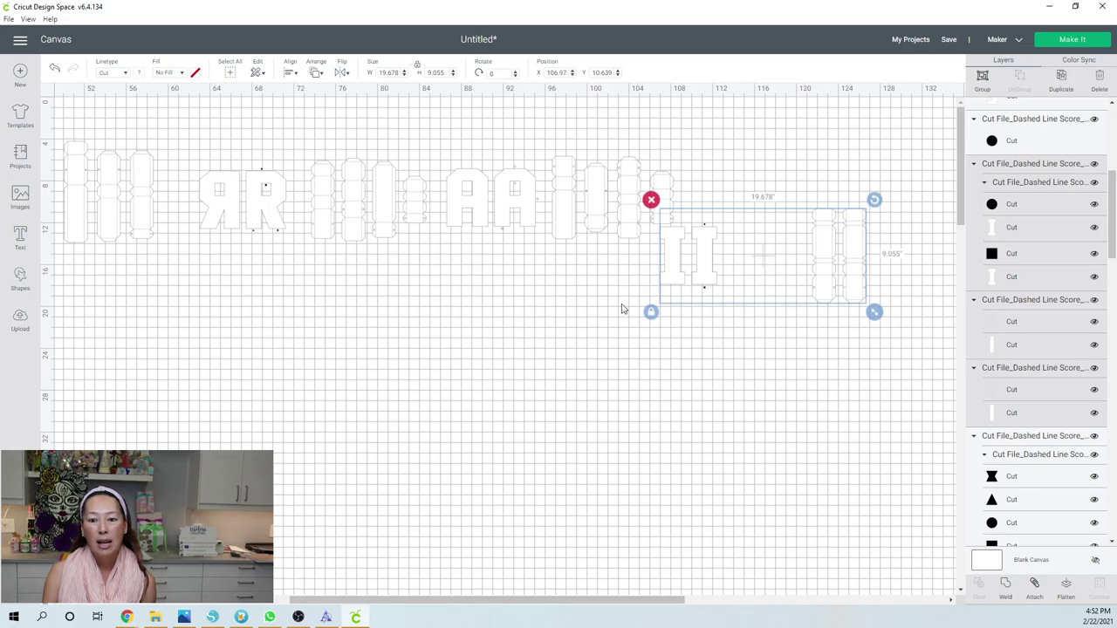
drag(667, 272, 710, 215)
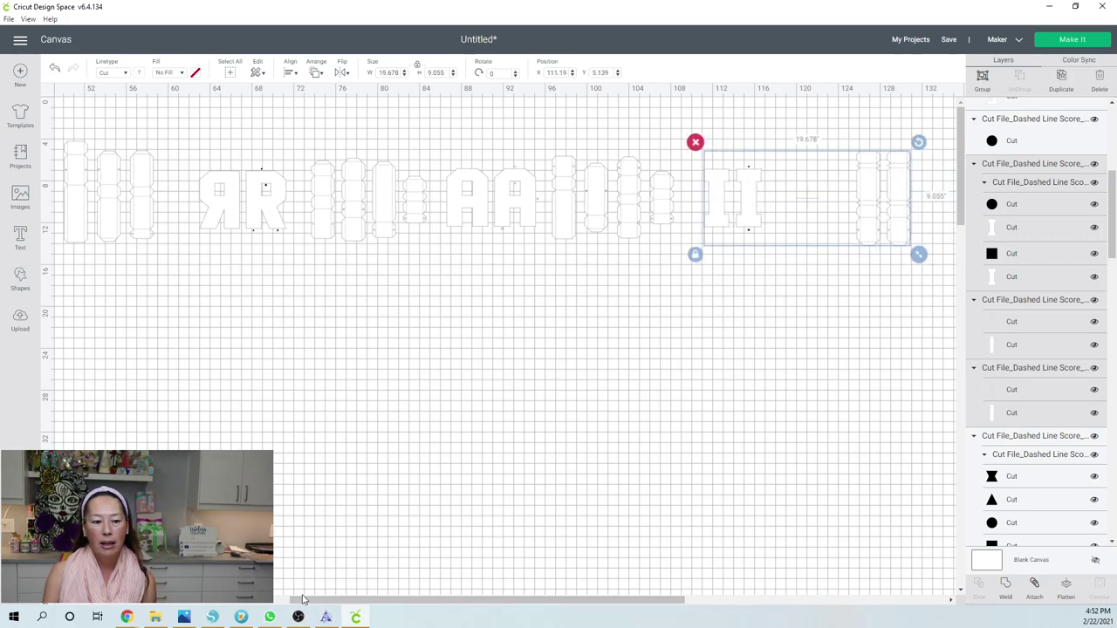
- Select the partly hidden EE group at bottom left and drag it up and right
drag(327, 601, 234, 601)
drag(266, 457, 357, 538)
drag(263, 520, 827, 379)
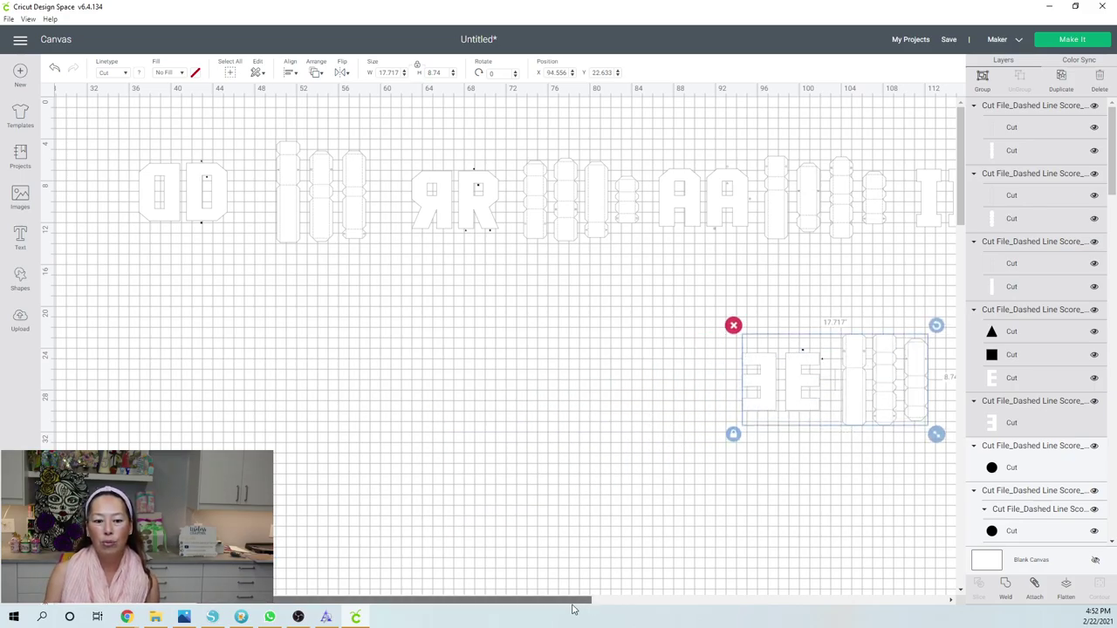
- Drop the EE set at the far right of the row, beside the II strips
drag(570, 605, 400, 614)
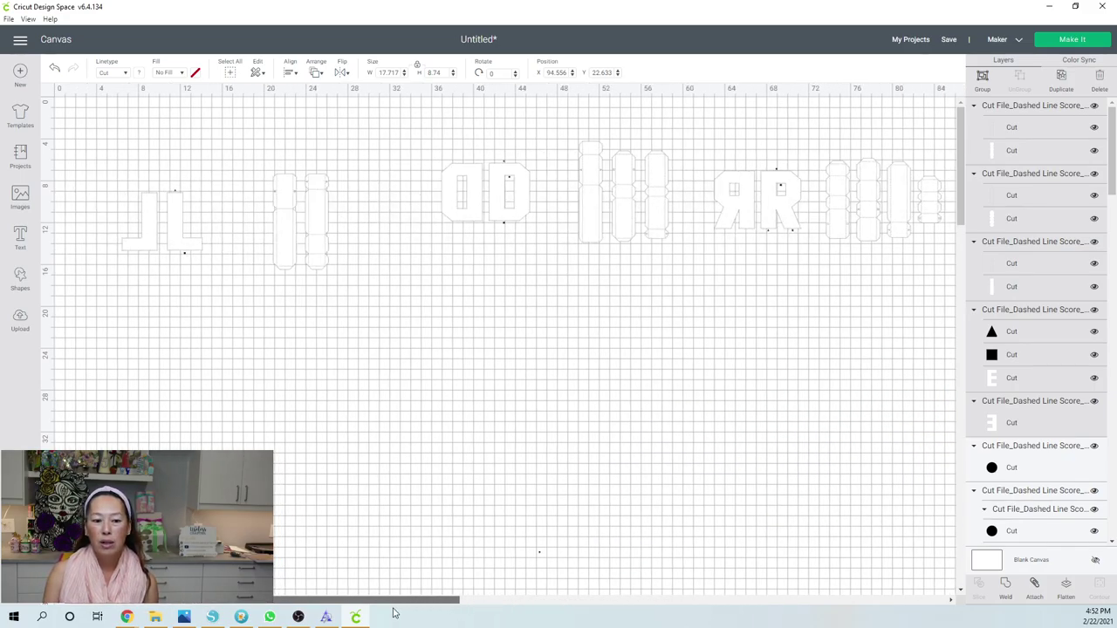
drag(456, 602, 808, 603)
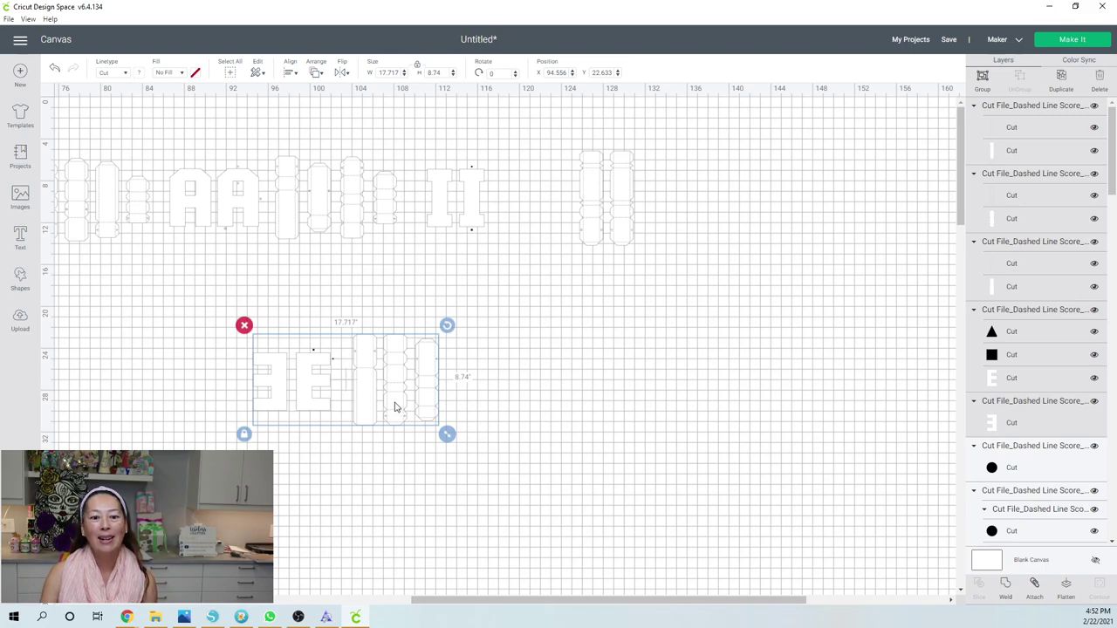
drag(407, 401, 809, 221)
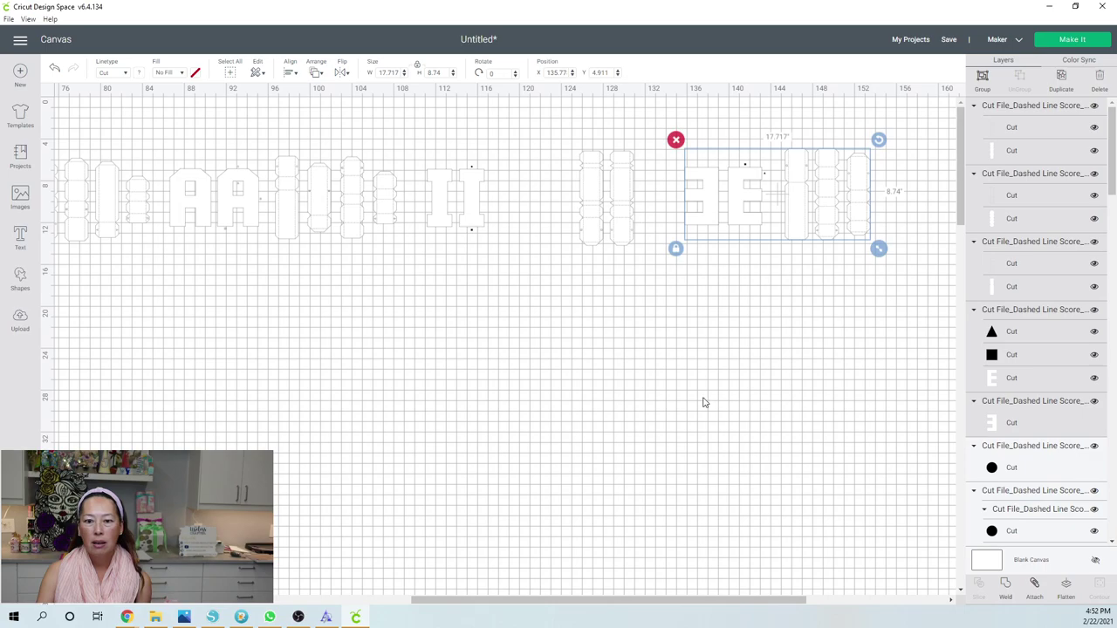
drag(648, 601, 289, 616)
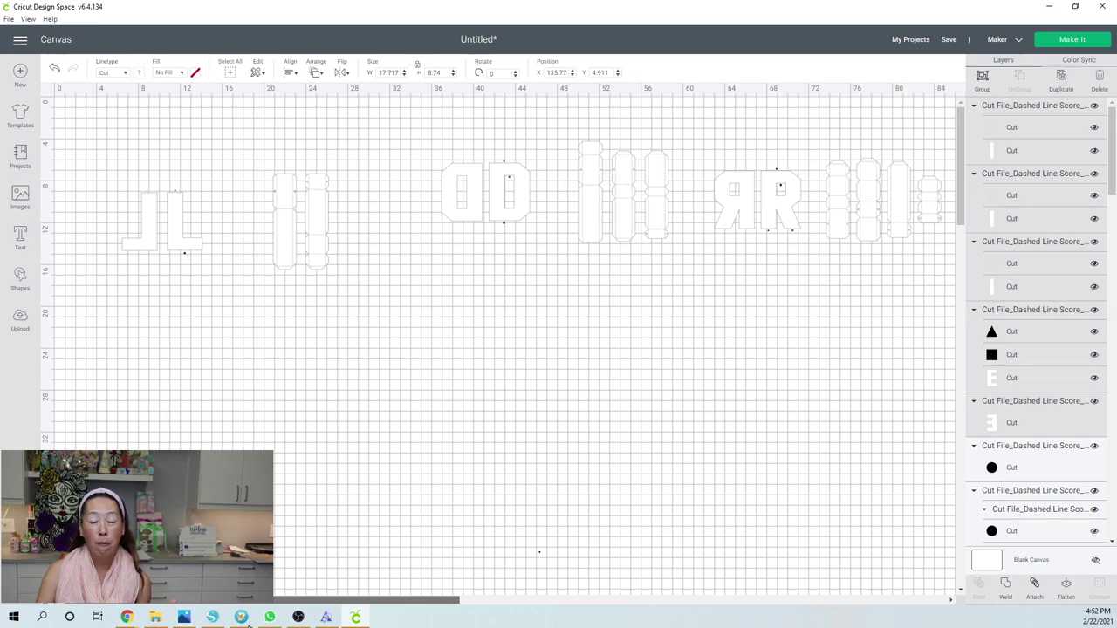
mouse_move(249, 624)
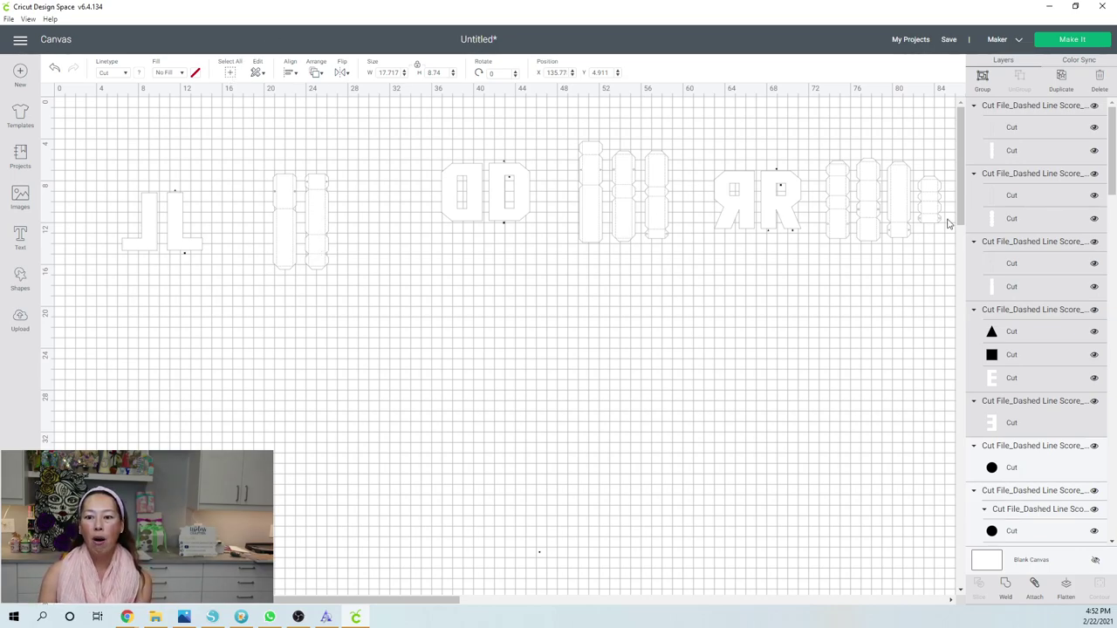
- Select all pieces and apply Align Bottom, giving a 147.05 by 9.711 in row
click(231, 75)
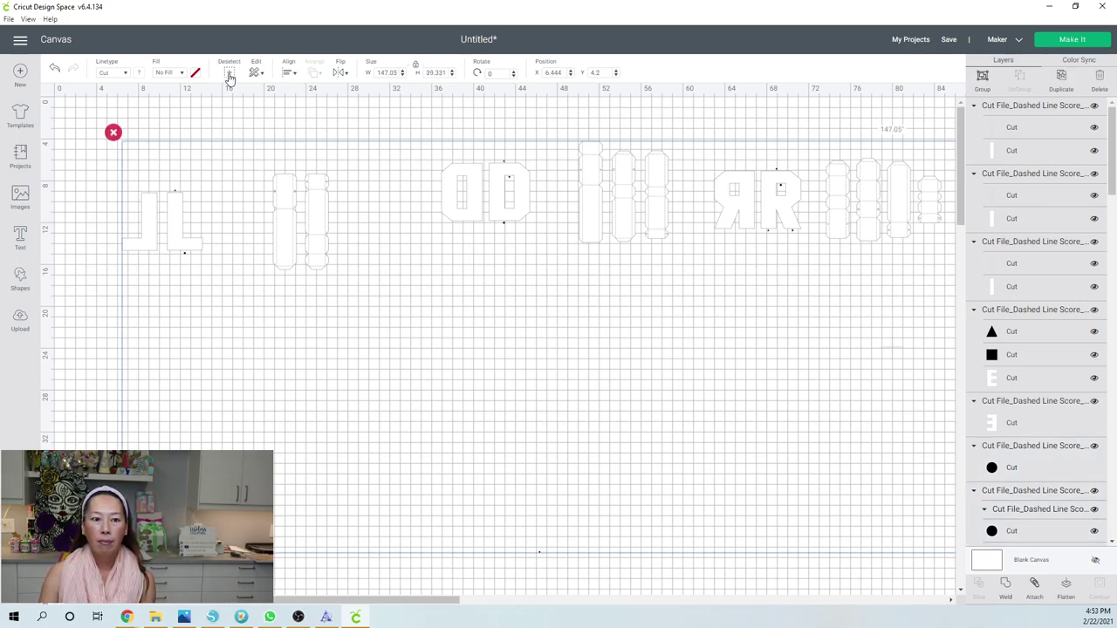
click(290, 74)
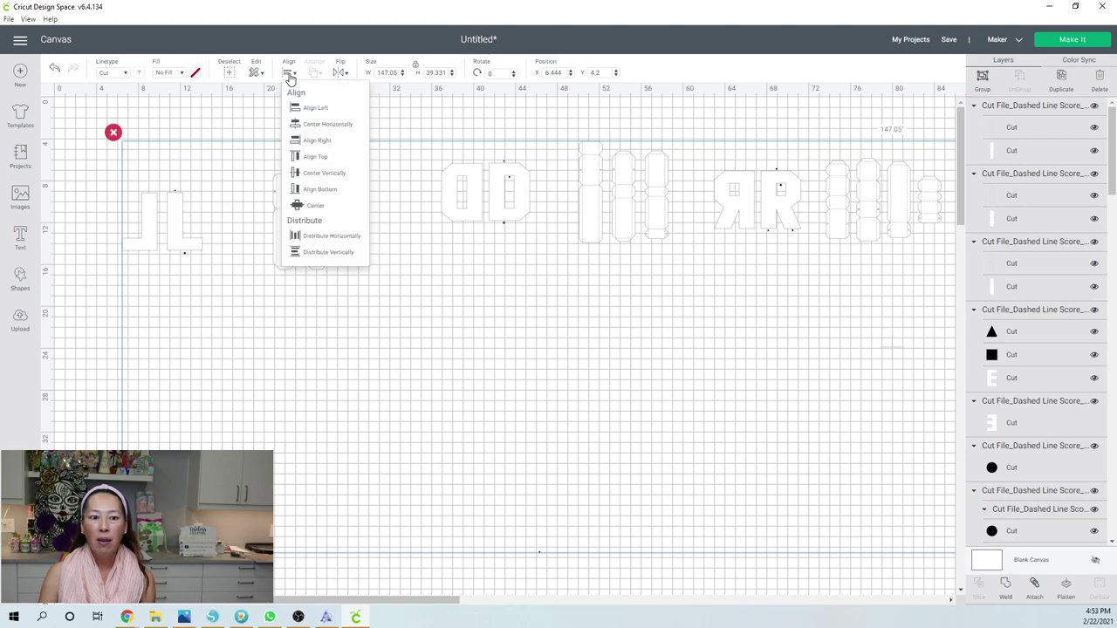
click(304, 192)
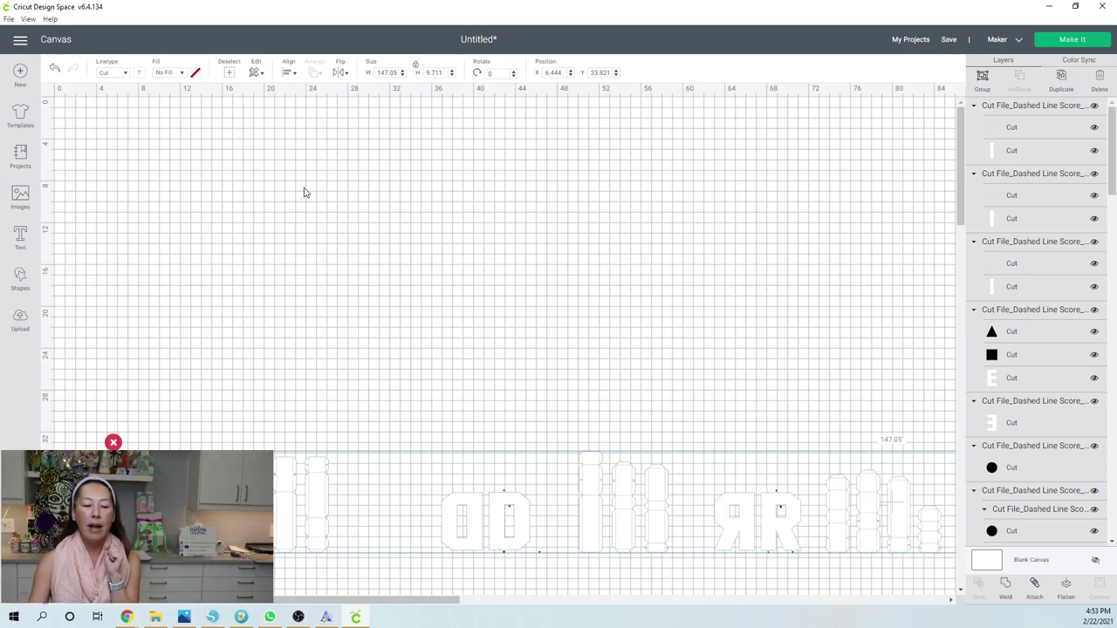
scroll(301, 198, down, 3)
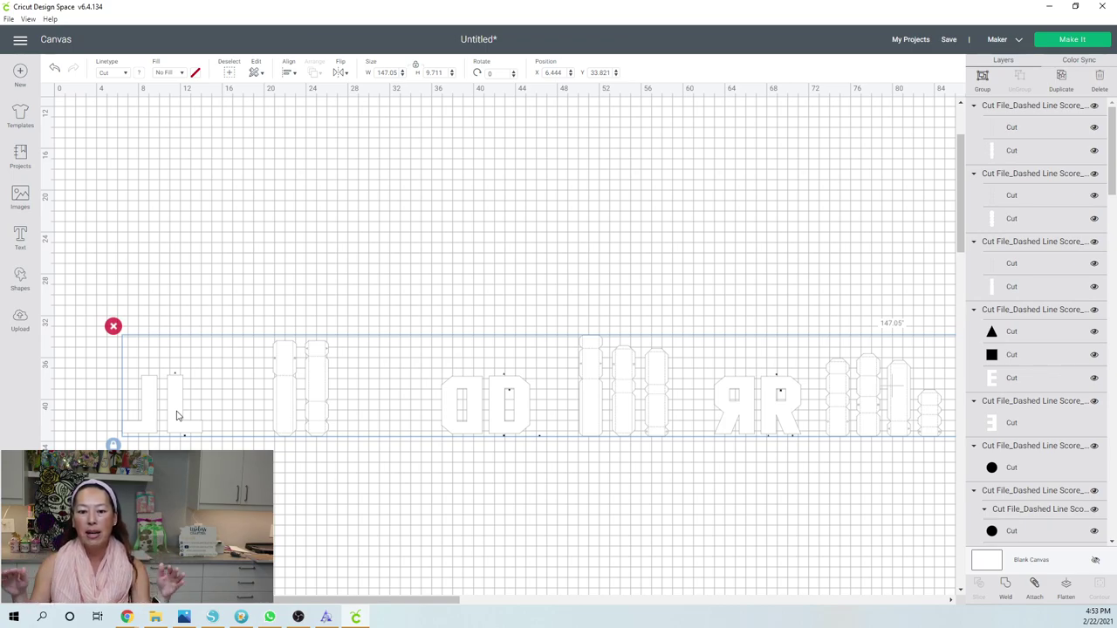
- Set the locked selection's height to 11.5 in, widening the row to 174.14 in
double_click(434, 72)
text(11.5)
key(Tab)
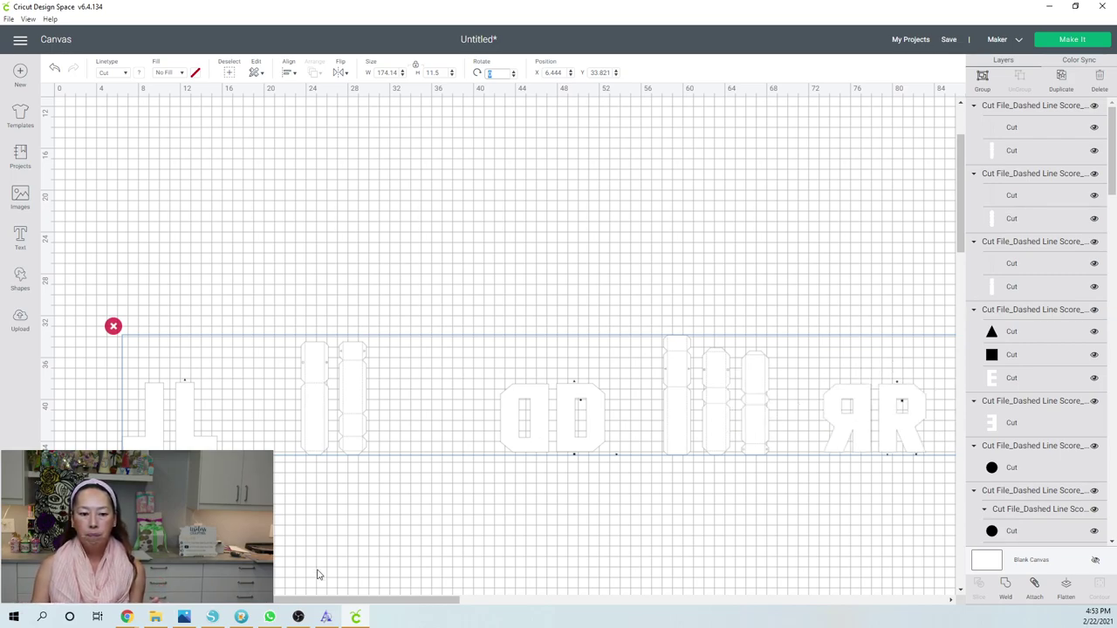
drag(326, 601, 360, 599)
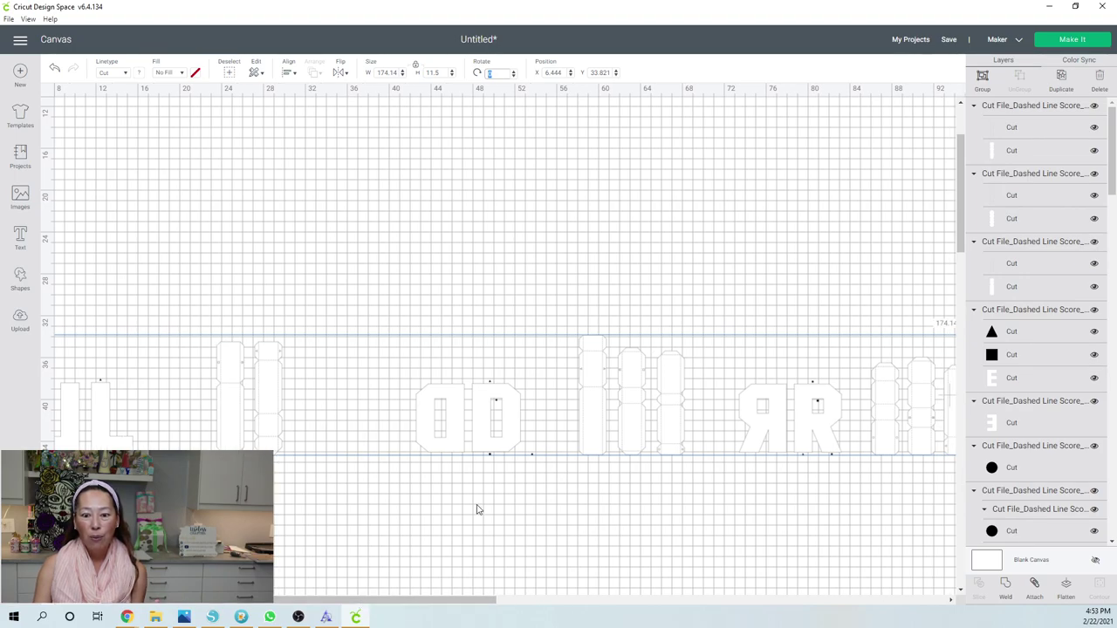
click(476, 510)
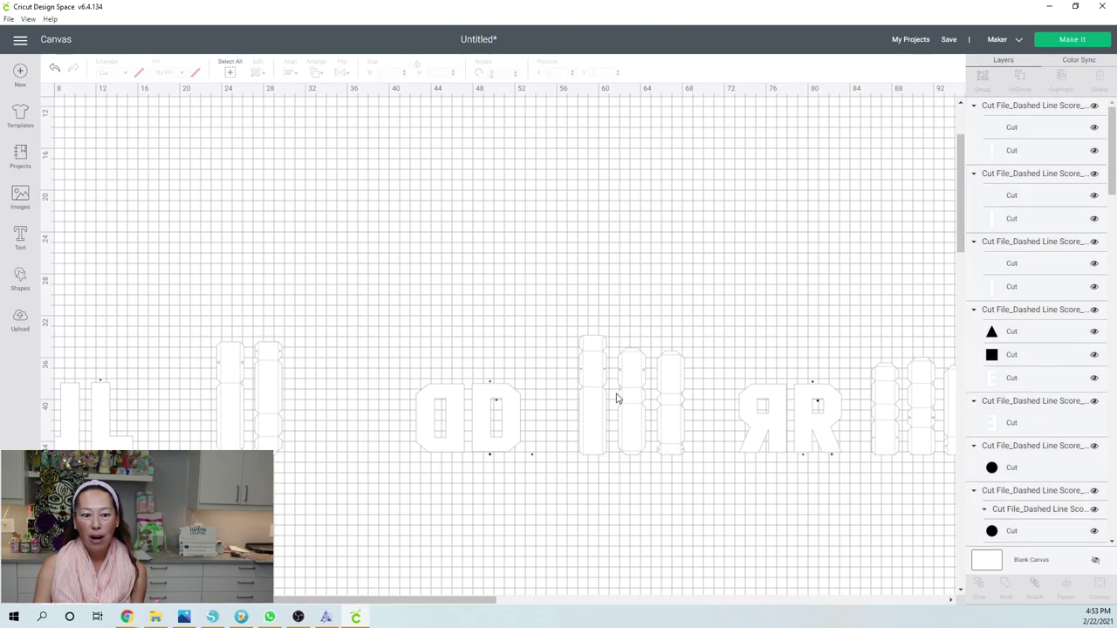
click(230, 74)
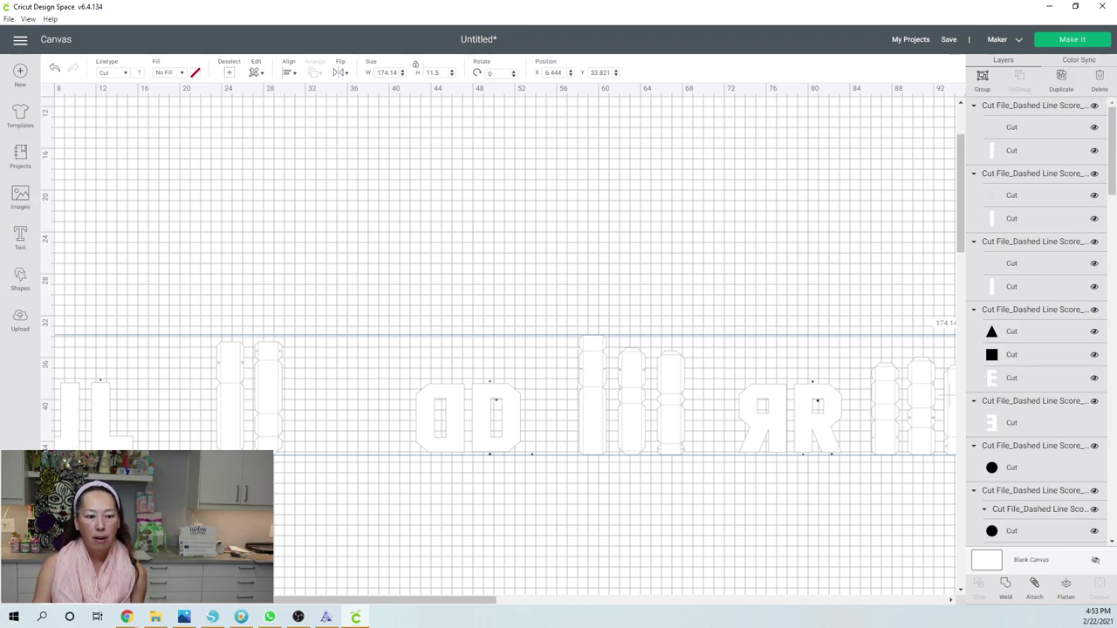
scroll(105, 443, up, 3)
scroll(472, 238, up, 2)
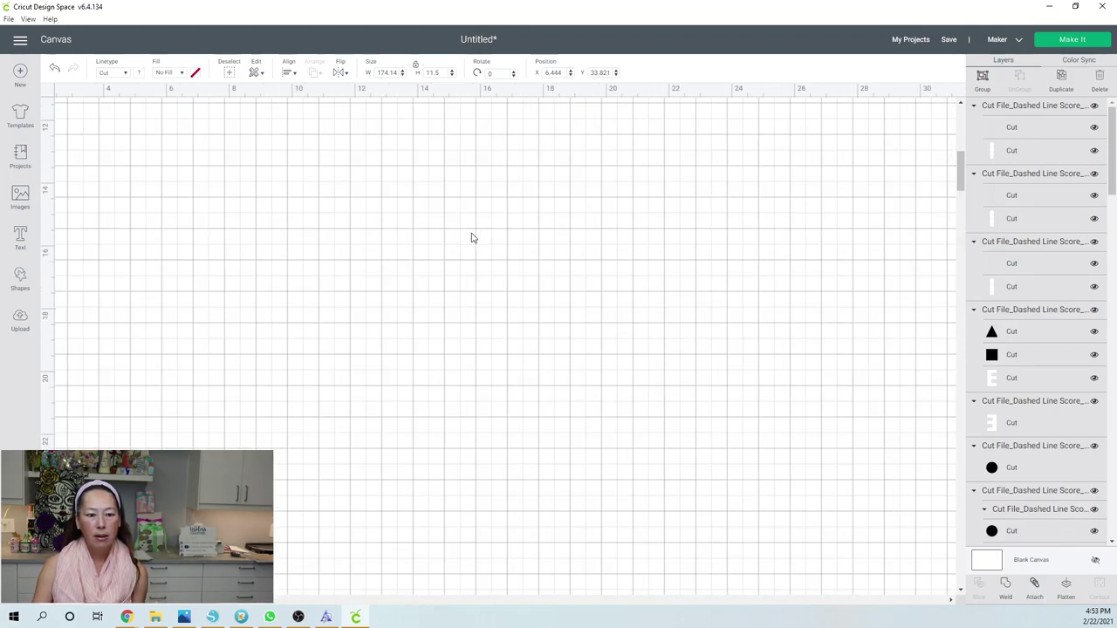
scroll(470, 245, down, 5)
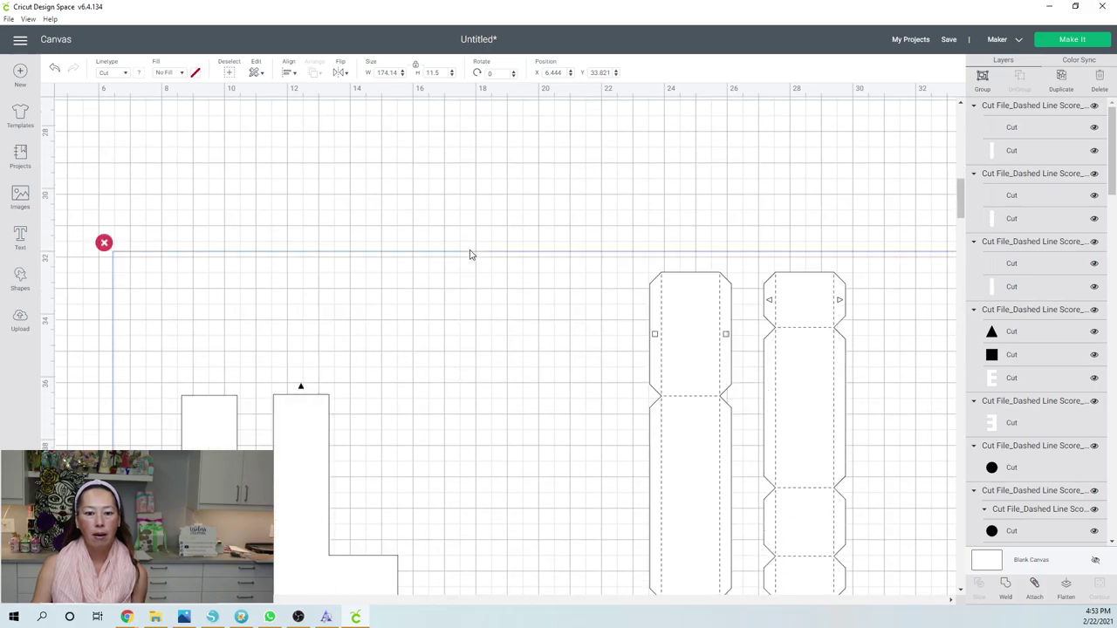
scroll(470, 253, down, 1)
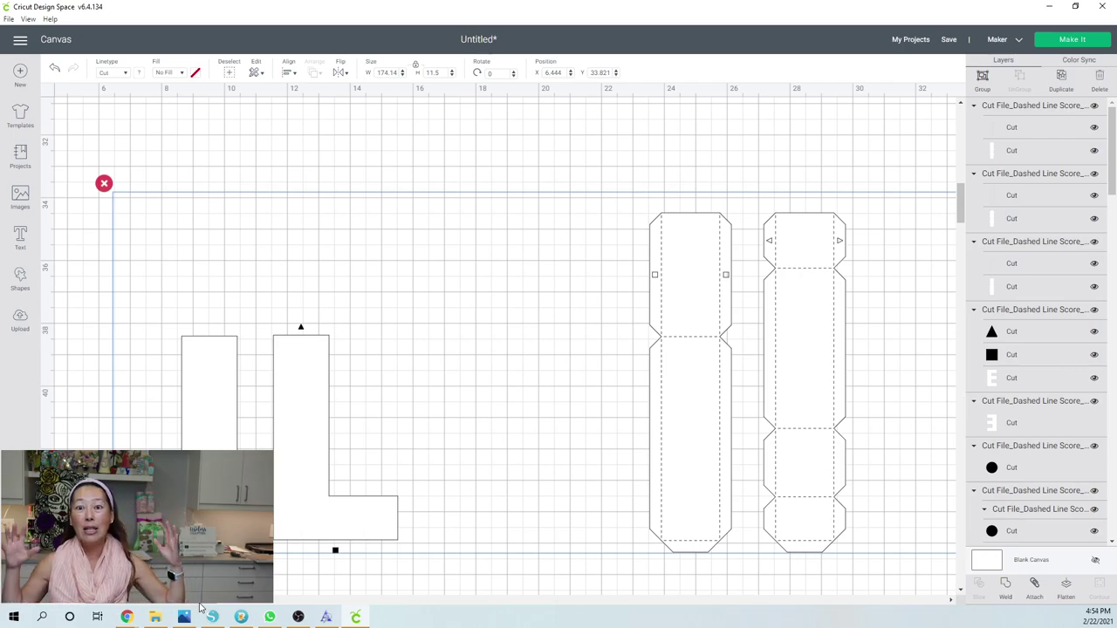
scroll(287, 476, right, 3)
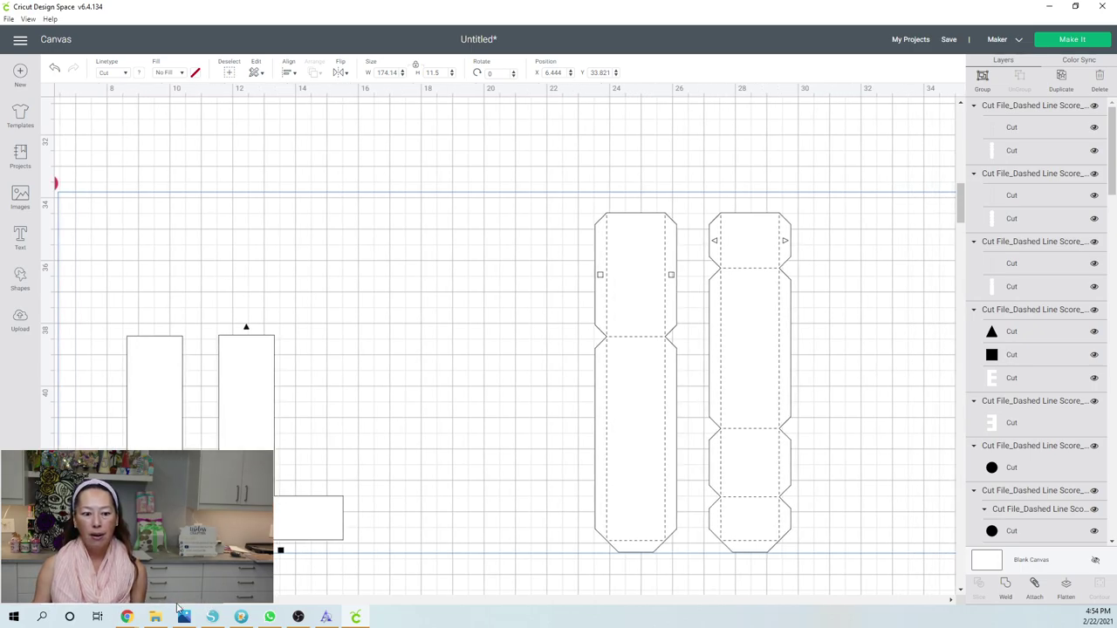
drag(176, 606, 261, 605)
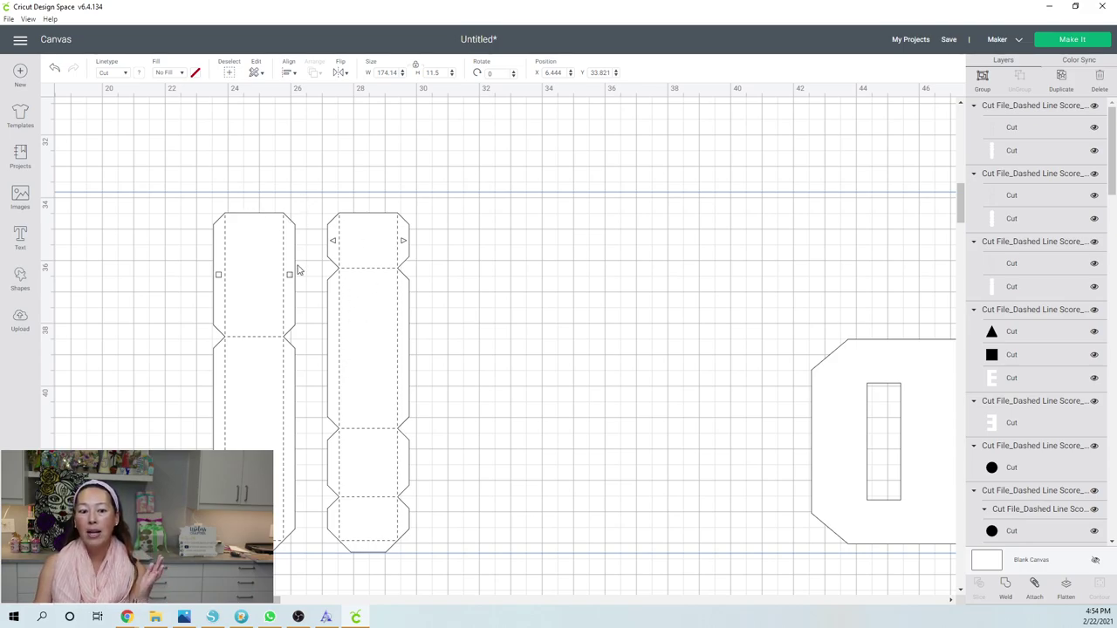
drag(271, 604, 497, 603)
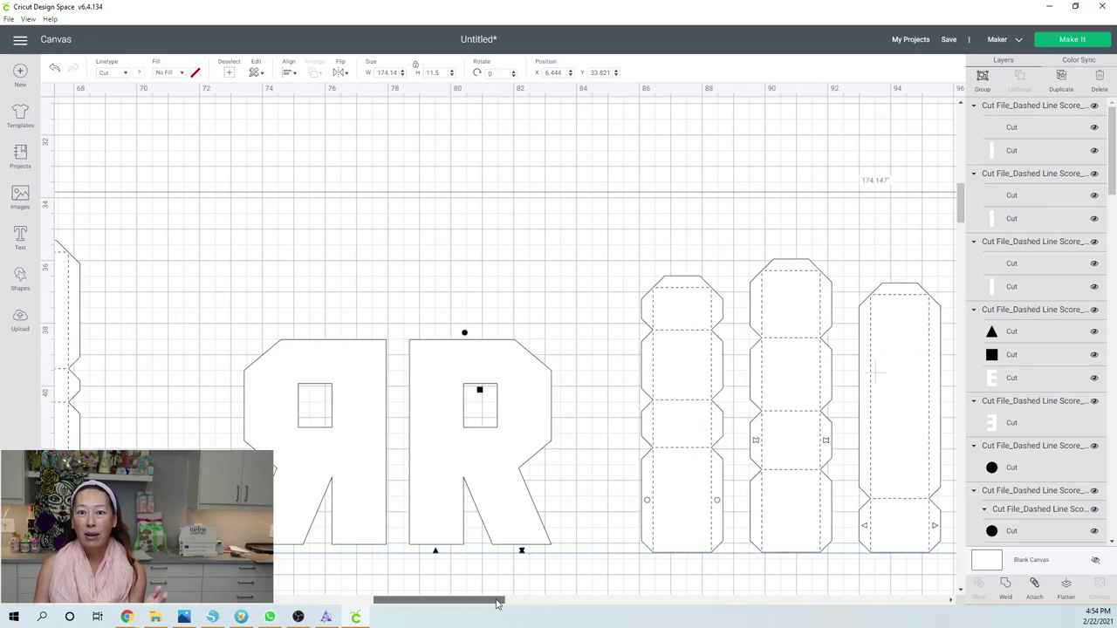
drag(497, 604, 500, 603)
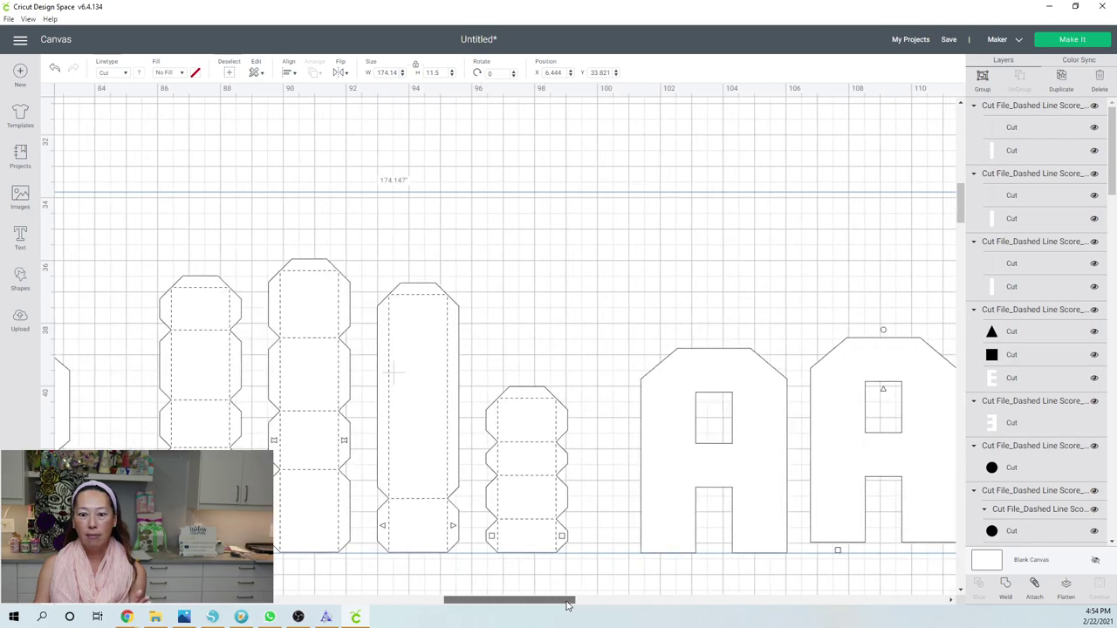
drag(585, 604, 619, 603)
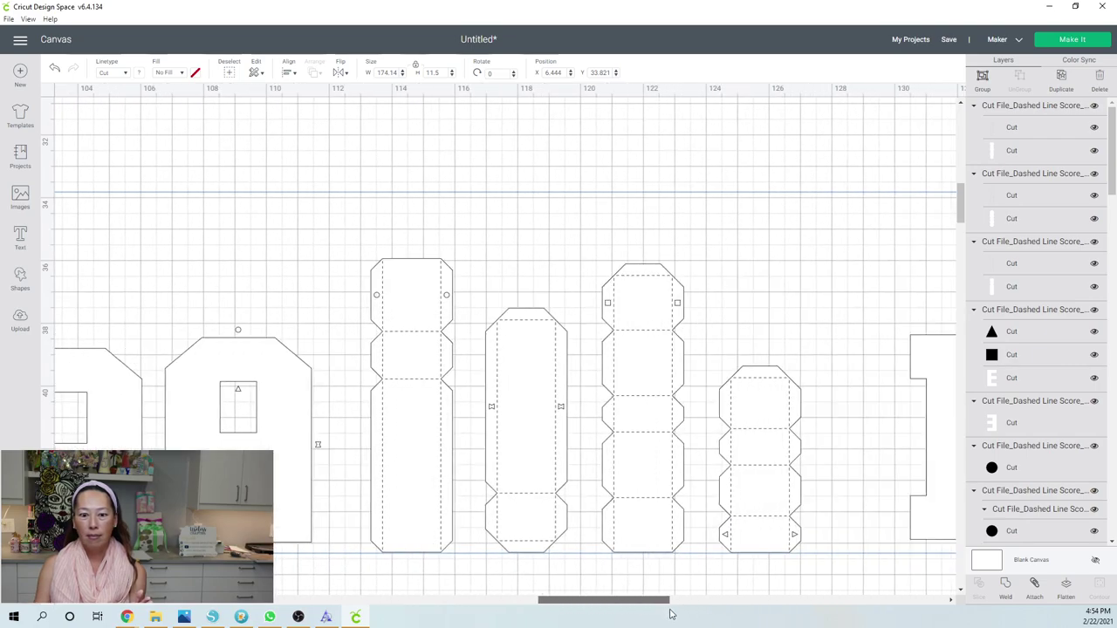
mouse_move(703, 623)
mouse_down()
mouse_move(844, 626)
mouse_move(693, 626)
mouse_up()
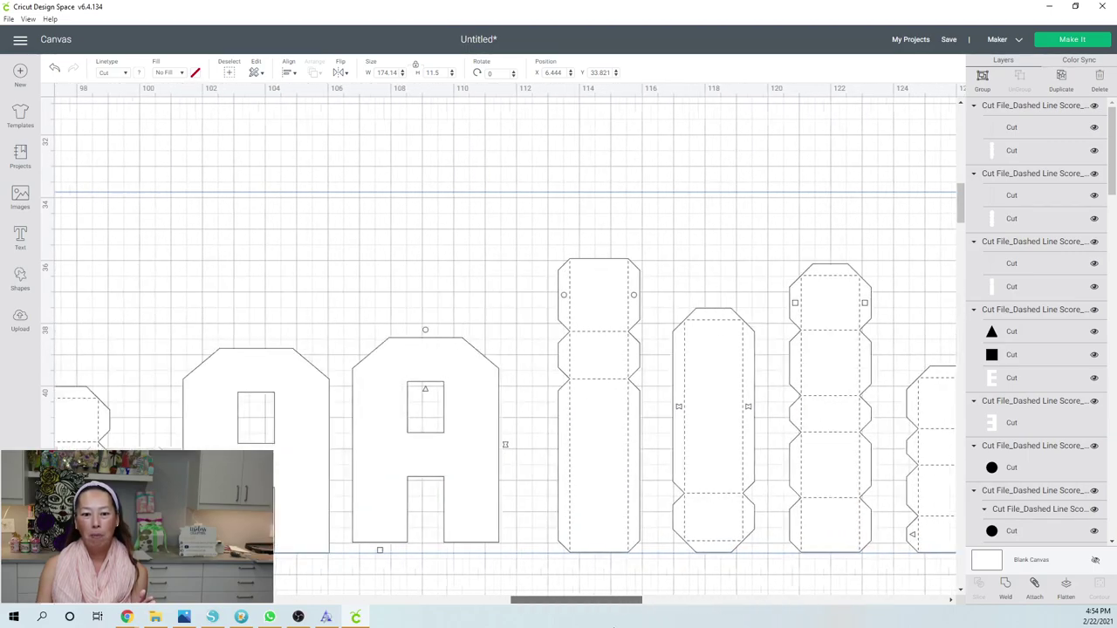
drag(611, 626, 472, 625)
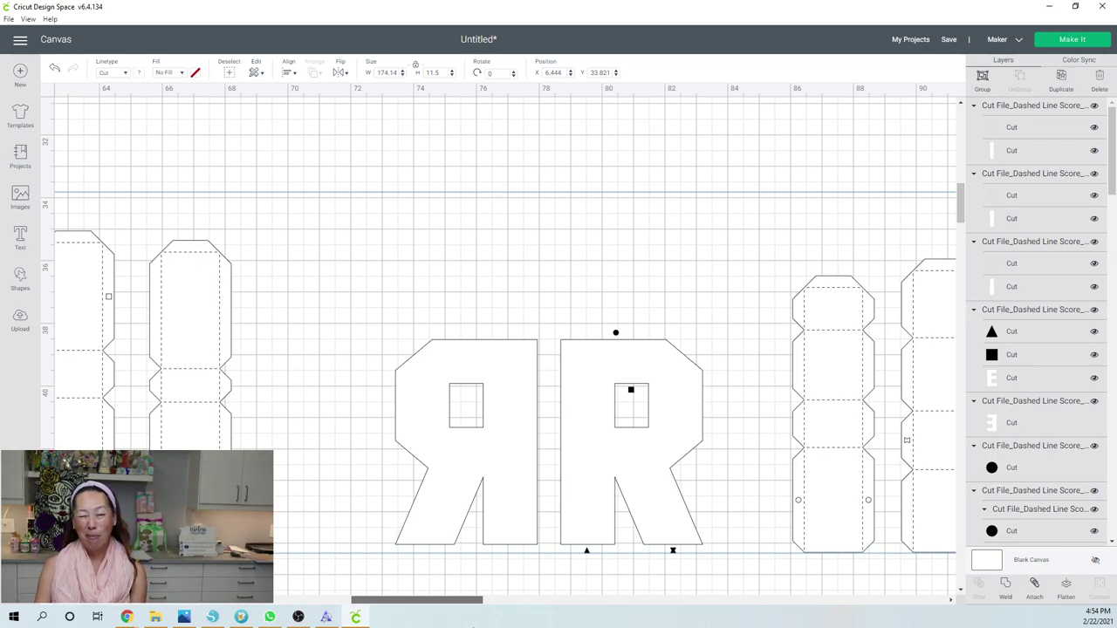
drag(472, 625, 191, 626)
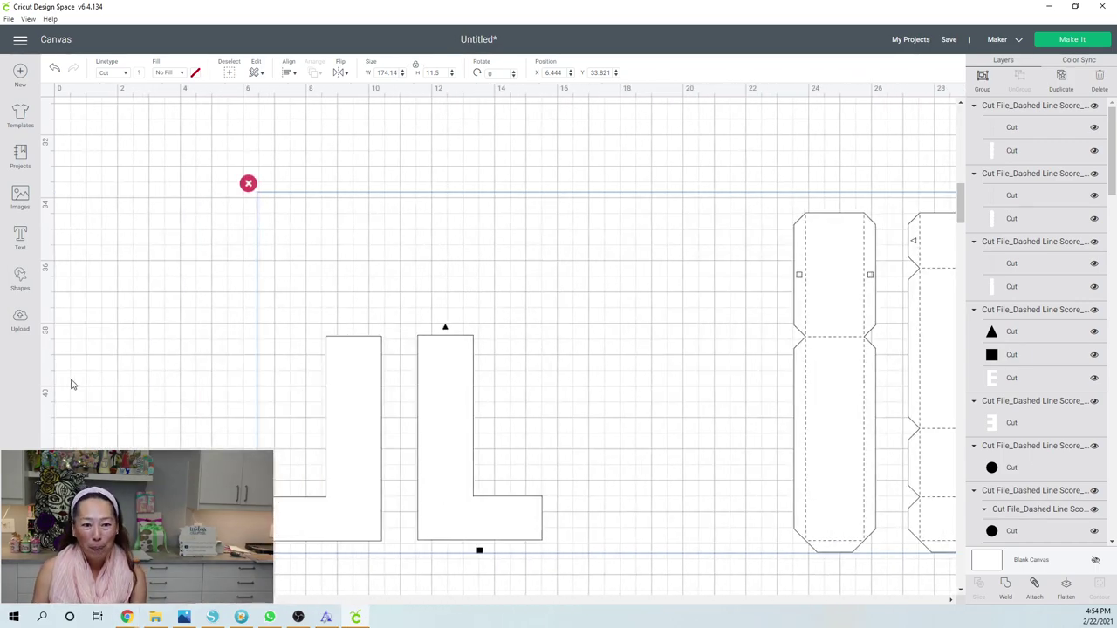
- Click empty canvas to clear the selection on the 11.5-in letter row
click(111, 340)
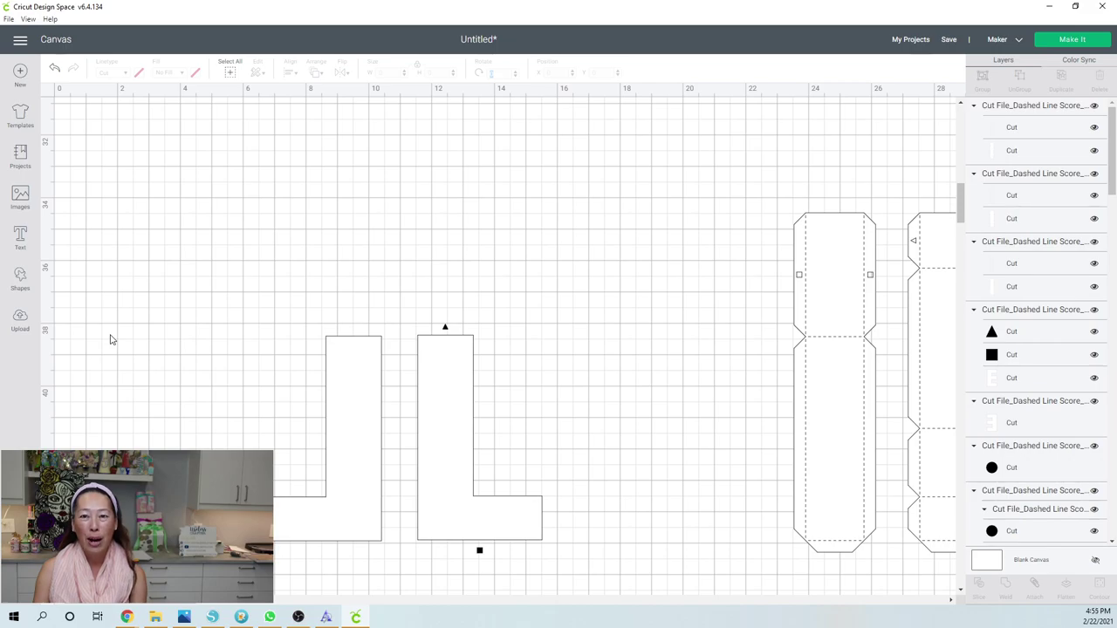